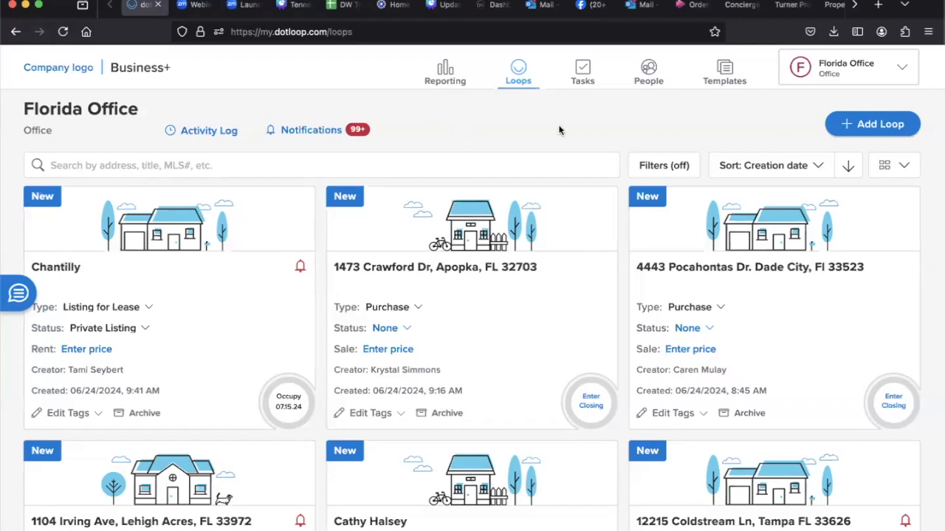
# Step: Open the account settings and review the personal information fields
pyautogui.click(904, 77)
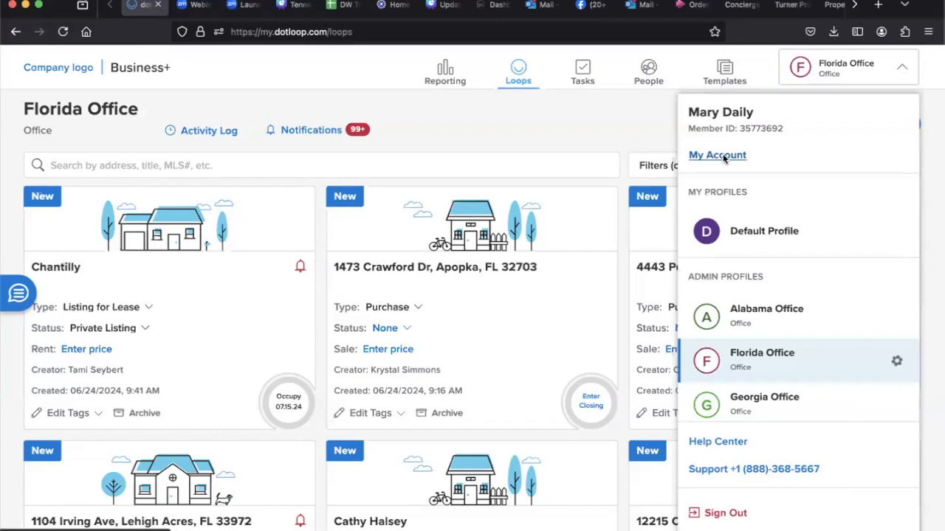
pyautogui.click(722, 155)
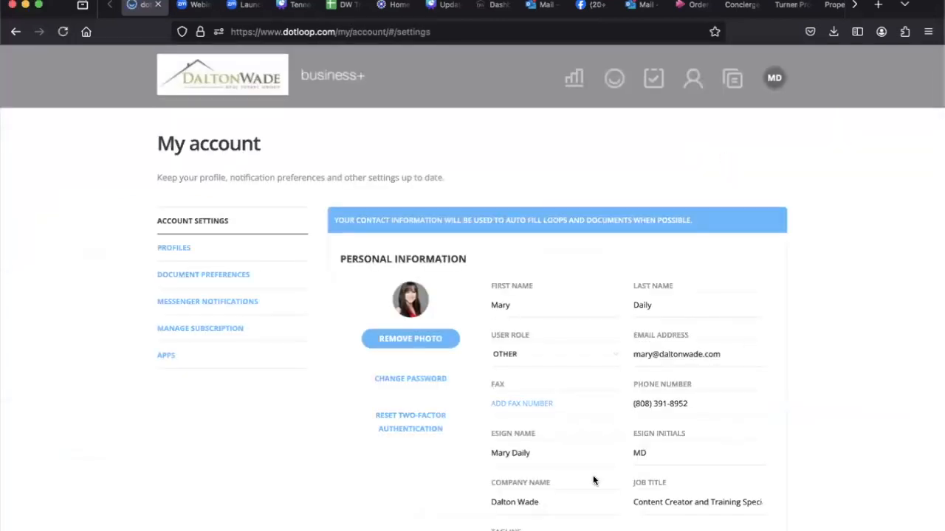
pyautogui.scroll(-1, 771, 473)
pyautogui.scroll(-2, 770, 473)
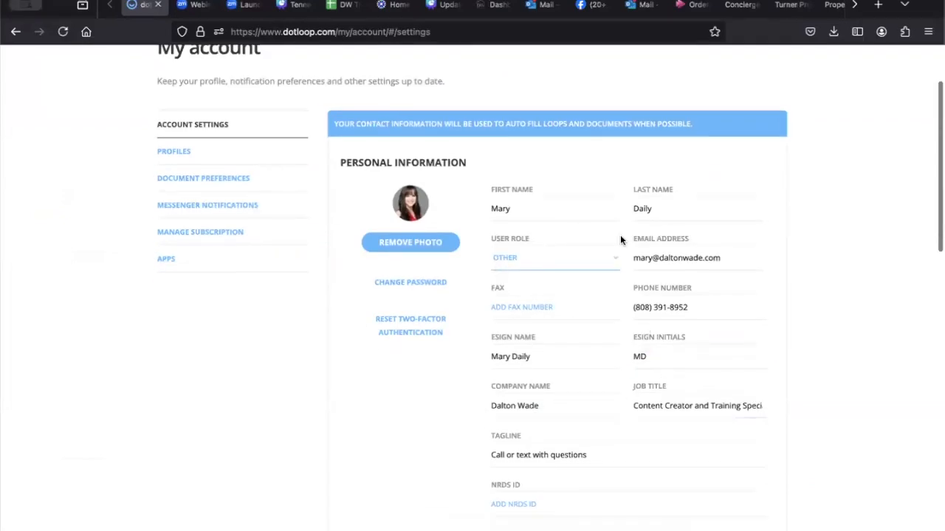
pyautogui.scroll(-2, 786, 386)
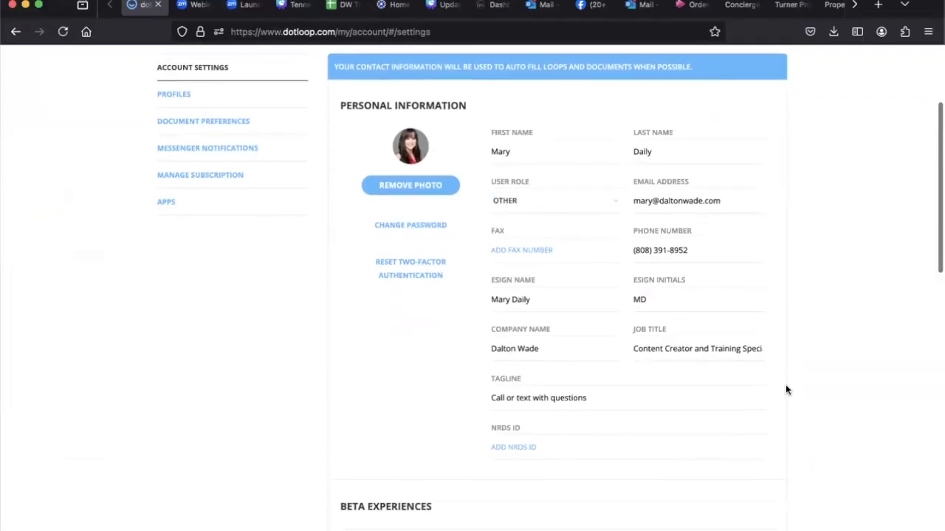
pyautogui.scroll(2, 786, 386)
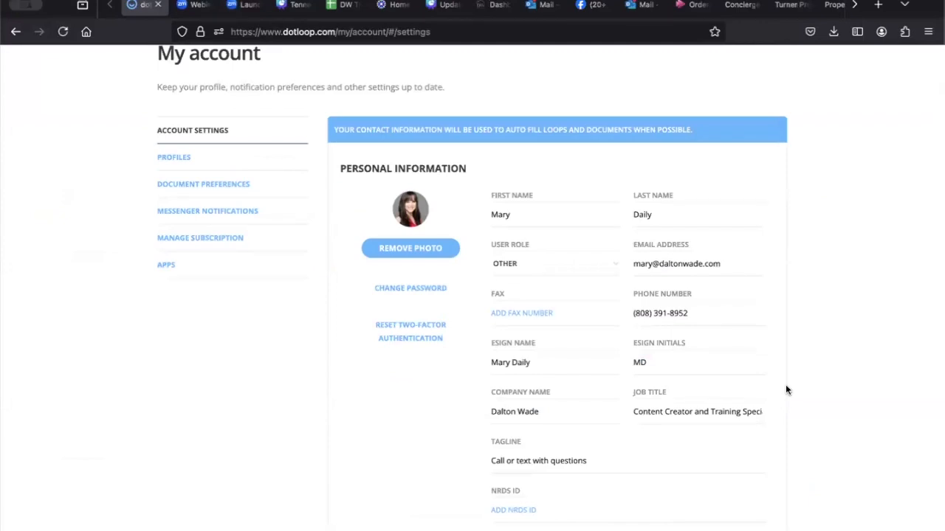
# Step: Open the Florida Office profile, review its license details and associations, and look through the associations available to add
pyautogui.click(172, 156)
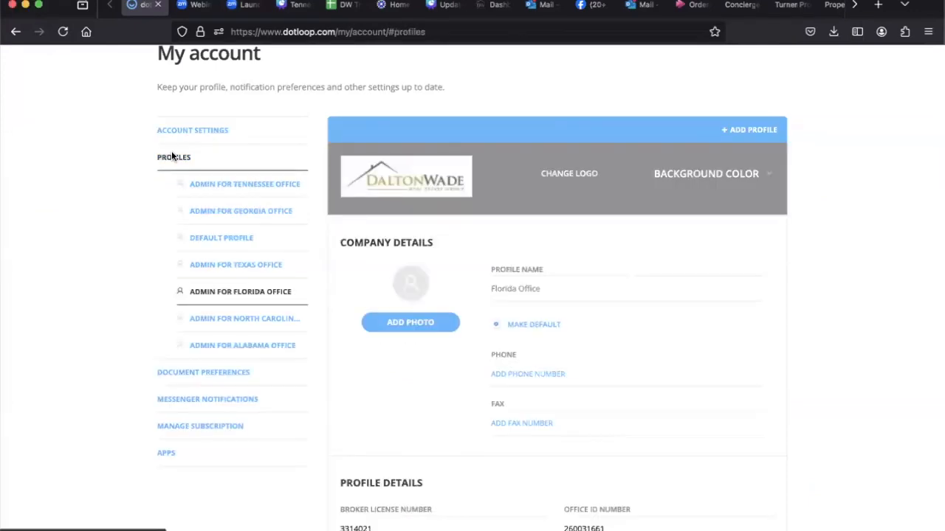
pyautogui.scroll(-5, 847, 357)
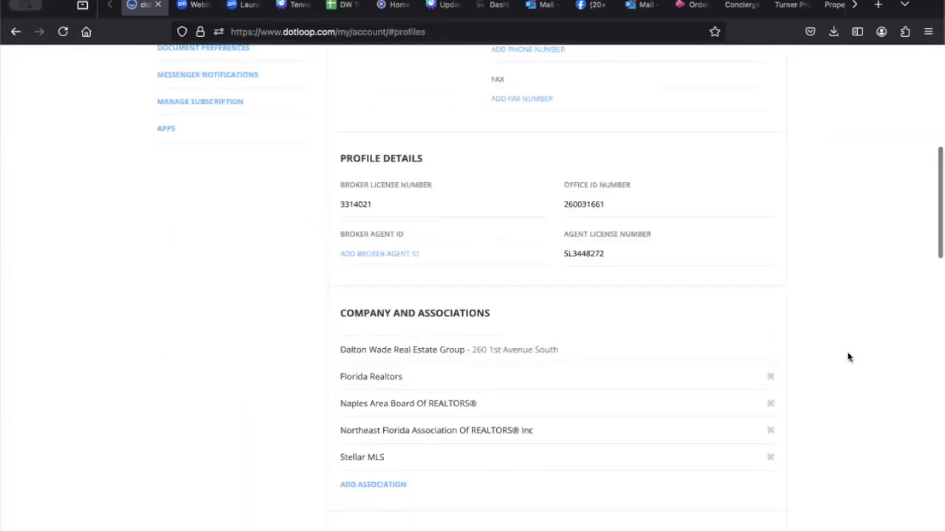
pyautogui.scroll(-1, 848, 357)
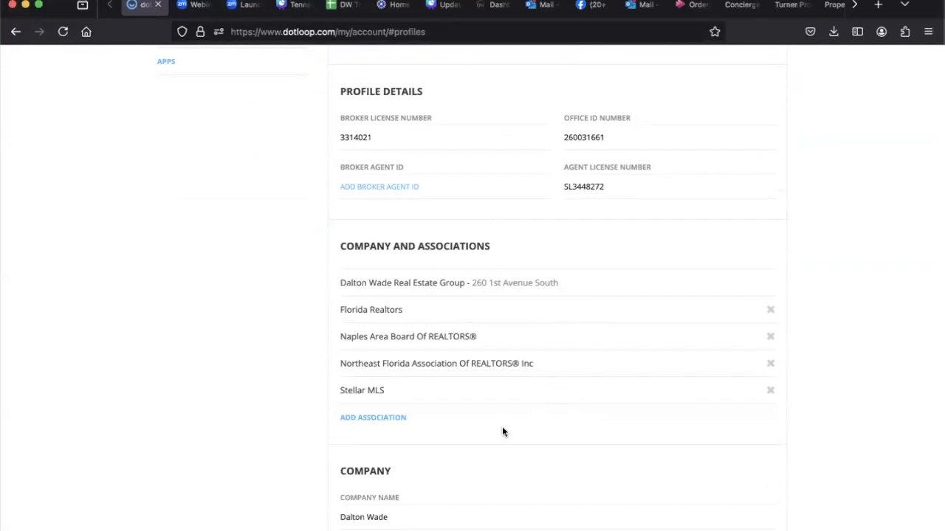
pyautogui.click(381, 421)
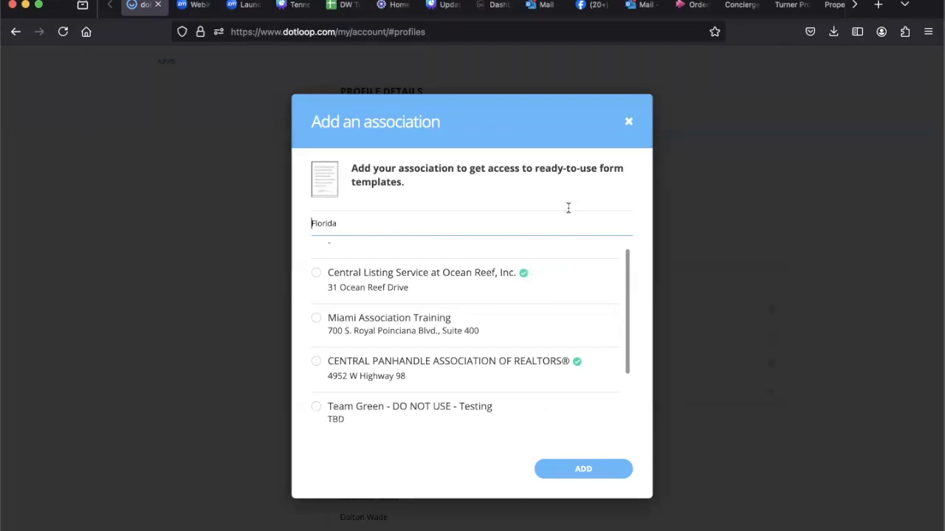
pyautogui.click(630, 123)
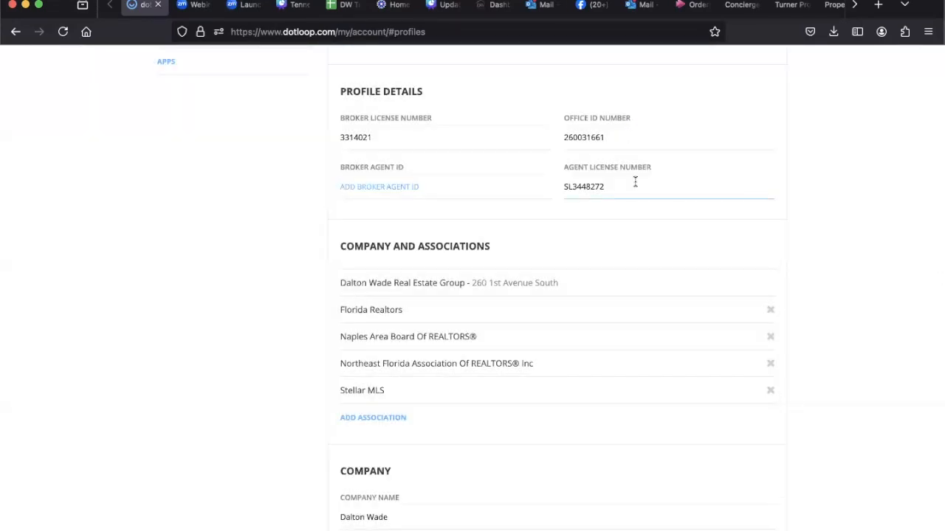
# Step: Examine the Florida Office profile's company information, notification settings and email notification options
pyautogui.scroll(-2, 633, 182)
pyautogui.scroll(5, 637, 194)
pyautogui.scroll(-8, 637, 194)
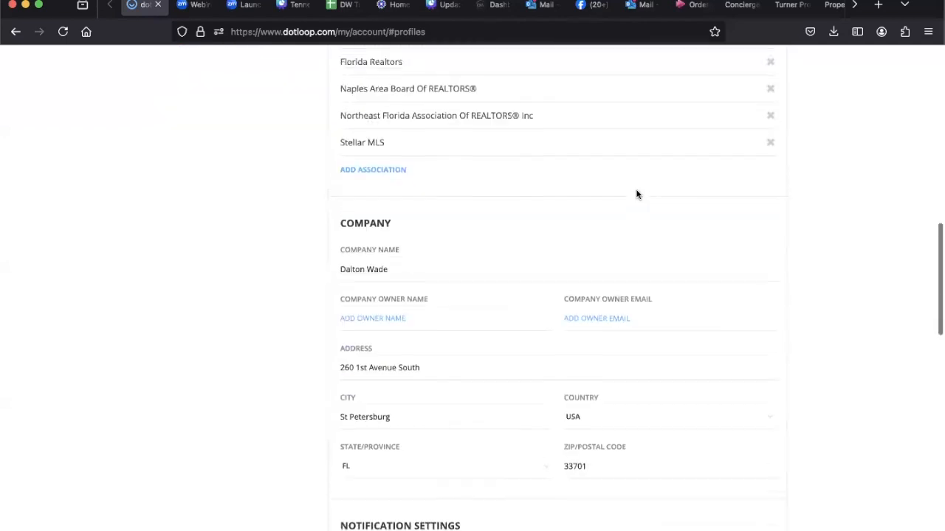
pyautogui.scroll(-6, 637, 194)
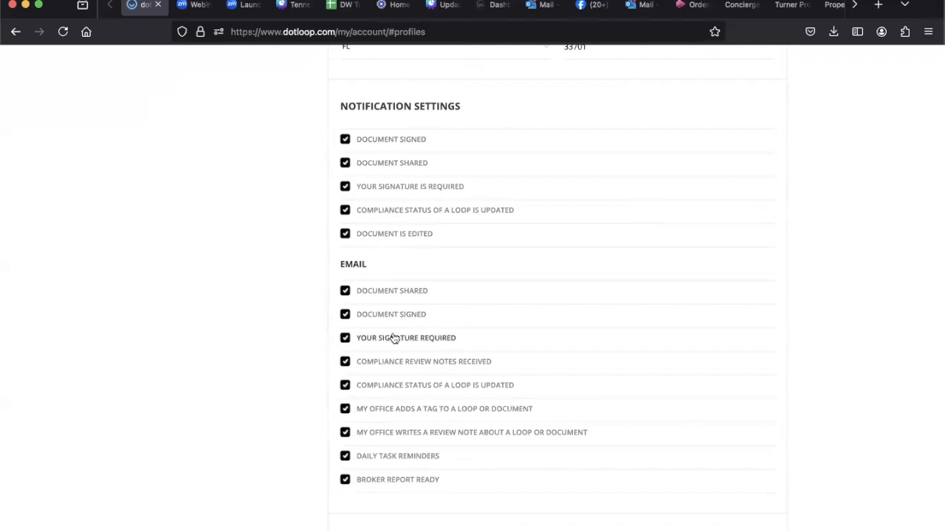
pyautogui.scroll(-2, 394, 336)
pyautogui.scroll(2, 394, 338)
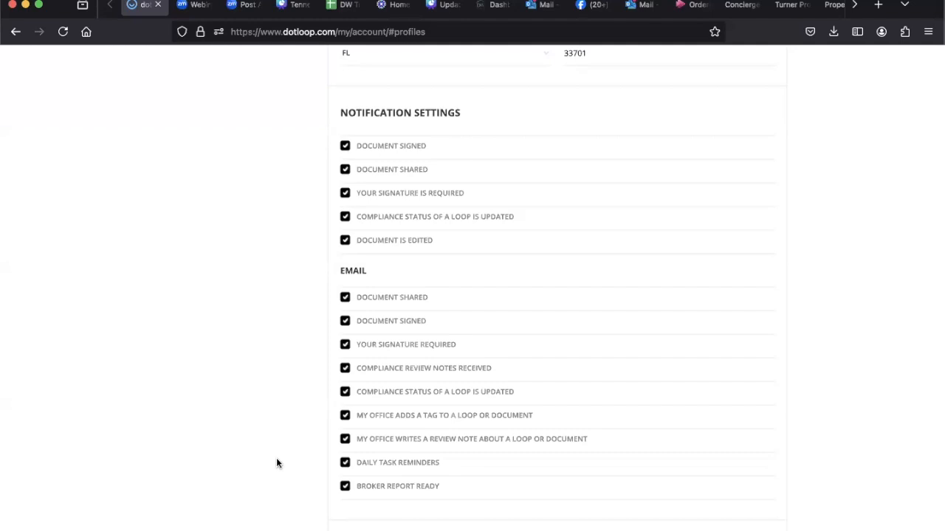
pyautogui.scroll(1, 277, 462)
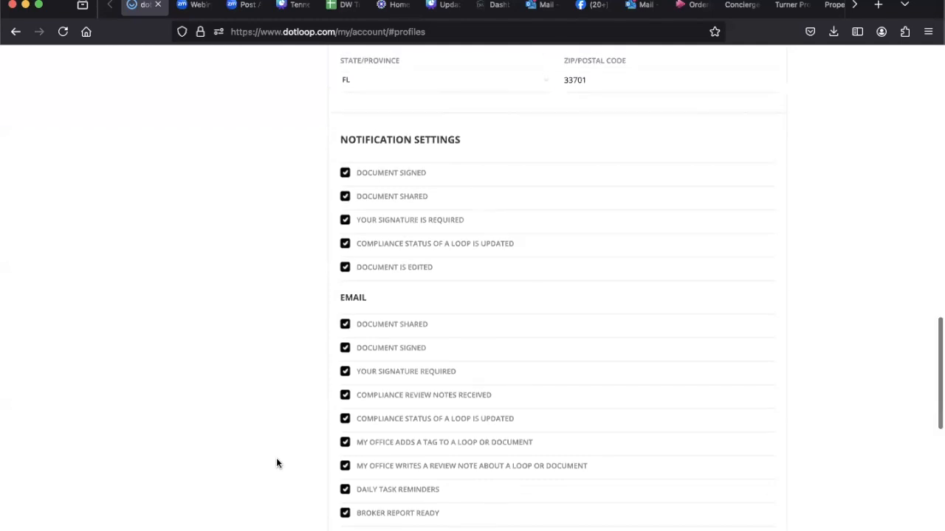
pyautogui.scroll(15, 277, 463)
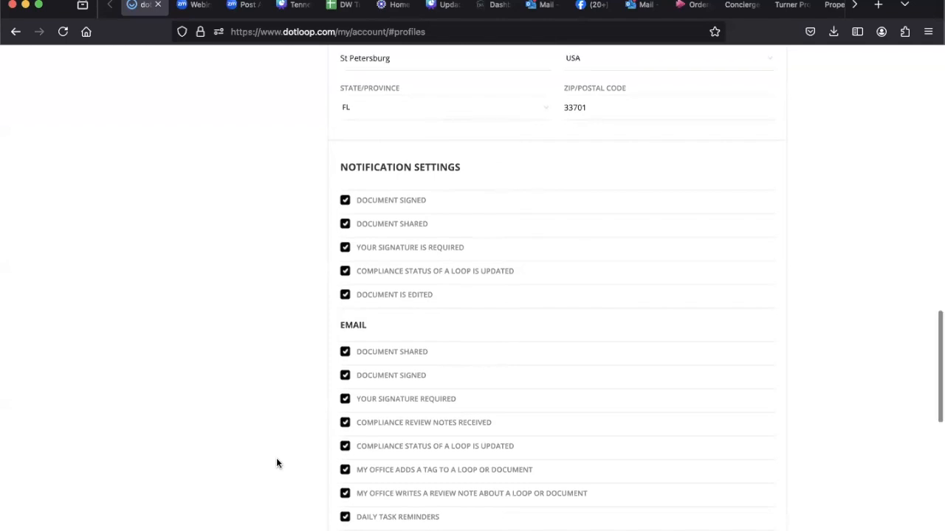
pyautogui.scroll(3, 278, 464)
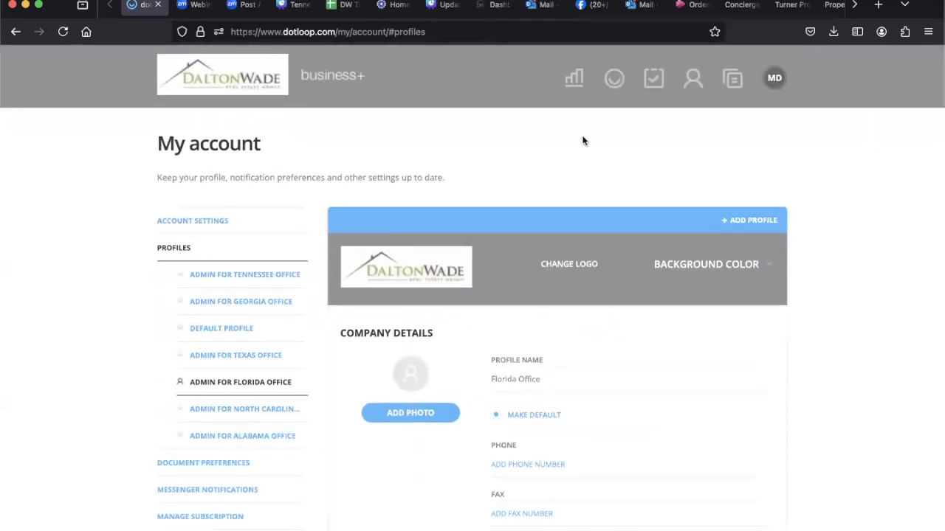
# Step: Return to the loops overview and start a new loop named with the property's suggested full address
pyautogui.click(616, 81)
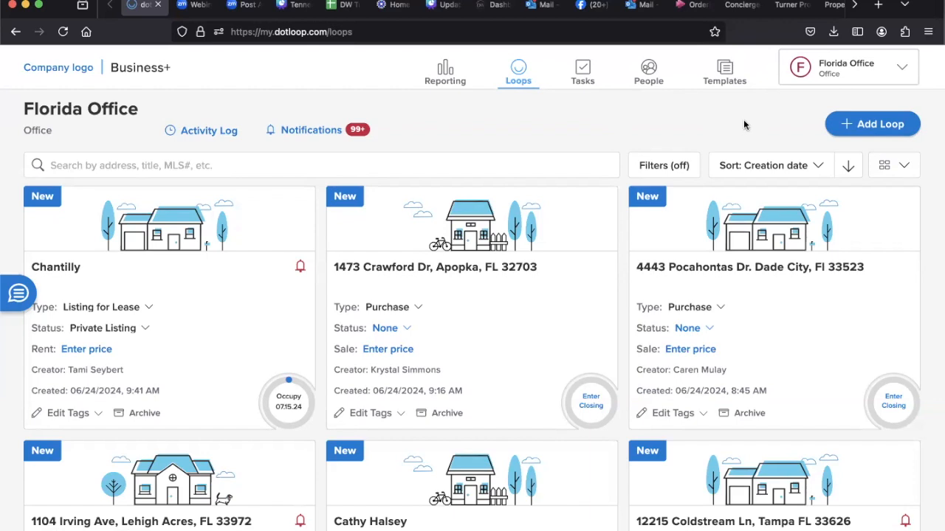
pyautogui.click(853, 125)
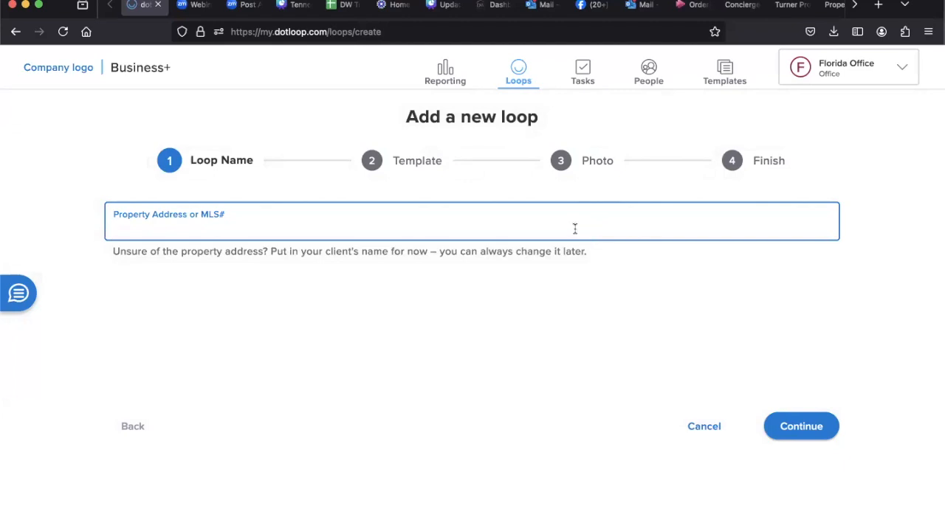
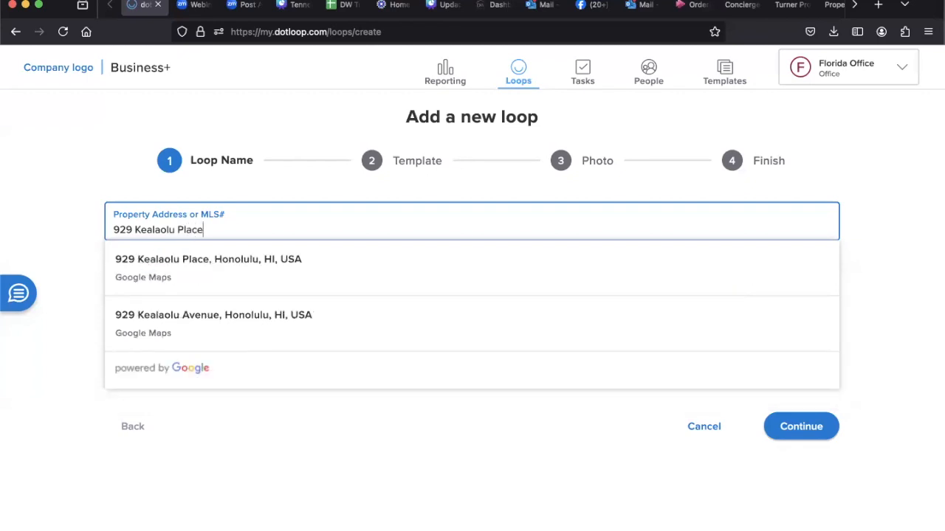
pyautogui.click(585, 267)
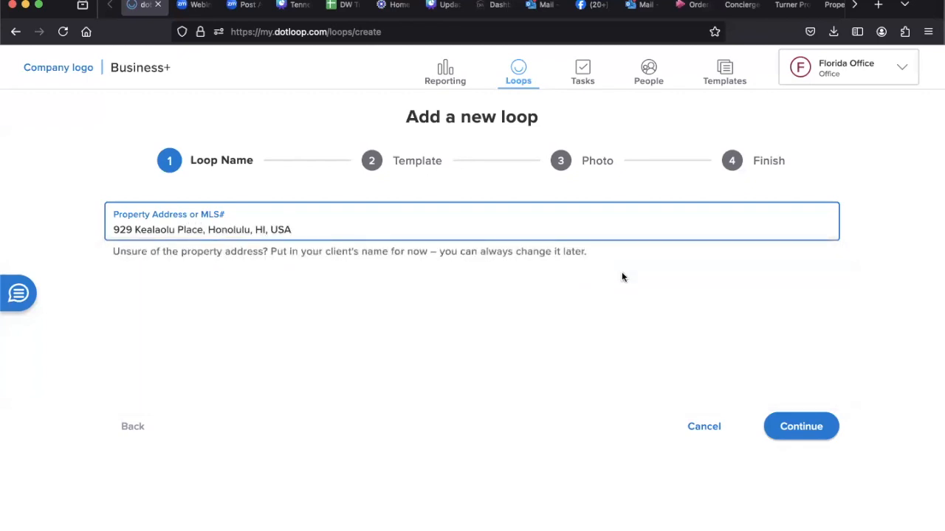
pyautogui.click(802, 428)
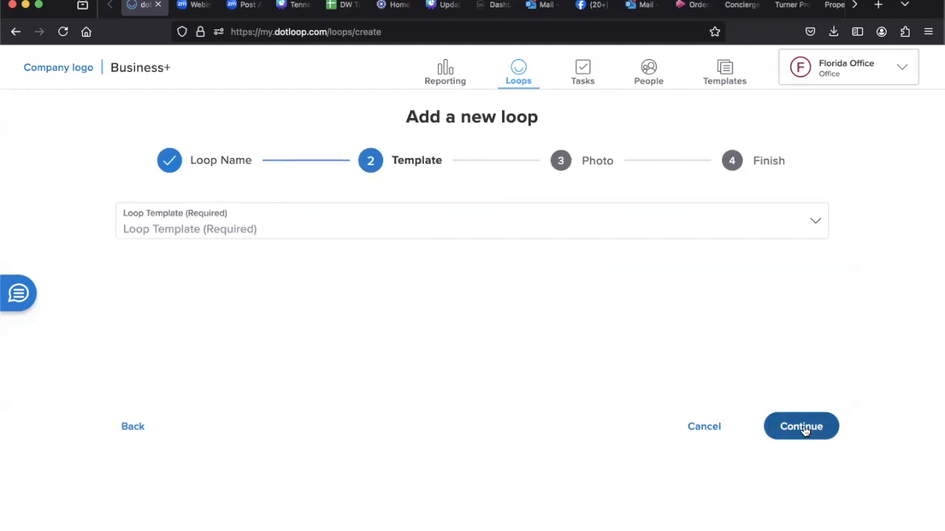
# Step: Choose the "Buy Side: Residential" loop template and continue to the photo stage
pyautogui.click(793, 231)
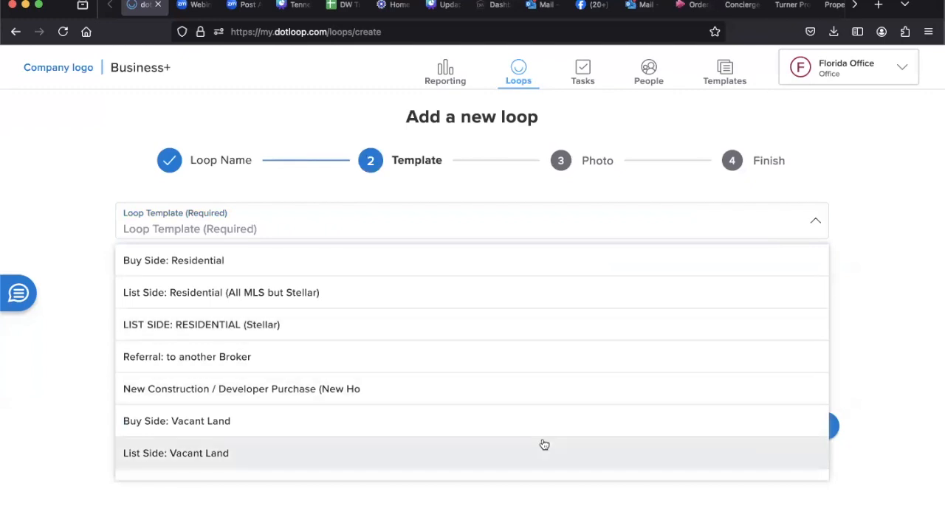
pyautogui.scroll(-3, 544, 446)
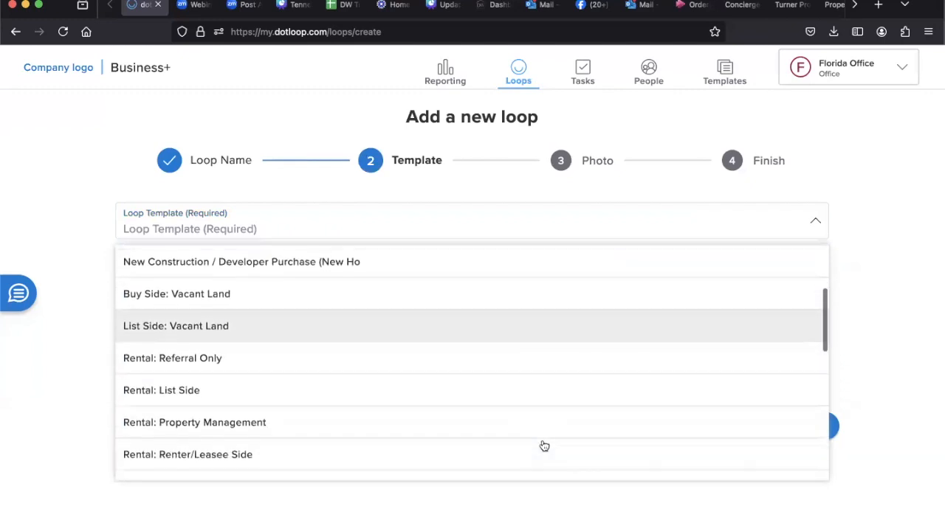
pyautogui.scroll(-3, 544, 446)
pyautogui.scroll(6, 544, 446)
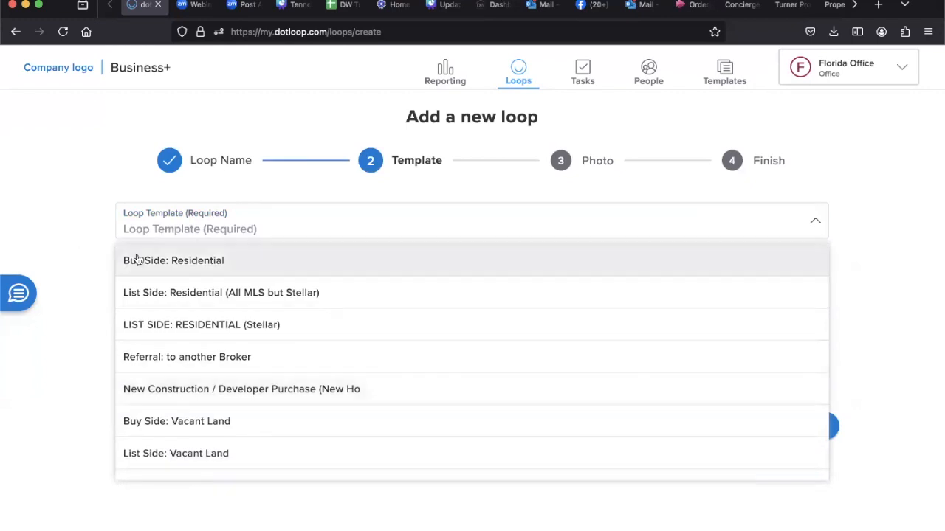
pyautogui.click(170, 261)
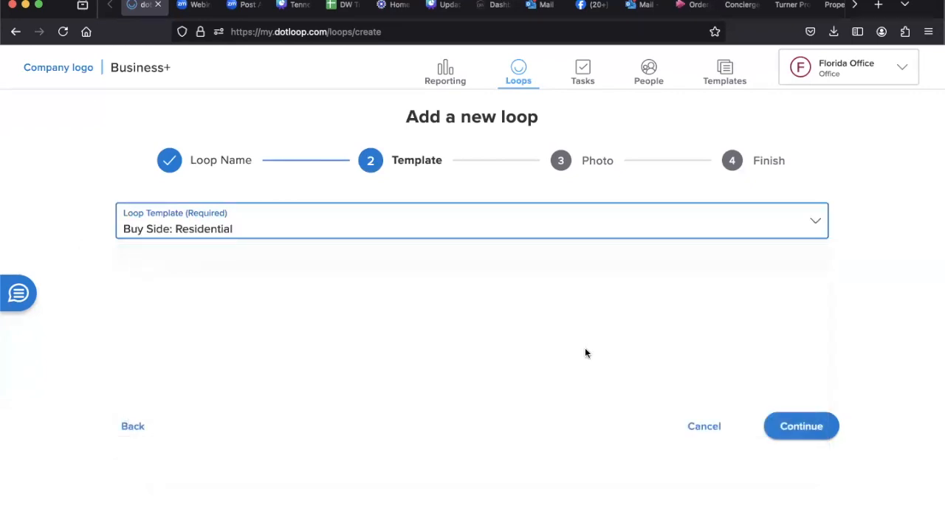
pyautogui.click(822, 430)
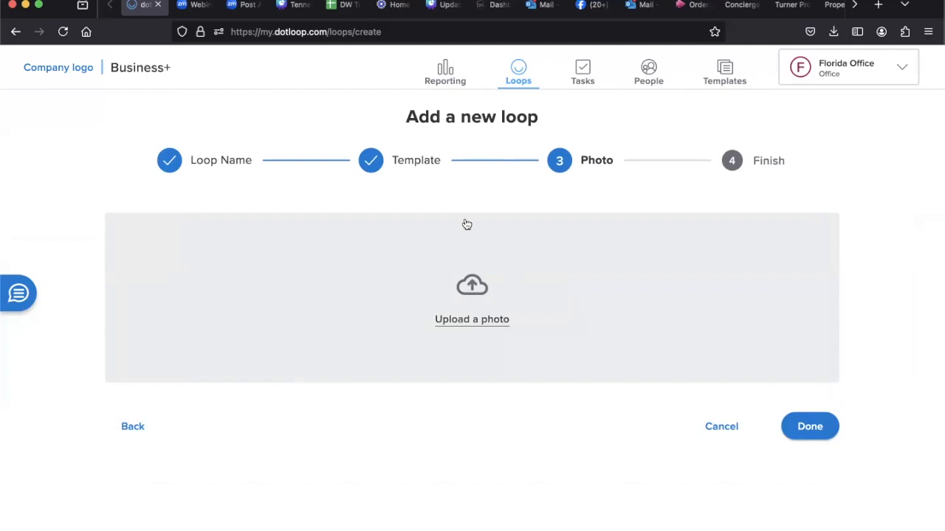
# Step: Finish creating the loop without a photo and set its status to Pre-Offer
pyautogui.click(809, 433)
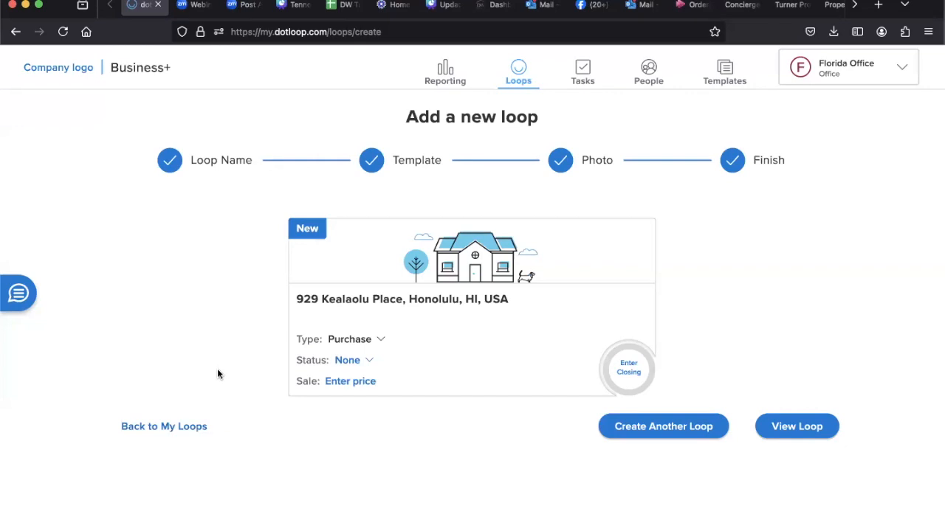
pyautogui.click(350, 361)
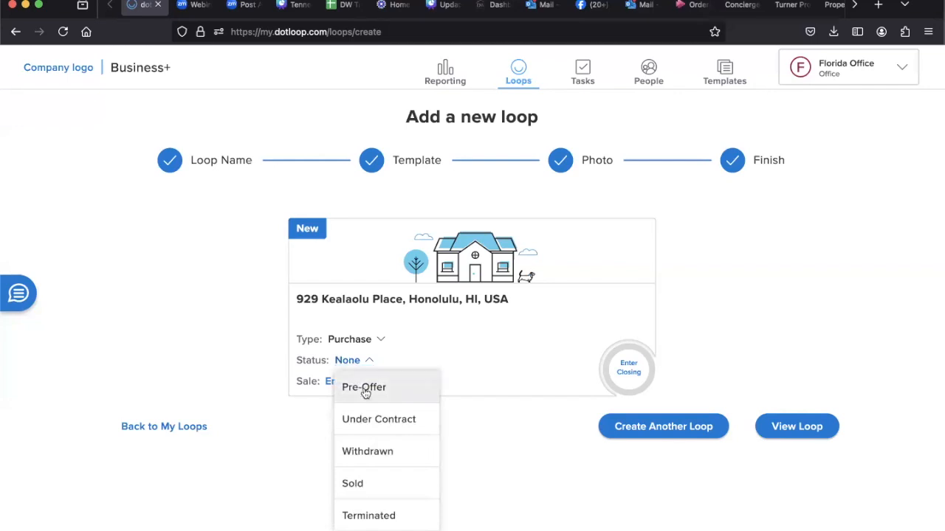
pyautogui.click(364, 389)
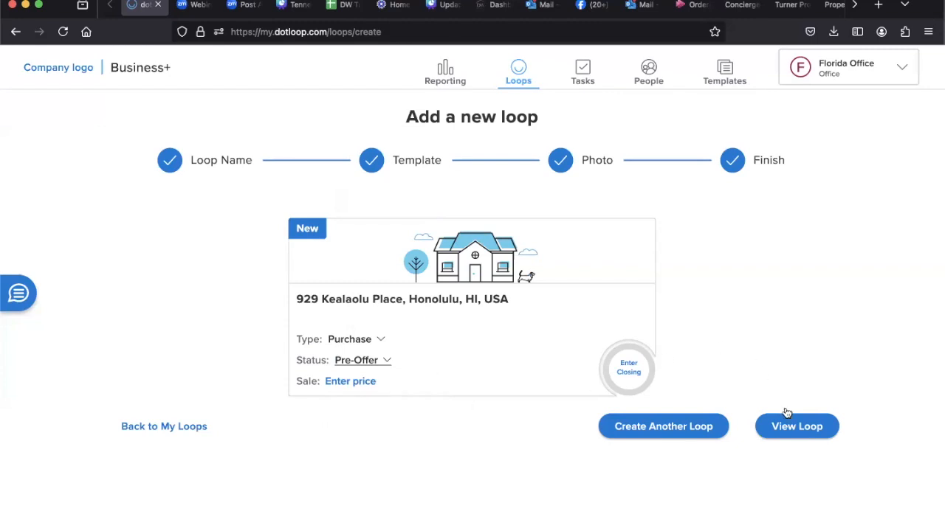
# Step: Open the newly created loop and view its details
pyautogui.click(788, 434)
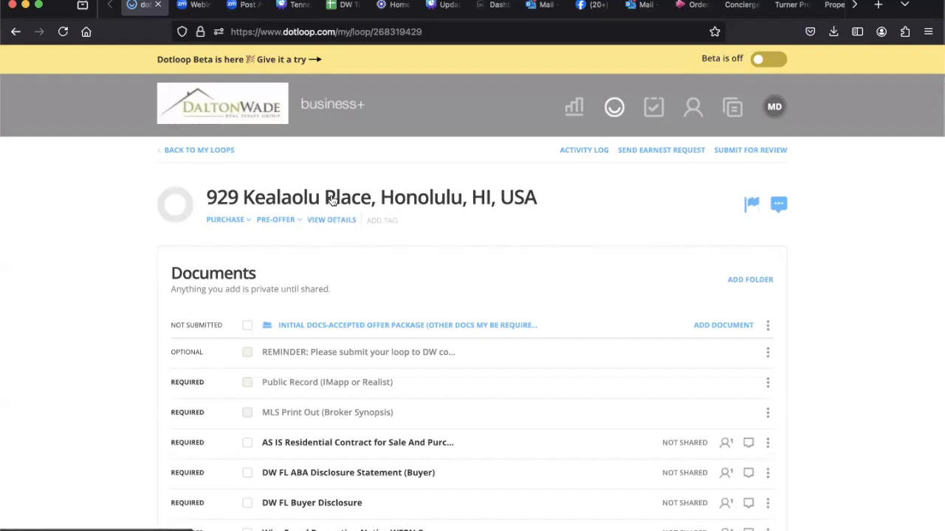
pyautogui.click(332, 227)
pyautogui.click(332, 221)
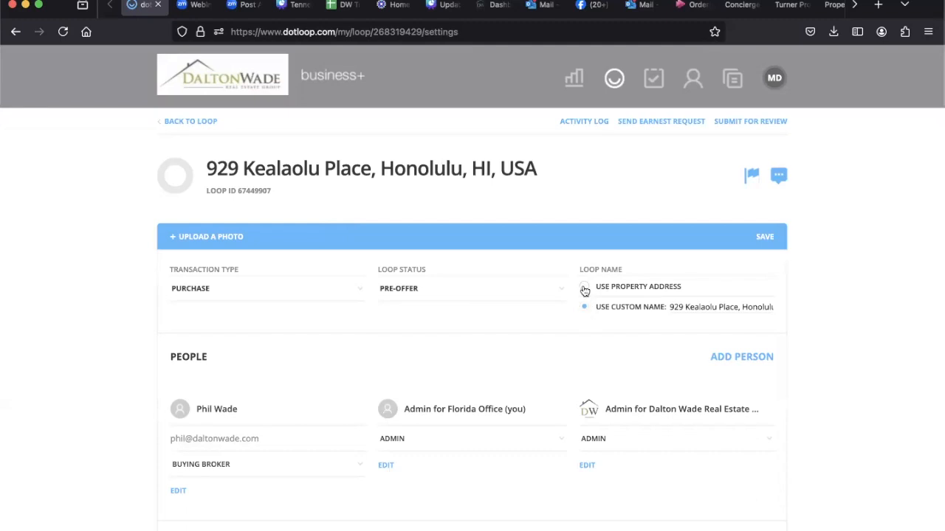
# Step: Add a person to the loop with the buyer's full name and email, assigned the Buyer role
pyautogui.scroll(-1, 546, 357)
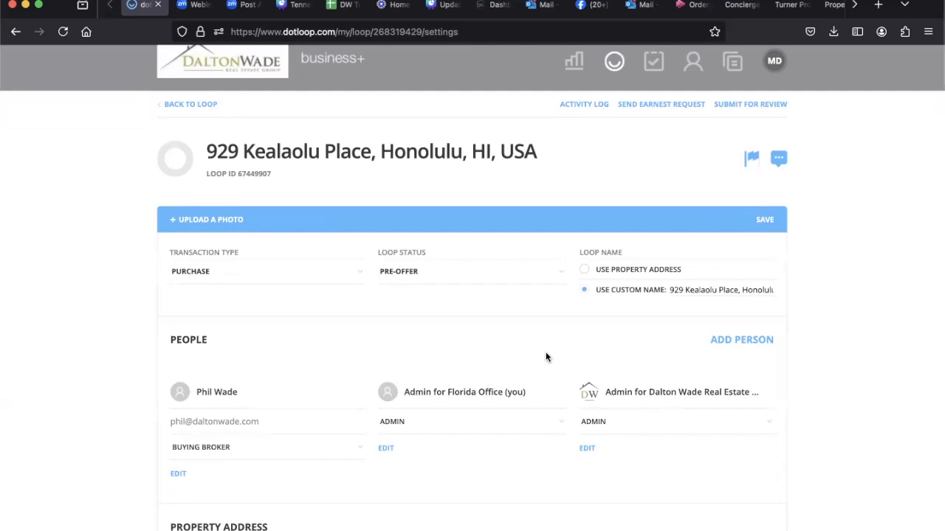
pyautogui.scroll(-3, 546, 357)
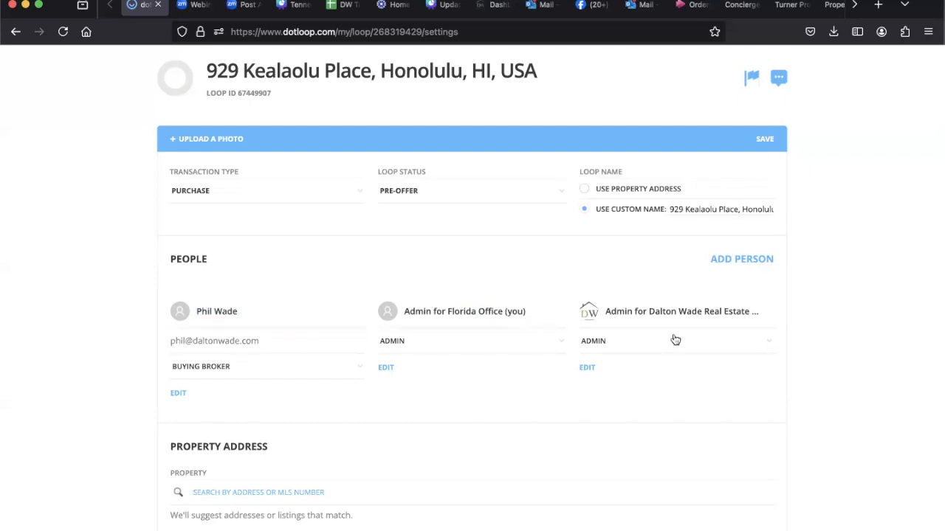
pyautogui.click(734, 260)
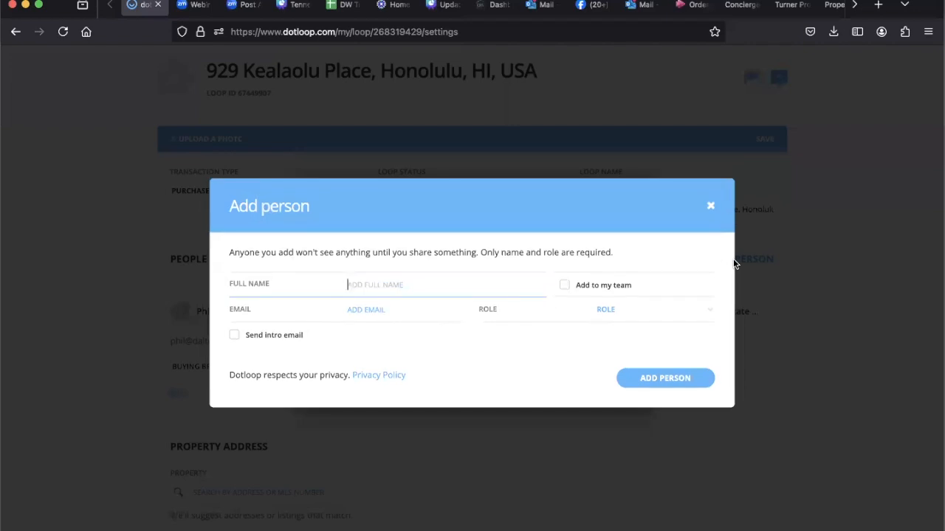
pyautogui.write('John Smith')
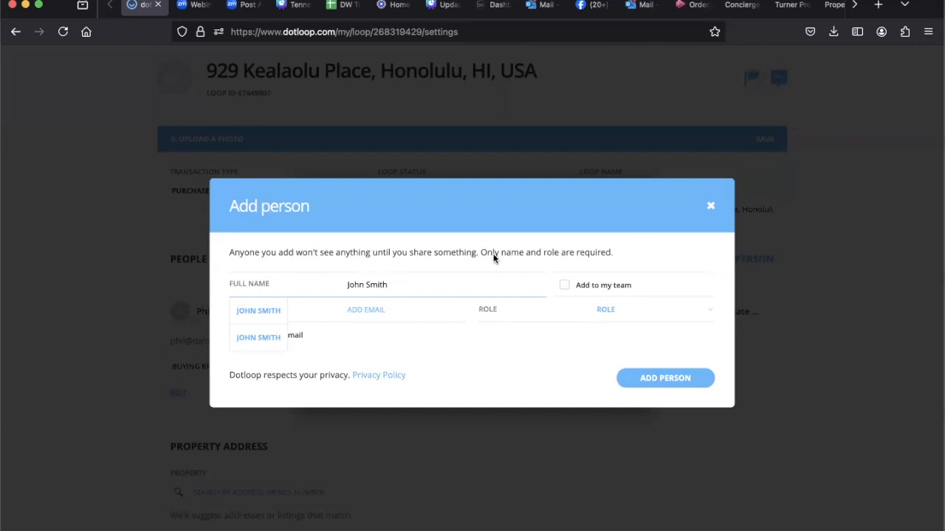
pyautogui.click(439, 304)
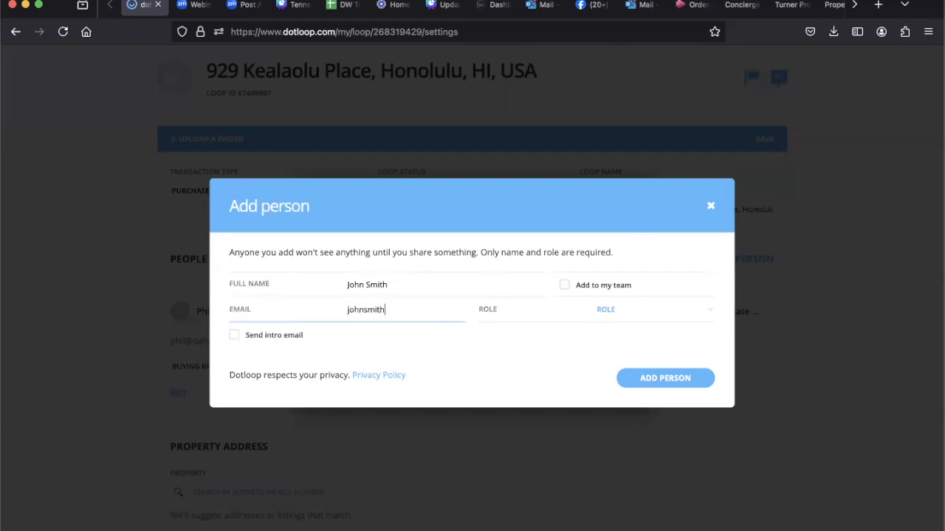
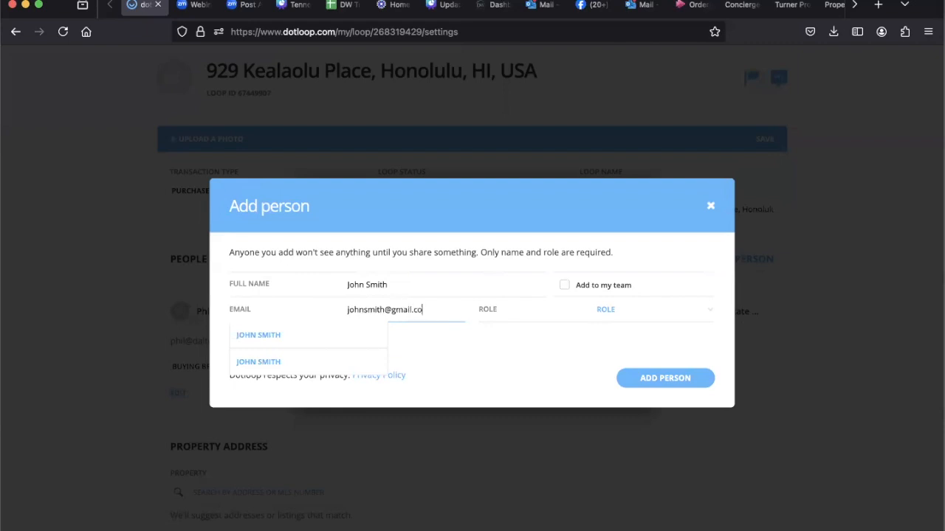
pyautogui.click(617, 313)
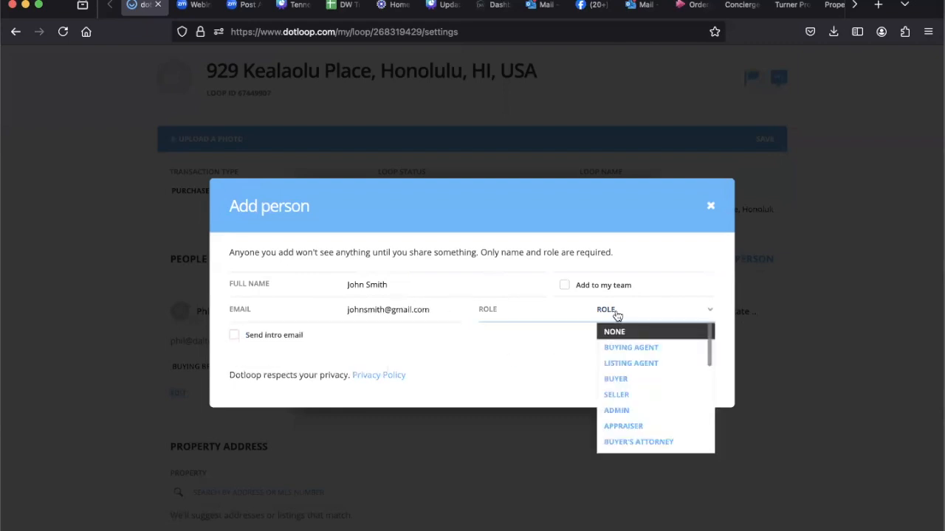
pyautogui.click(622, 379)
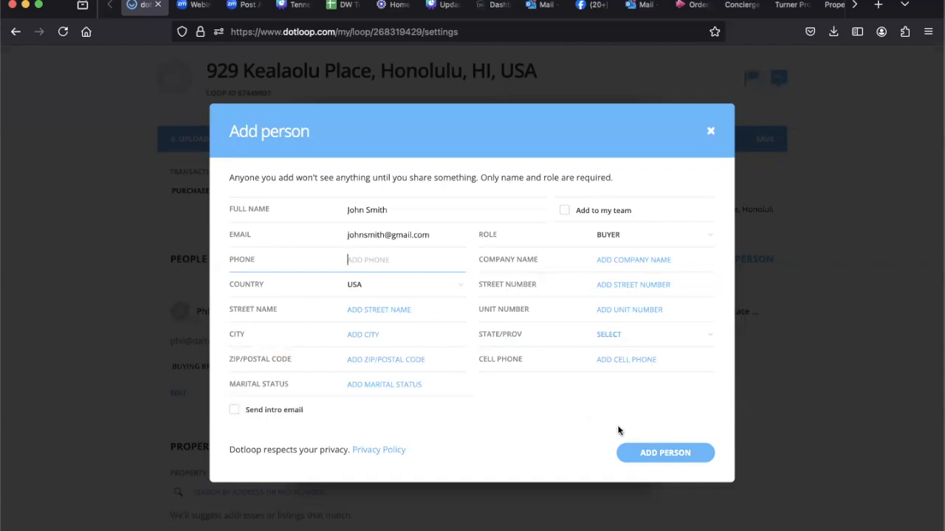
pyautogui.click(655, 454)
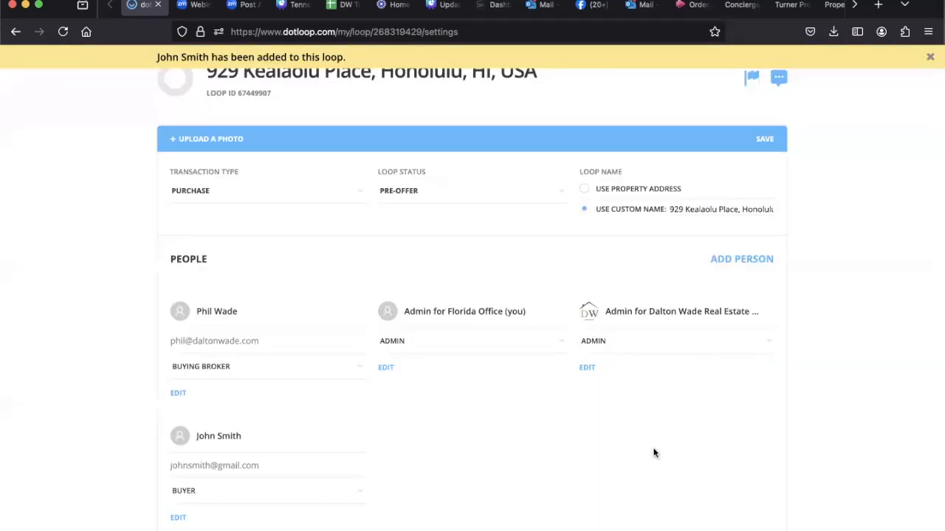
# Step: Add a second person to the loop with only the co-buyer's full name and the Buyer role
pyautogui.scroll(-3, 653, 452)
pyautogui.scroll(2, 653, 452)
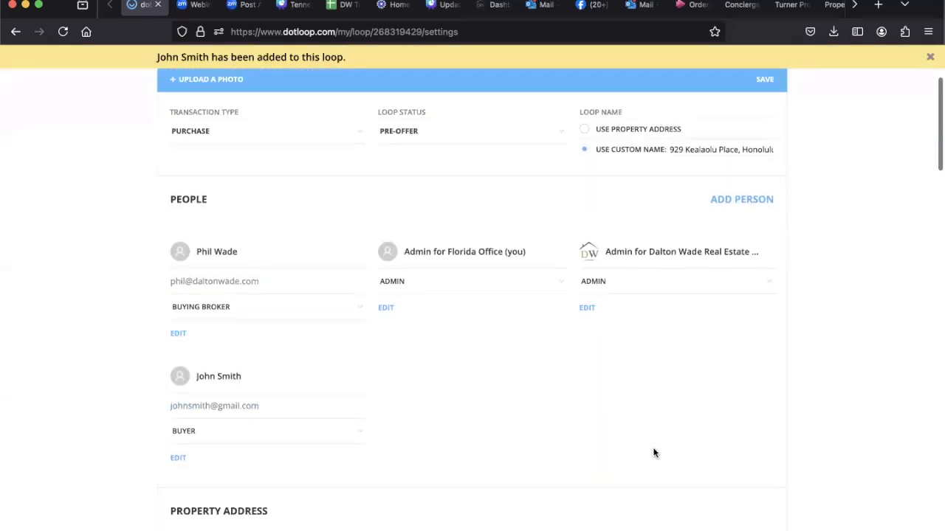
pyautogui.click(744, 199)
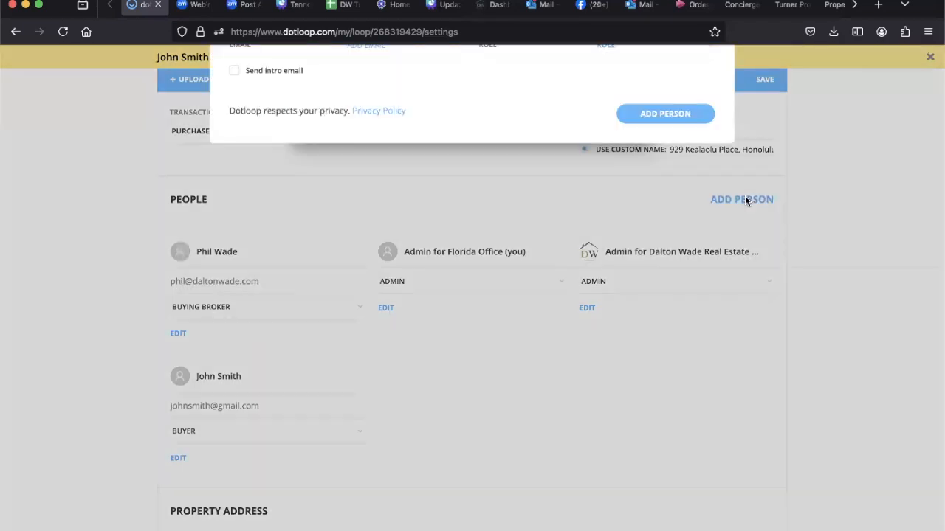
pyautogui.write('Jane SMith')
pyautogui.press('BackSpace')
pyautogui.press('BackSpace')
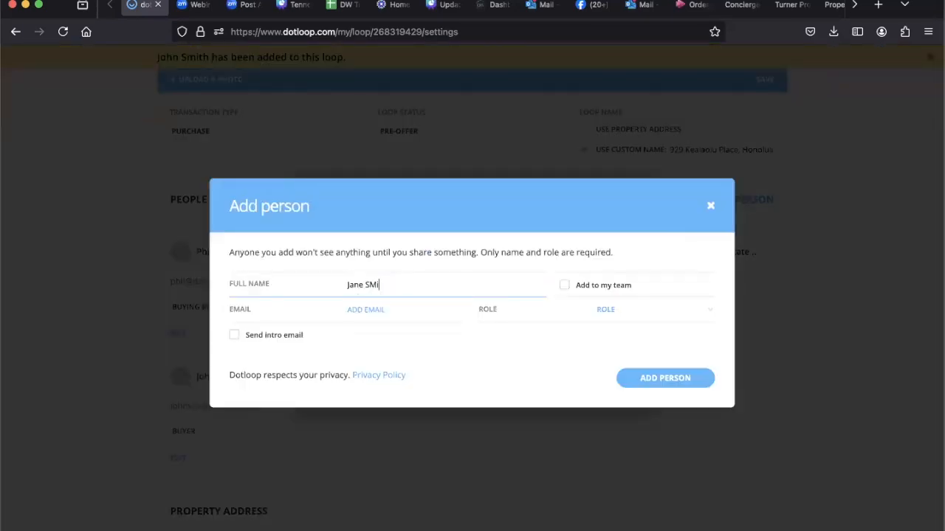
pyautogui.press('BackSpace')
pyautogui.press('BackSpace')
pyautogui.write('mith')
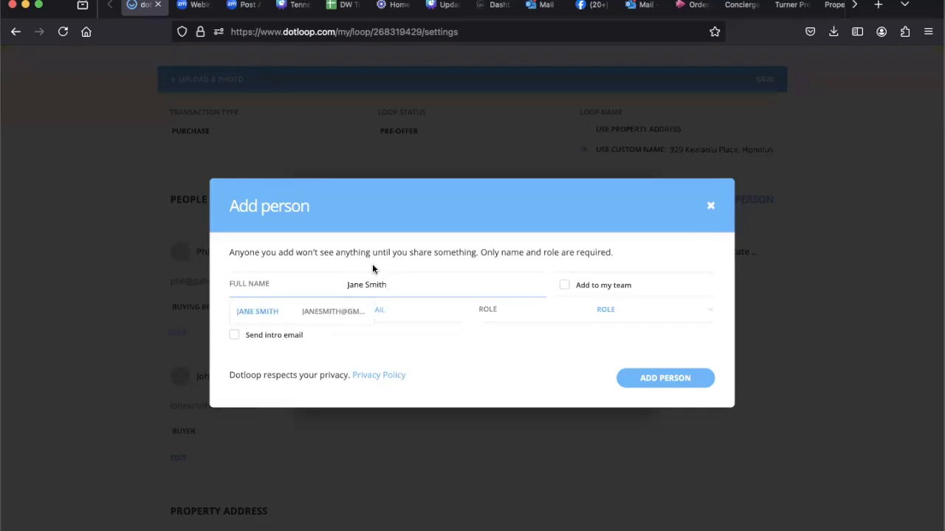
pyautogui.click(422, 369)
pyautogui.click(607, 310)
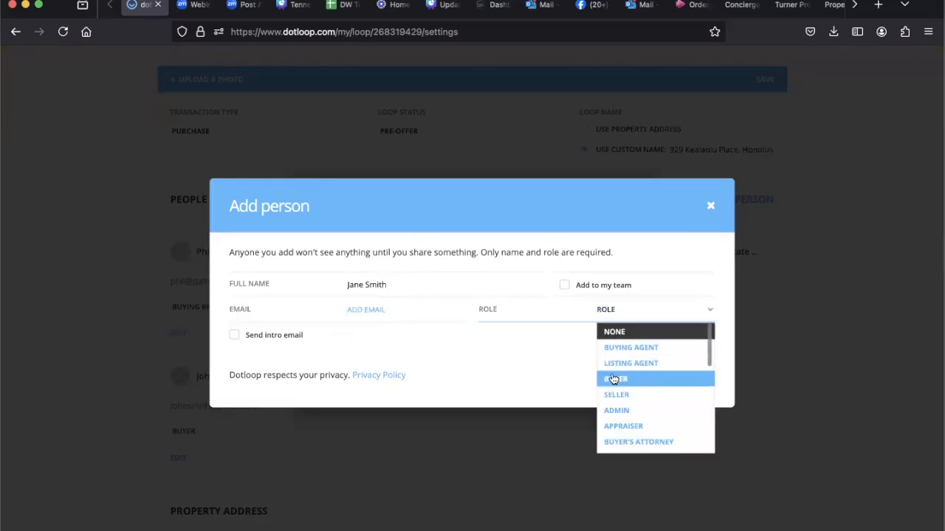
pyautogui.click(613, 379)
pyautogui.click(662, 453)
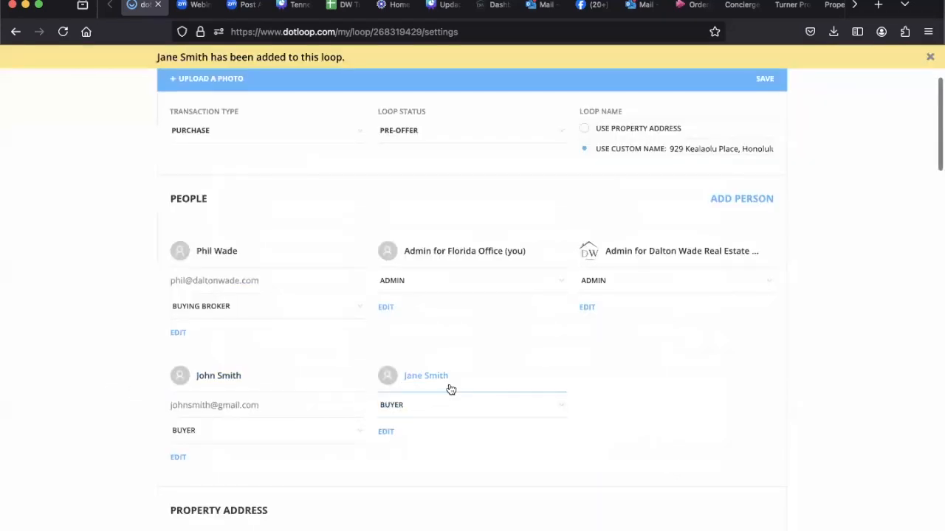
# Step: Review the loop's detail sections from property address, financials and dates through listing information, geographic description and property
pyautogui.scroll(-3, 675, 380)
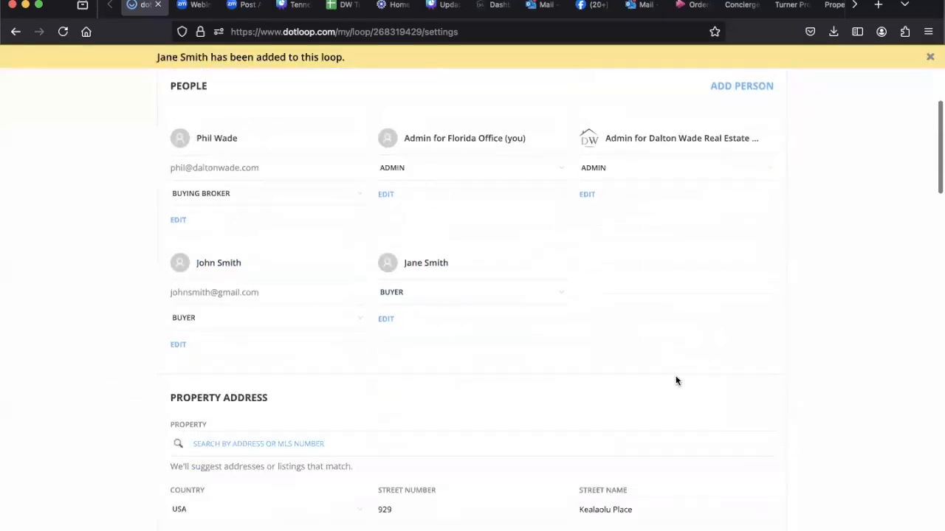
pyautogui.scroll(-4, 675, 380)
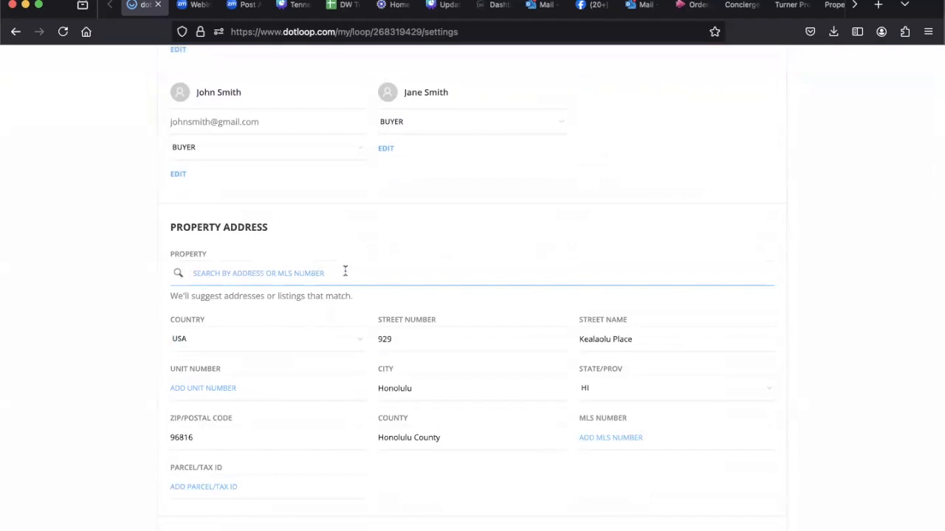
pyautogui.scroll(-3, 337, 448)
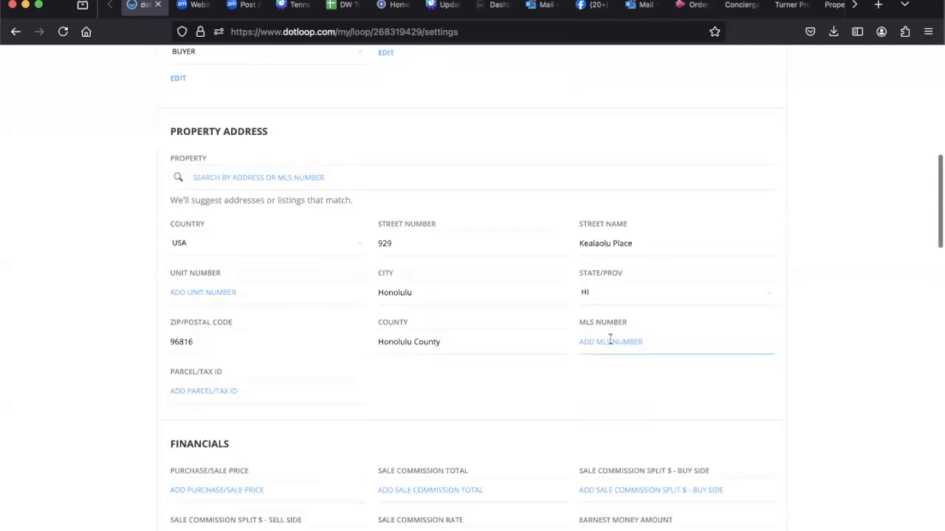
pyautogui.scroll(-5, 559, 408)
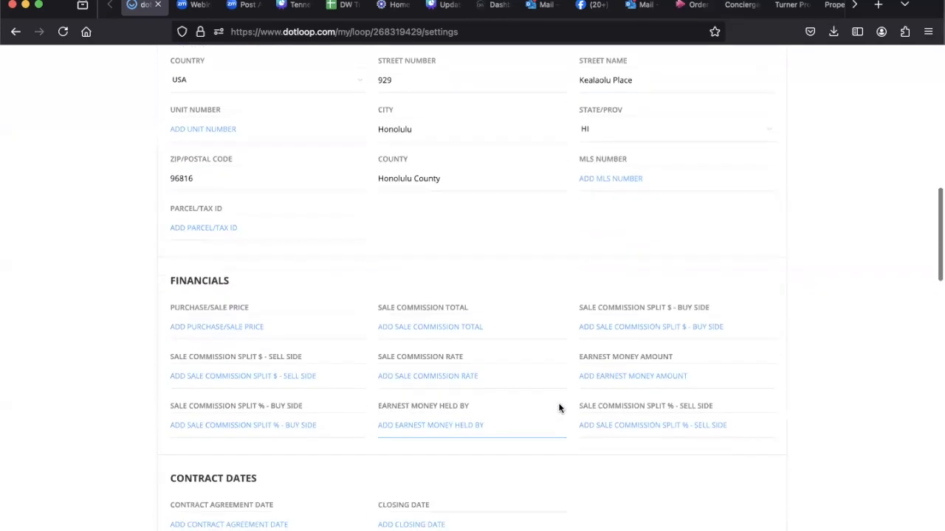
pyautogui.scroll(-3, 558, 408)
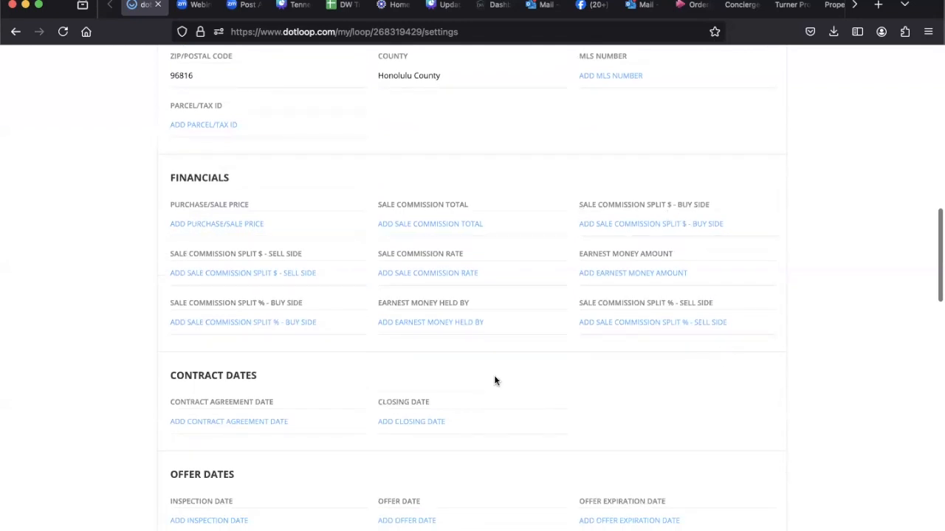
pyautogui.scroll(-1, 507, 381)
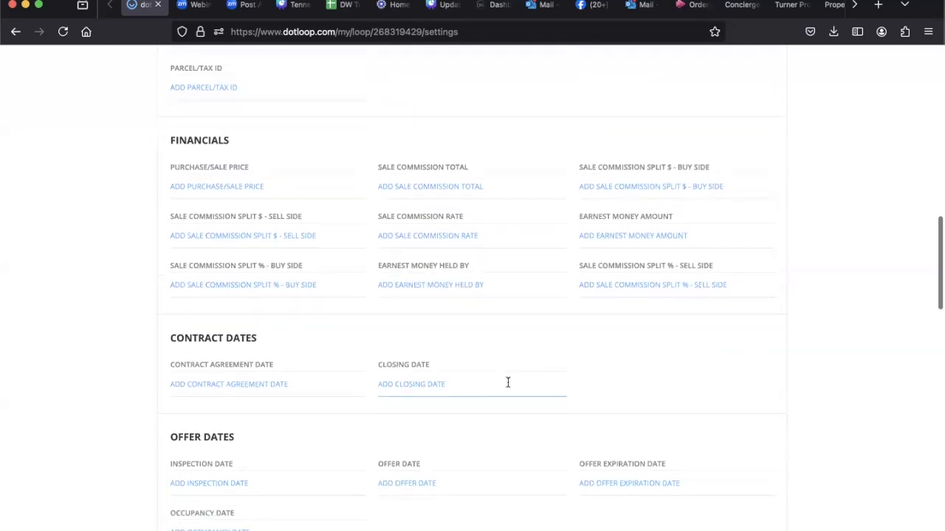
pyautogui.scroll(-3, 507, 381)
pyautogui.scroll(-3, 493, 374)
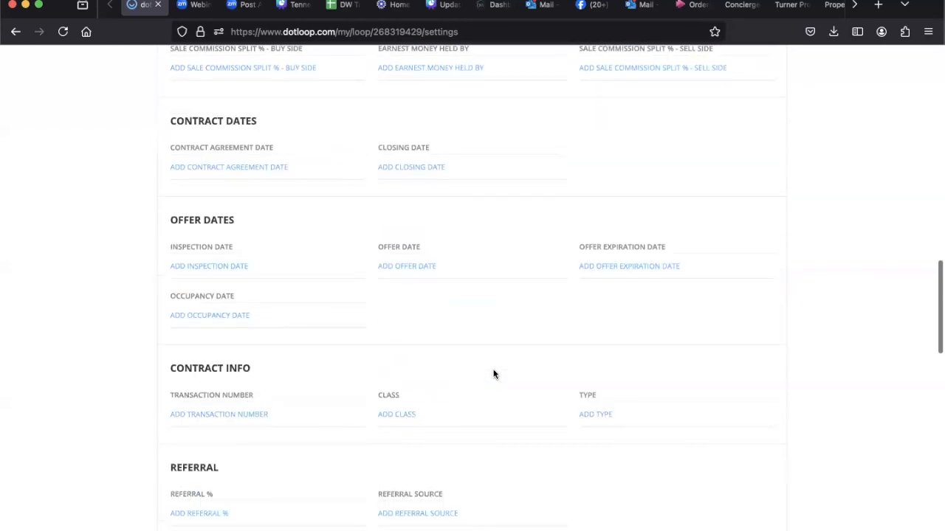
pyautogui.scroll(-1, 494, 375)
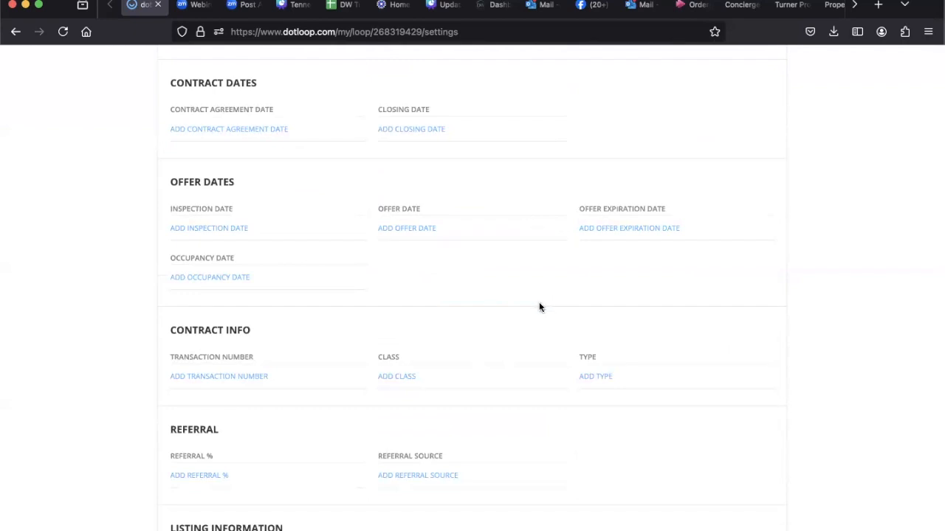
pyautogui.scroll(-1, 539, 301)
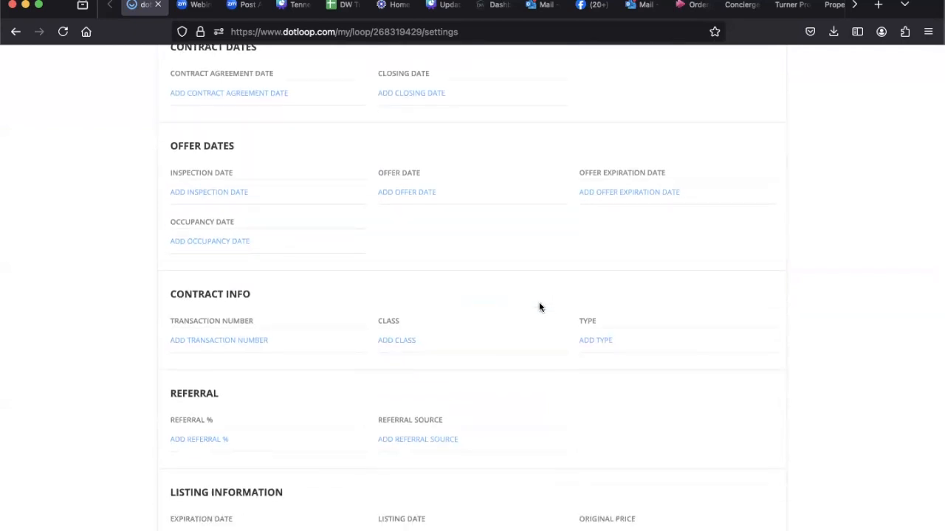
pyautogui.scroll(-1, 539, 307)
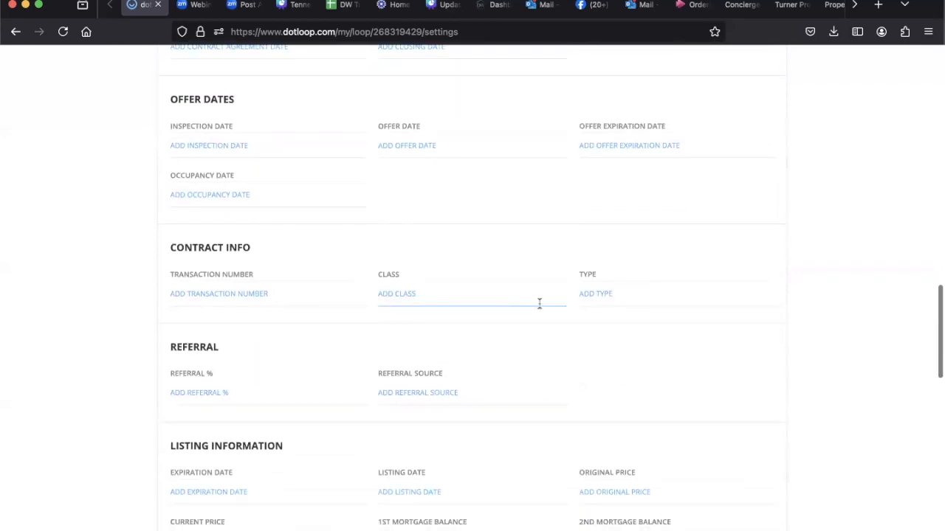
pyautogui.scroll(-10, 539, 304)
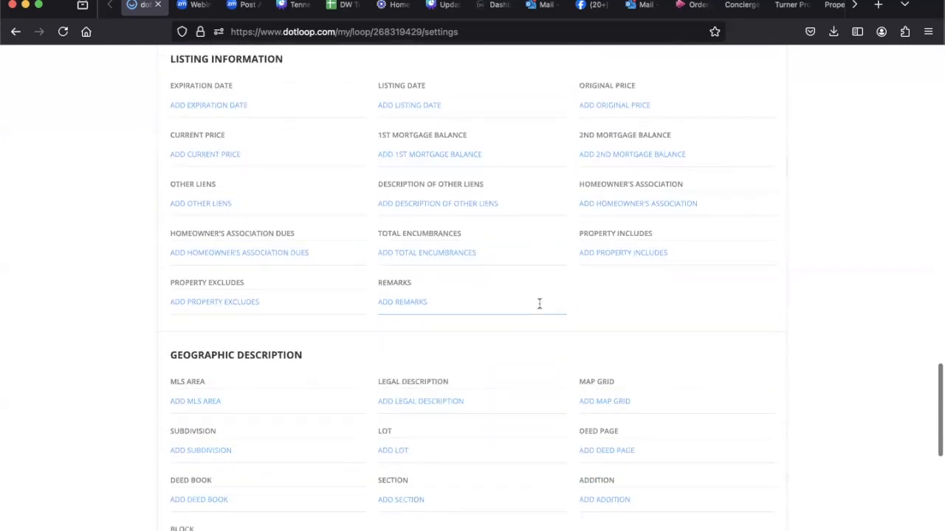
pyautogui.scroll(-8, 539, 304)
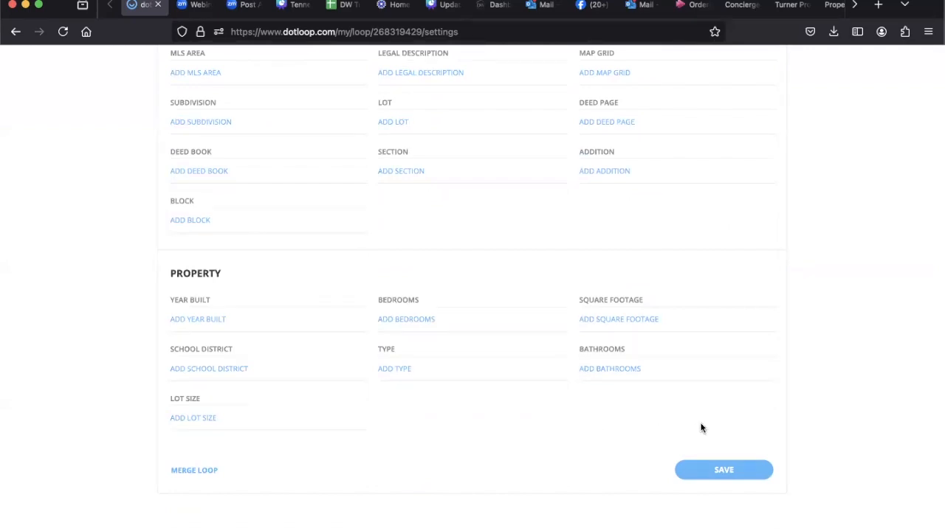
pyautogui.scroll(3, 702, 428)
pyautogui.scroll(-4, 702, 426)
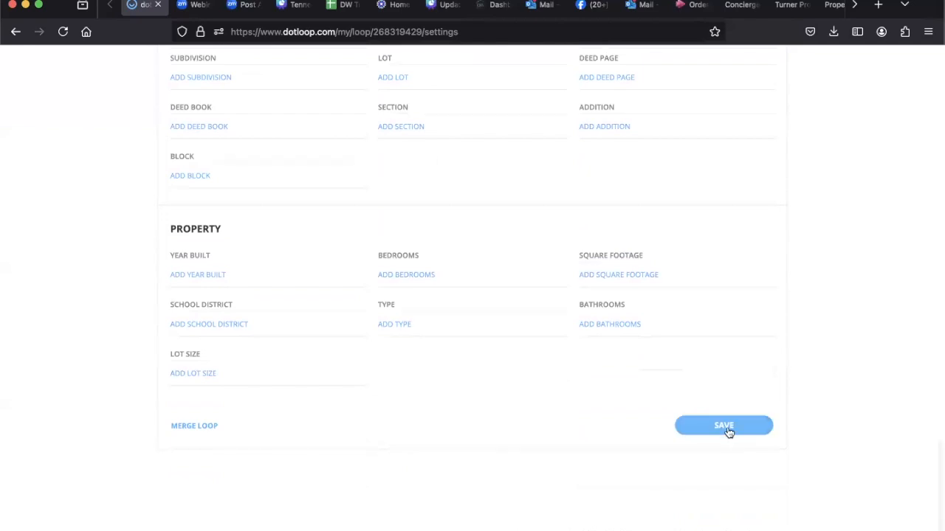
# Step: Save the loop details and return to the loop's documents page
pyautogui.click(727, 428)
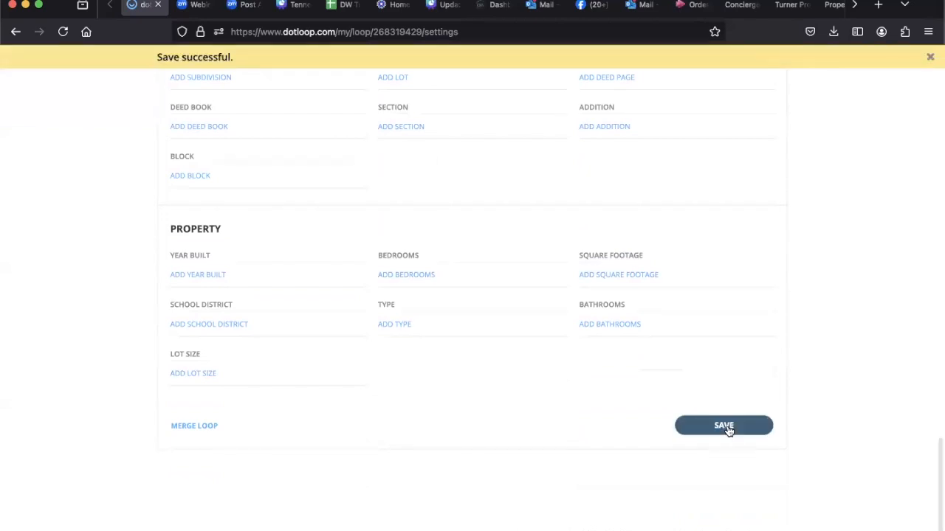
pyautogui.scroll(15, 707, 309)
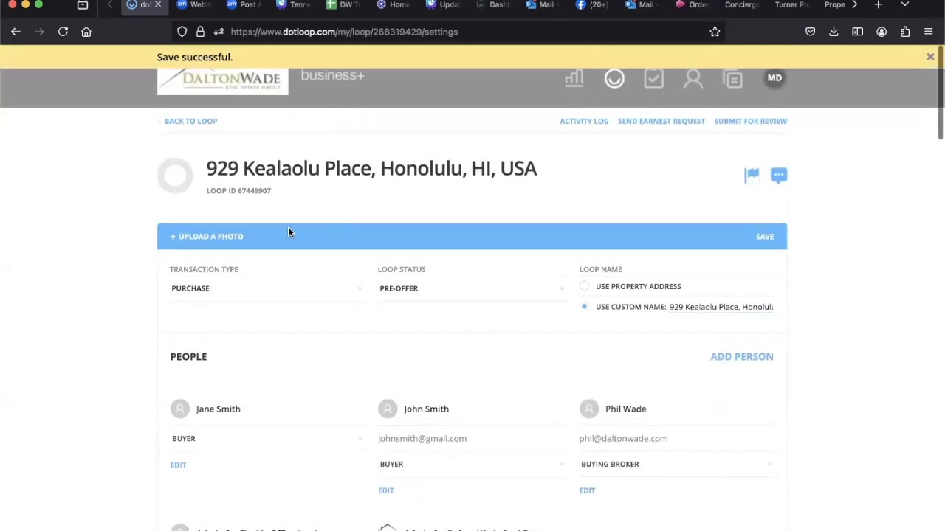
pyautogui.click(189, 127)
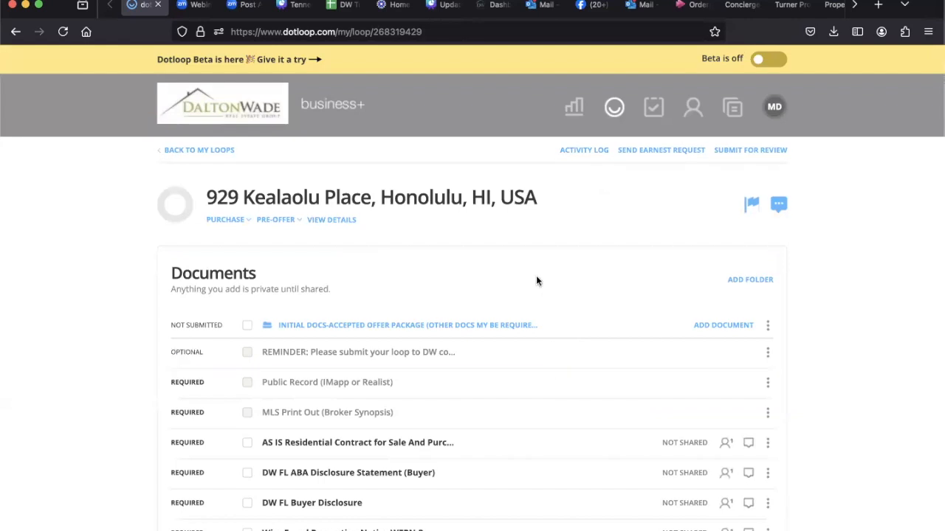
# Step: Check the loop's transaction type options, keeping Purchase, and collapse the initial docs accepted offer package folder
pyautogui.scroll(-1, 536, 281)
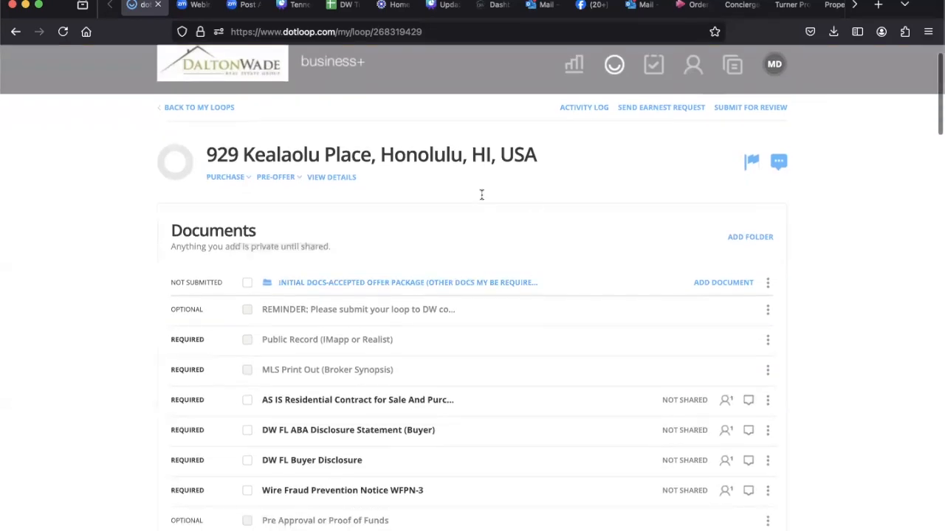
pyautogui.click(225, 179)
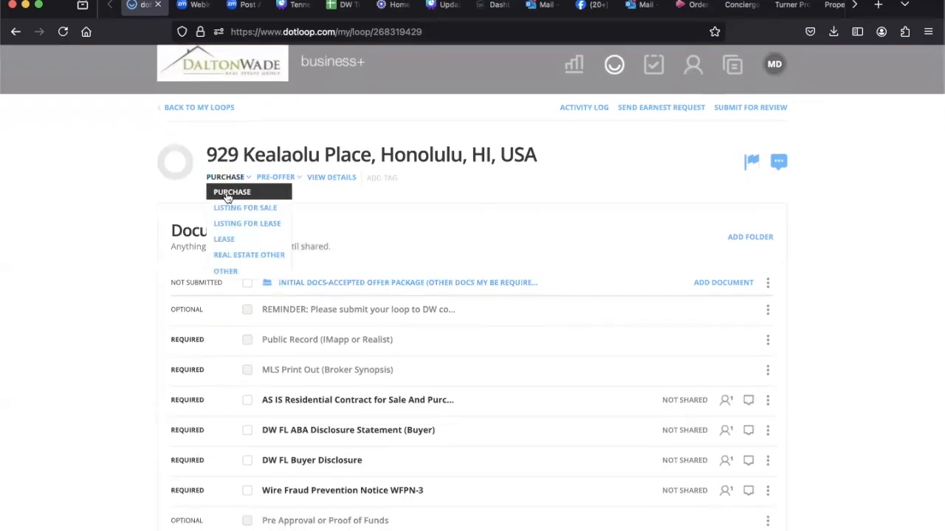
pyautogui.click(537, 236)
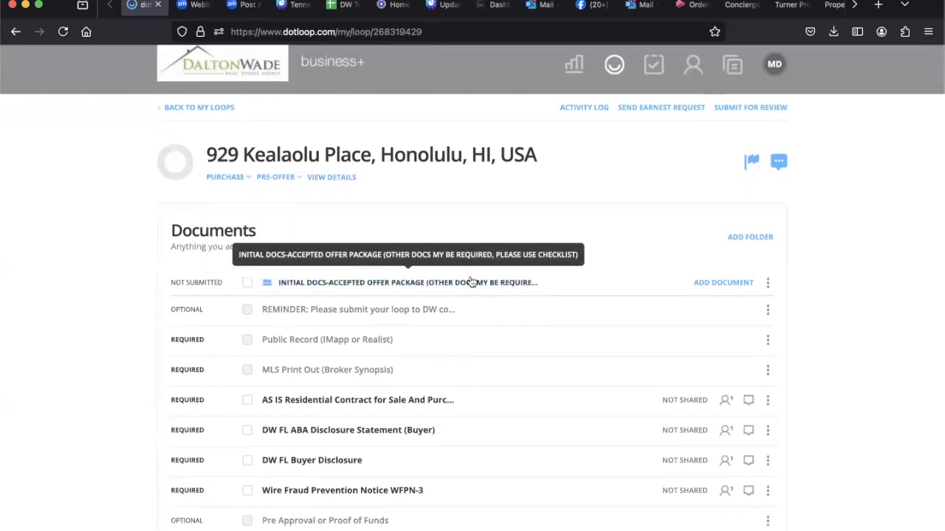
pyautogui.scroll(-2, 473, 218)
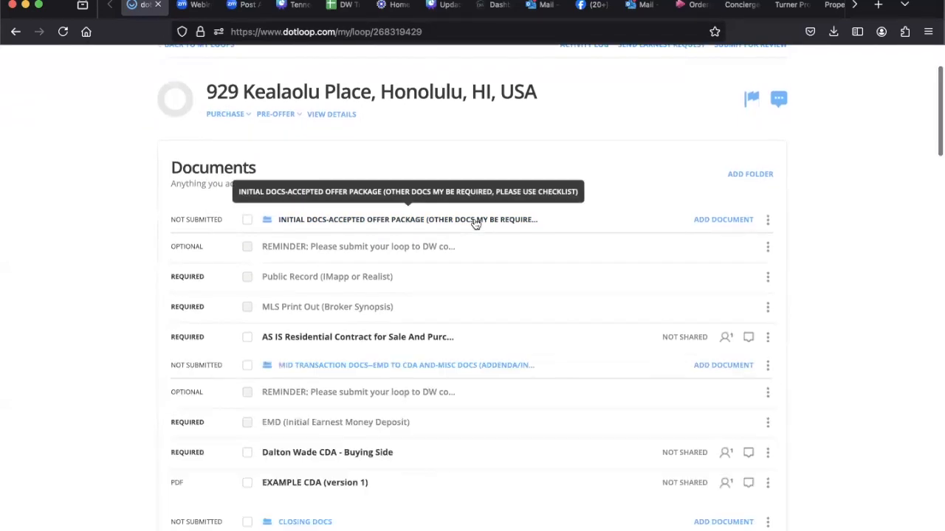
# Step: Collapse the initial docs, mid transaction docs and closing docs folders in the loop's documents
pyautogui.click(476, 222)
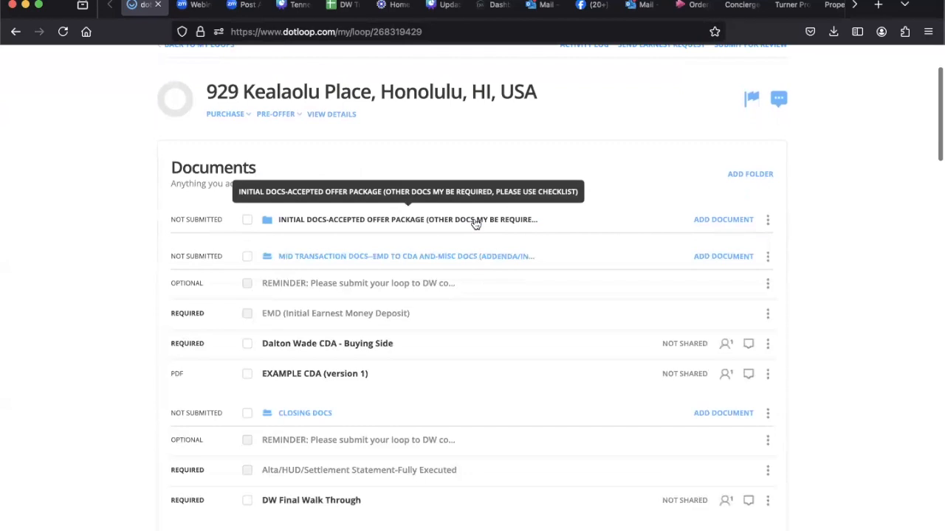
pyautogui.click(384, 227)
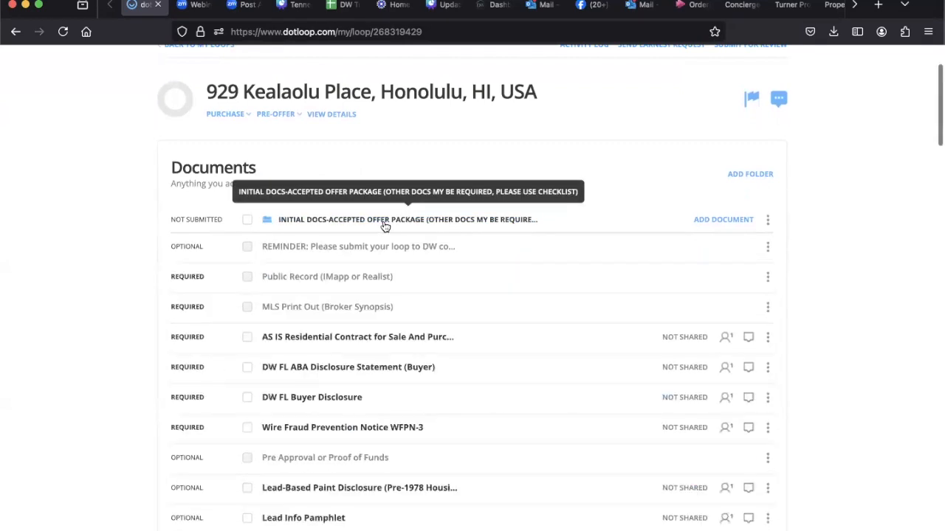
pyautogui.click(385, 226)
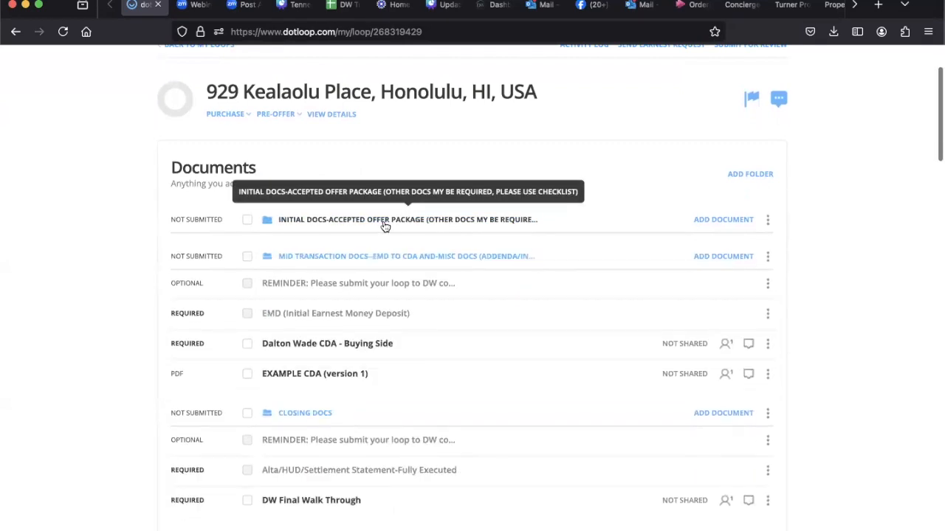
pyautogui.click(266, 263)
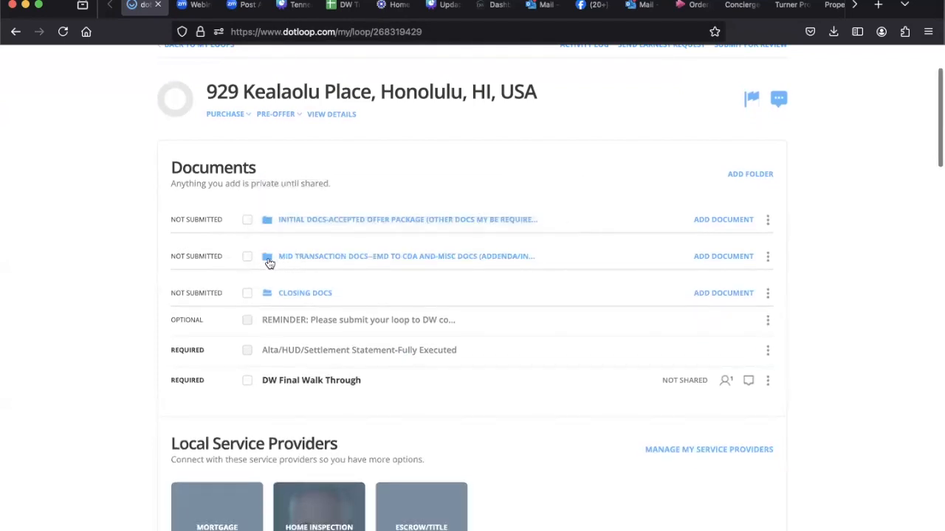
pyautogui.click(293, 294)
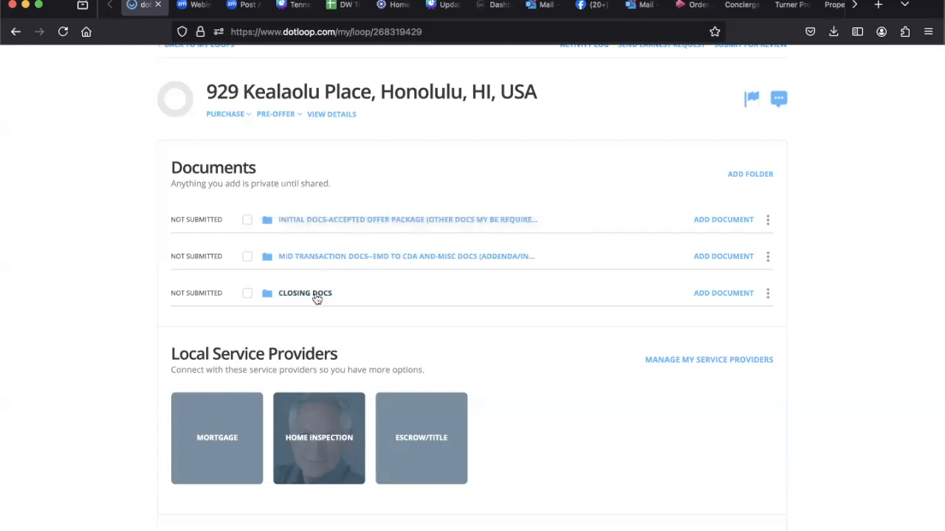
# Step: Expand the initial docs accepted offer package folder and look over its documents and the loop header
pyautogui.click(323, 228)
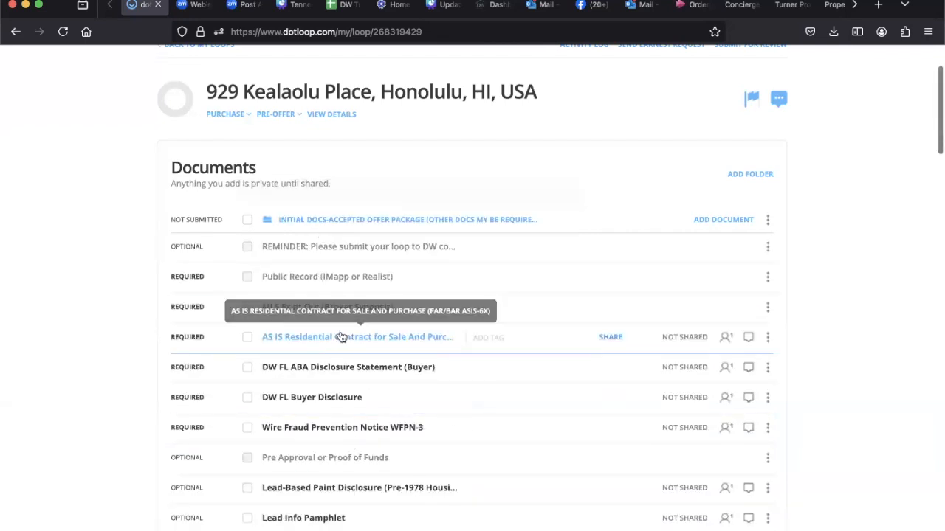
pyautogui.scroll(-2, 341, 373)
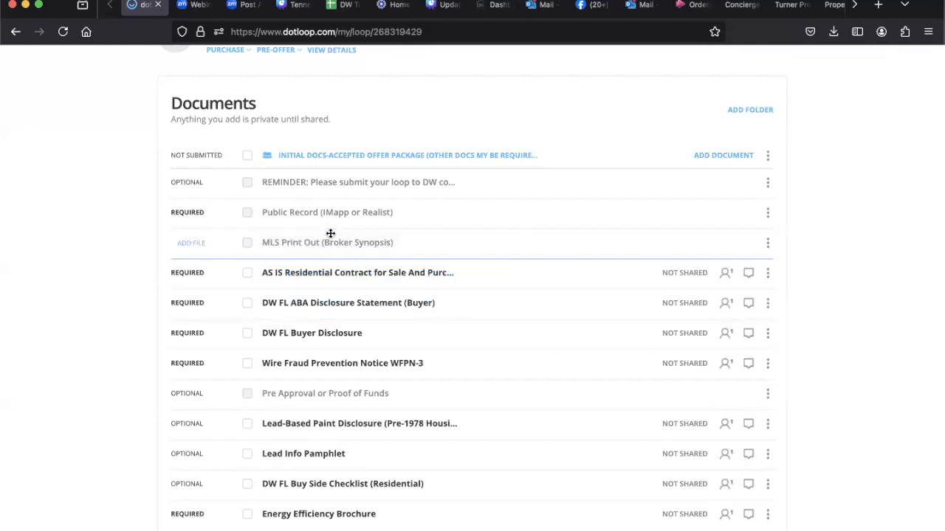
pyautogui.scroll(2, 329, 234)
pyautogui.scroll(1, 330, 234)
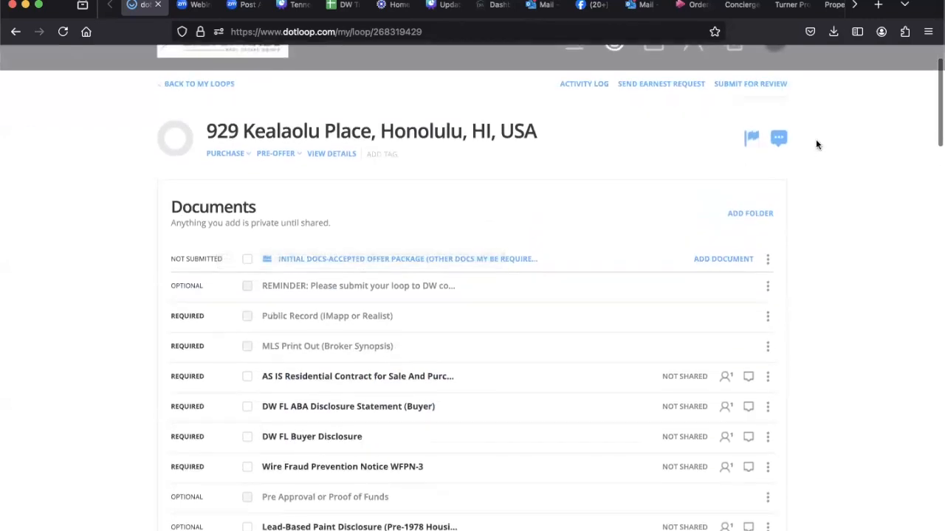
pyautogui.scroll(2, 815, 139)
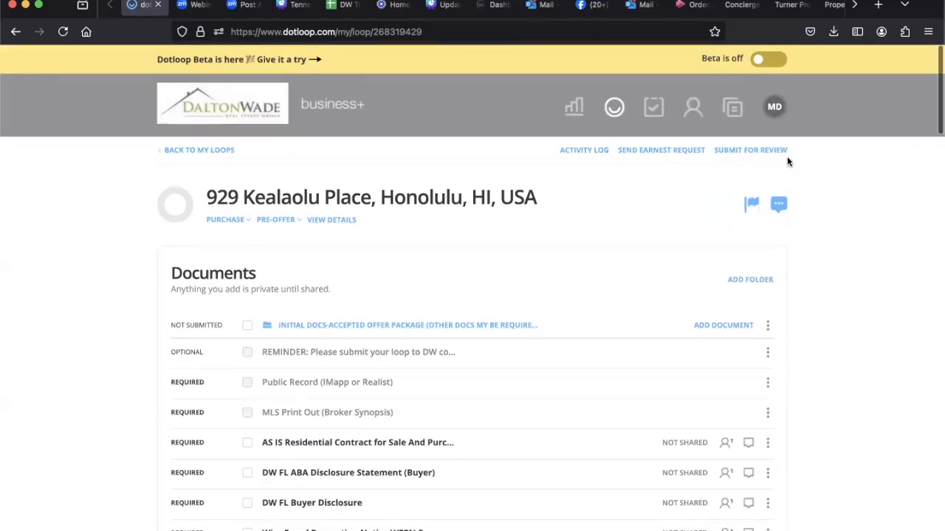
# Step: Examine the Submit for Review option and the required and optional documents in the initial docs folder
pyautogui.click(767, 150)
pyautogui.scroll(-2, 588, 304)
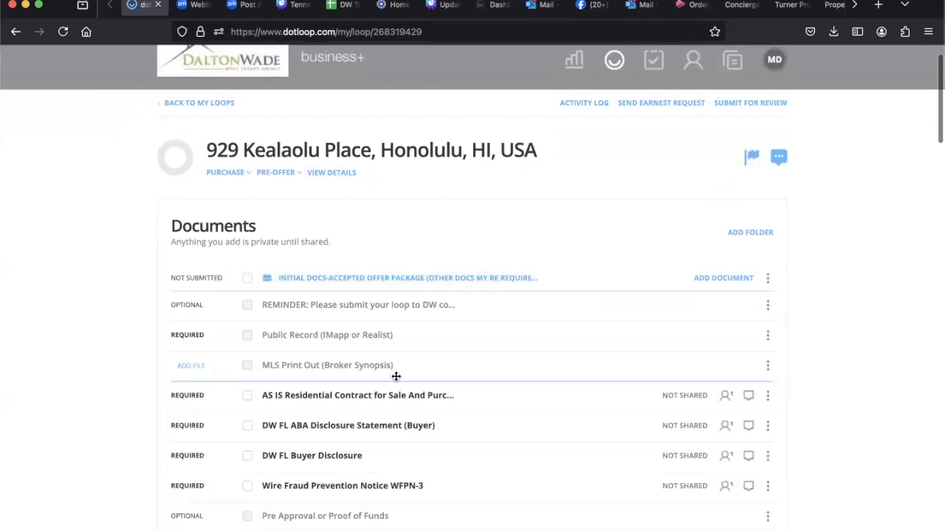
pyautogui.scroll(-4, 395, 376)
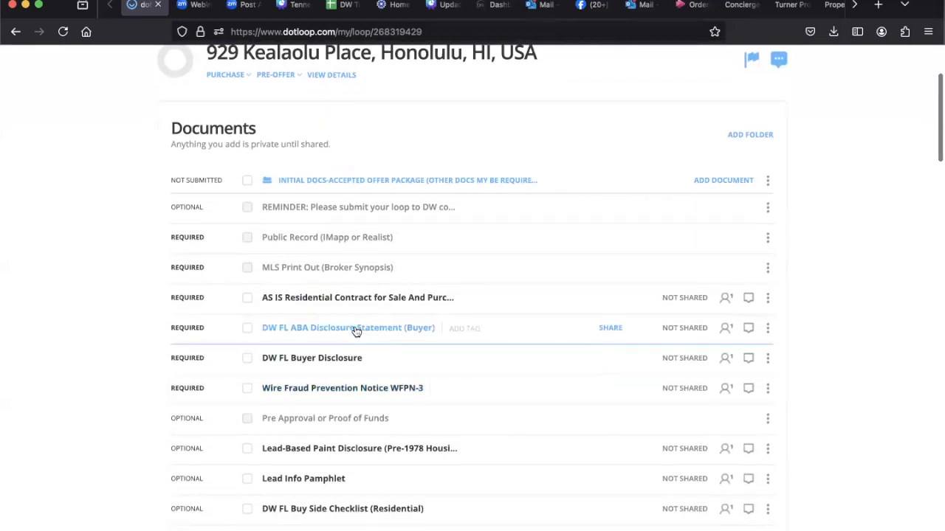
pyautogui.scroll(-6, 352, 299)
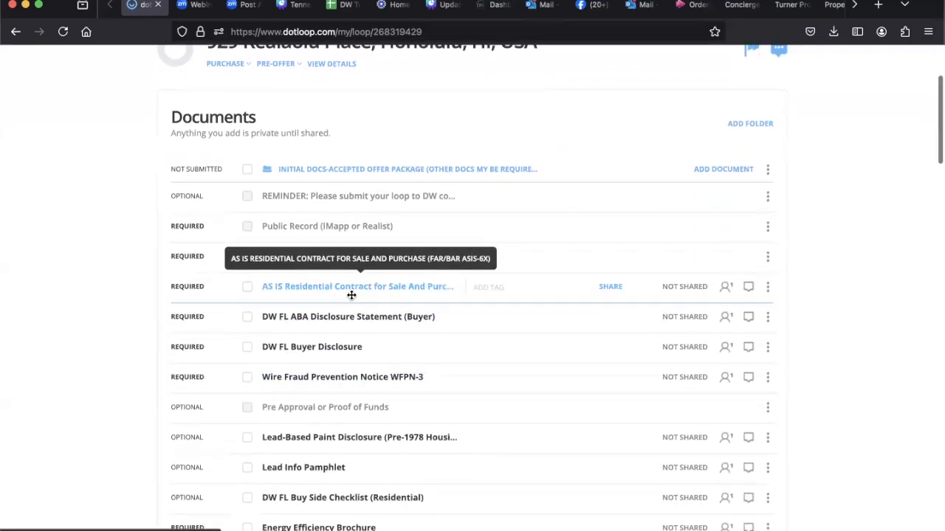
pyautogui.scroll(-5, 352, 295)
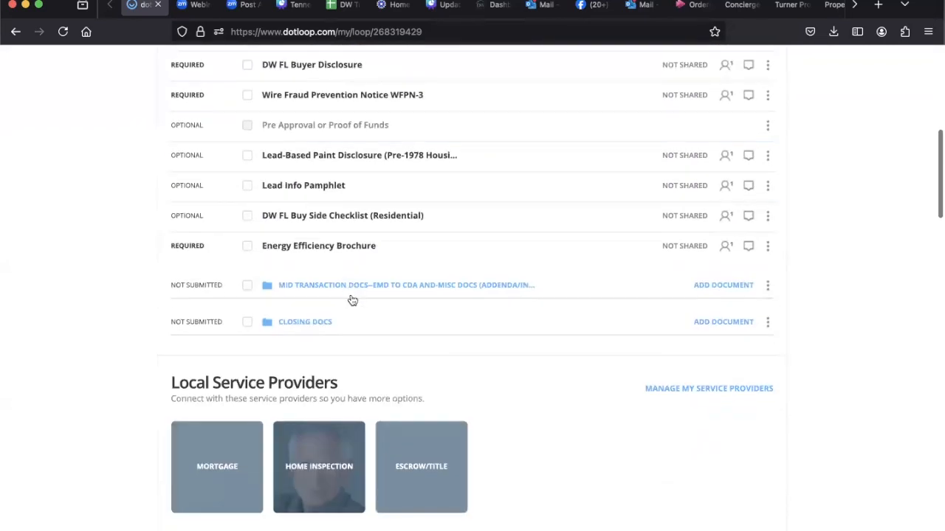
pyautogui.scroll(5, 351, 296)
pyautogui.scroll(12, 352, 298)
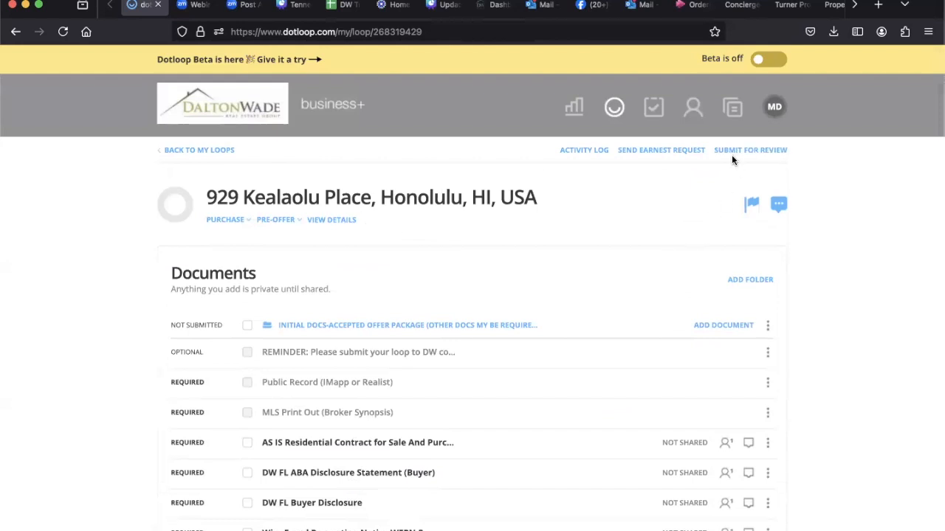
pyautogui.scroll(-3, 637, 253)
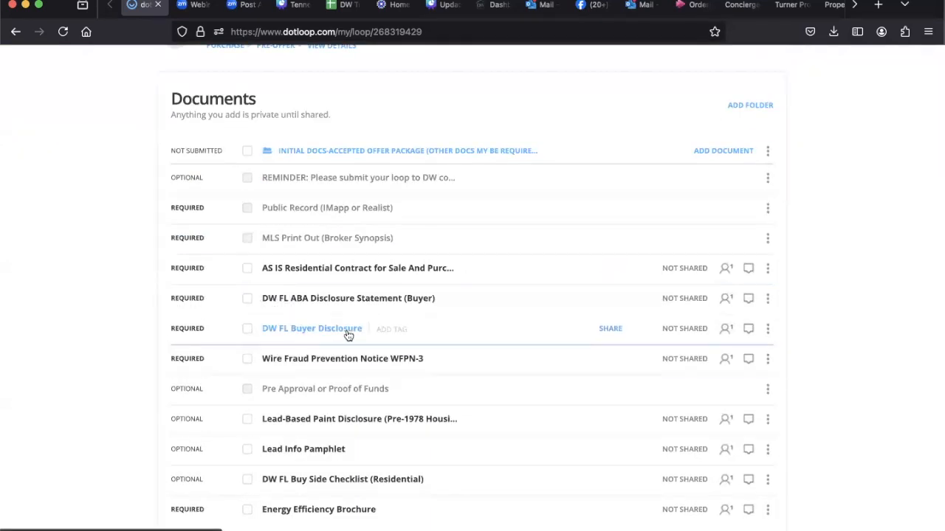
pyautogui.scroll(-2, 348, 332)
pyautogui.scroll(3, 348, 331)
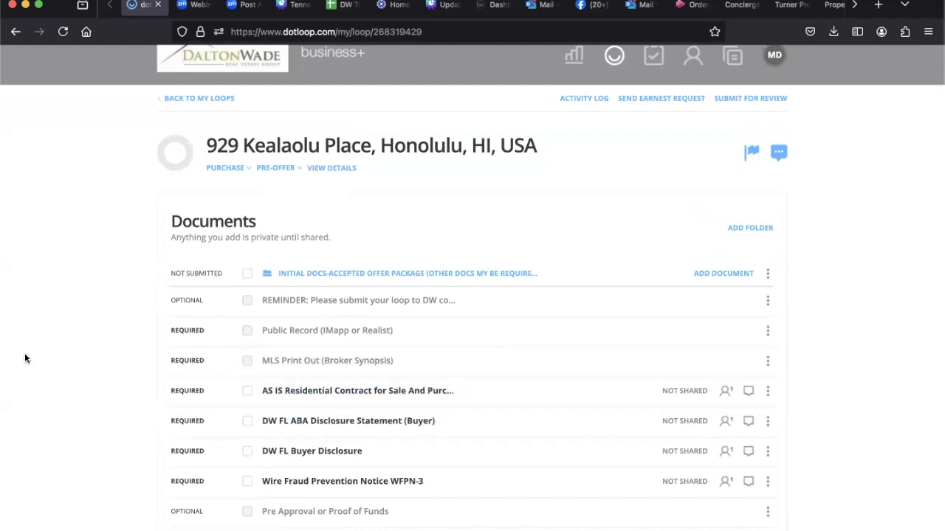
# Step: Open the AS IS Residential Contract for Sale and Purchase and autofill it with the loop's buyers and property address
pyautogui.click(295, 399)
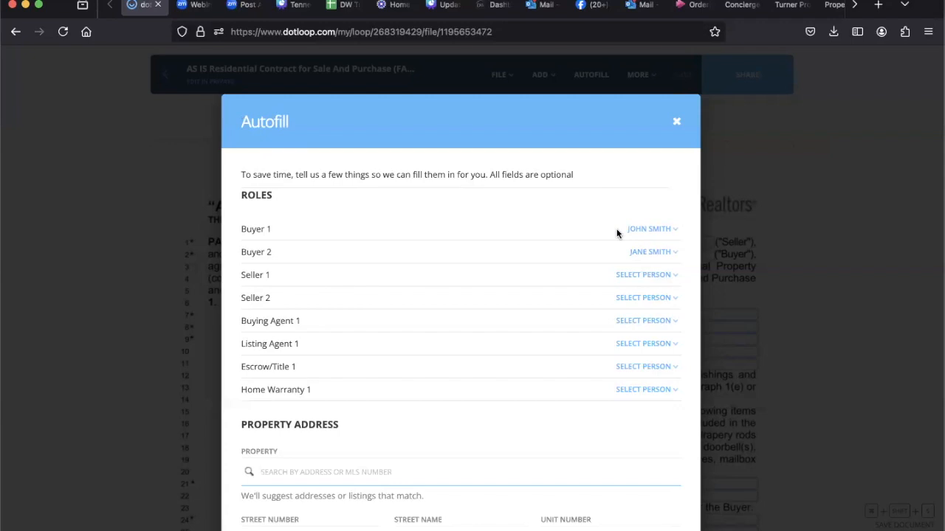
pyautogui.scroll(-1, 614, 324)
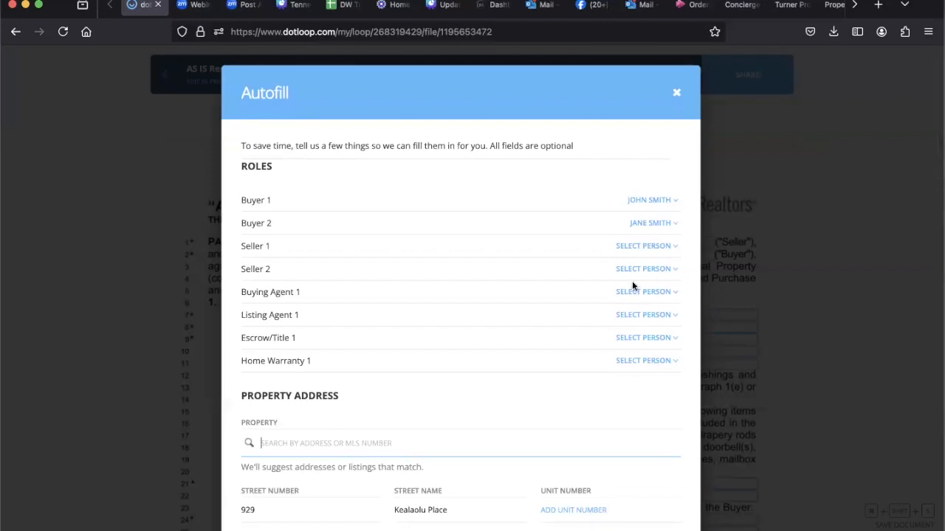
pyautogui.scroll(-1, 639, 362)
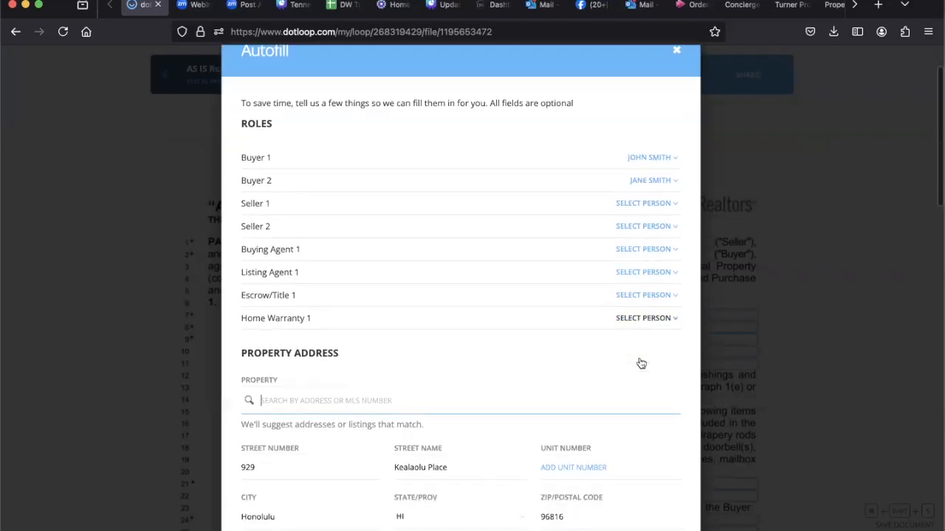
pyautogui.scroll(-10, 640, 363)
pyautogui.scroll(-14, 639, 362)
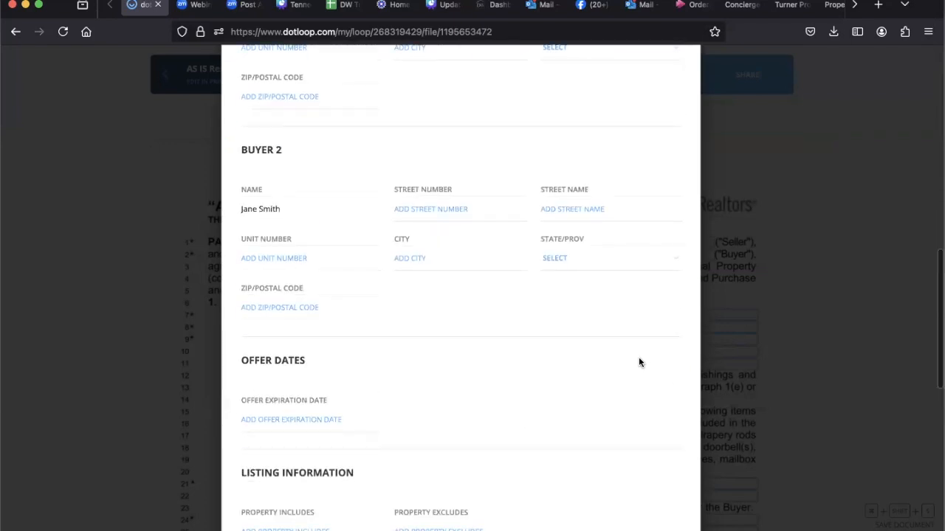
pyautogui.scroll(-5, 639, 362)
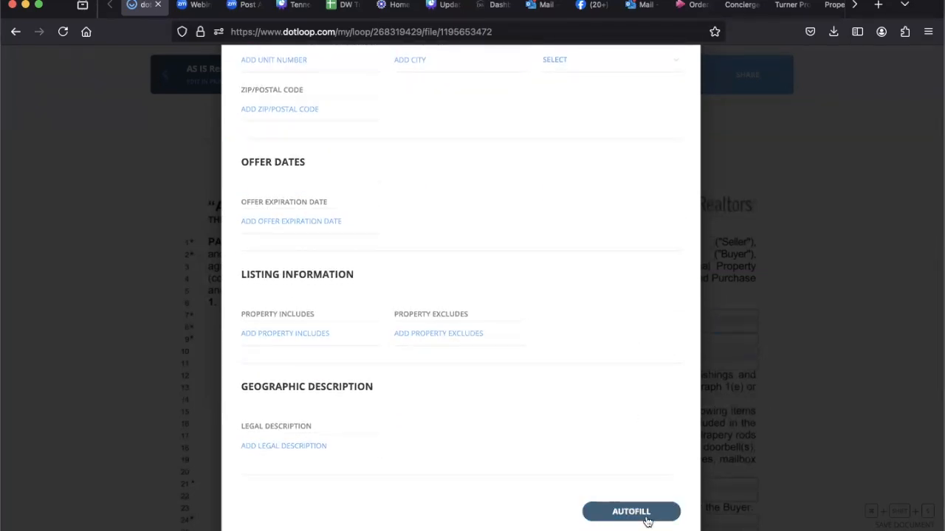
pyautogui.click(646, 516)
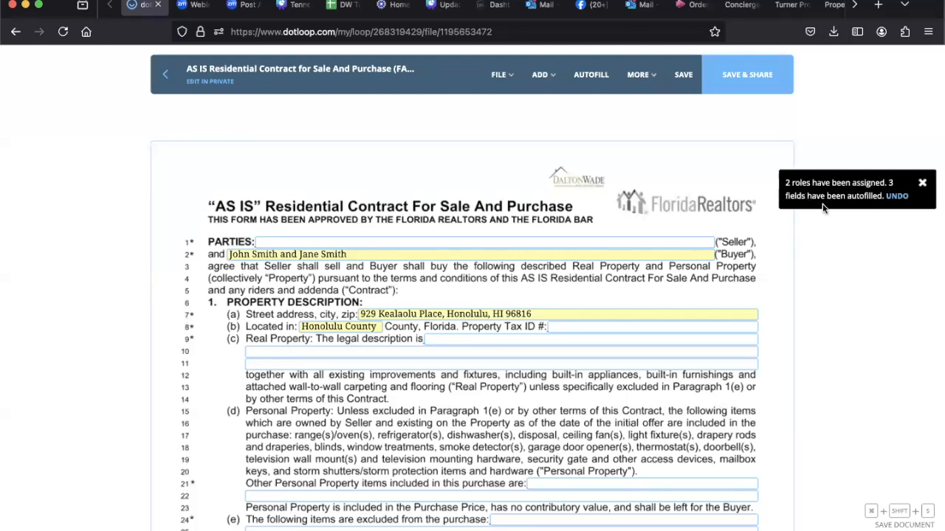
# Step: Try out the contract's Escrow Agent Name field with sample text and clear it again
pyautogui.scroll(-1, 559, 268)
pyautogui.scroll(-3, 559, 264)
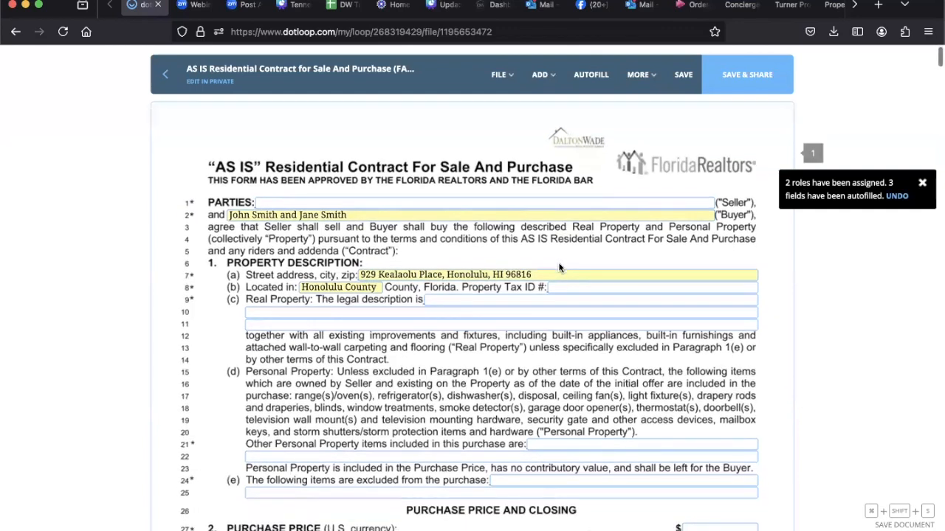
pyautogui.scroll(-6, 545, 175)
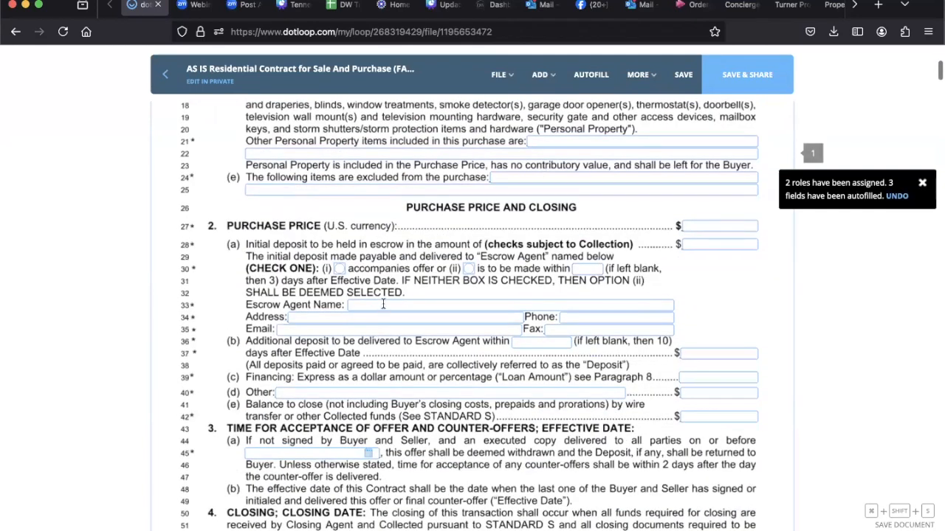
pyautogui.click(382, 305)
pyautogui.write('sfhsfjhsfjsfjksfjksf')
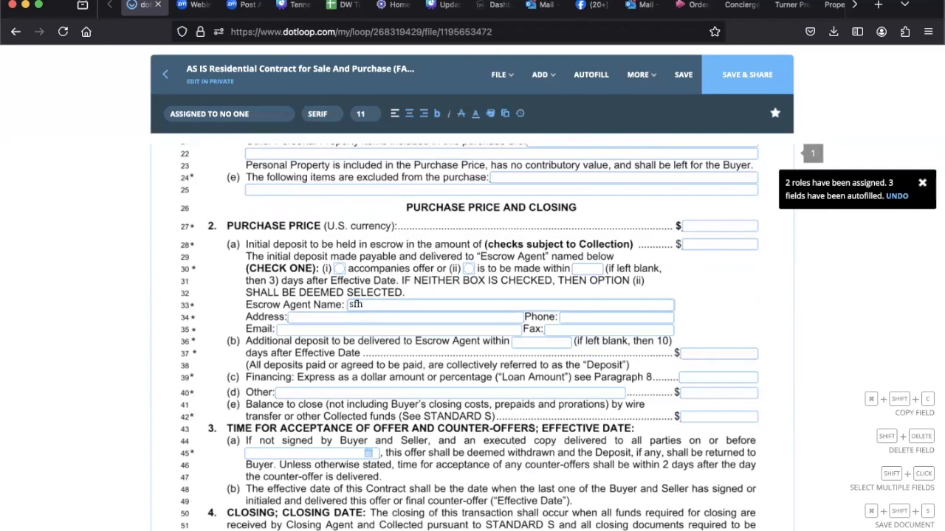
pyautogui.press('BackSpace')
pyautogui.press('BackSpace')
pyautogui.press('BackSpace')
pyautogui.press('BackSpace')
pyautogui.press('BackSpace')
pyautogui.press('BackSpace')
pyautogui.press('BackSpace')
pyautogui.press('BackSpace')
pyautogui.press('BackSpace')
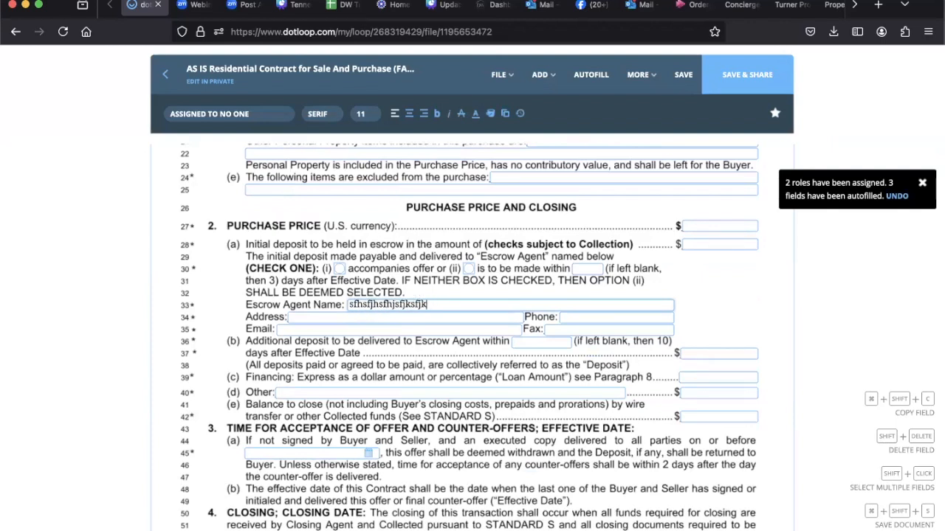
pyautogui.press('BackSpace')
pyautogui.press('BackSpace')
pyautogui.press('BackSpace')
pyautogui.press('BackSpace')
pyautogui.press('BackSpace')
pyautogui.press('BackSpace')
pyautogui.press('BackSpace')
pyautogui.press('BackSpace')
pyautogui.press('BackSpace')
pyautogui.press('BackSpace')
pyautogui.press('BackSpace')
pyautogui.press('BackSpace')
# Step: Mark the initial deposit as accompanying the offer, and look through the contract's first pages, including the initials fields
pyautogui.click(339, 269)
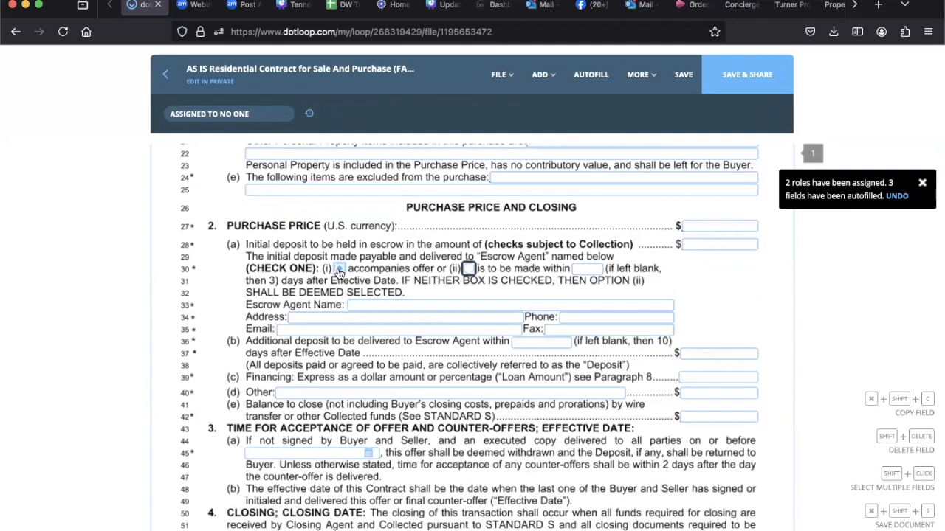
pyautogui.scroll(-5, 338, 271)
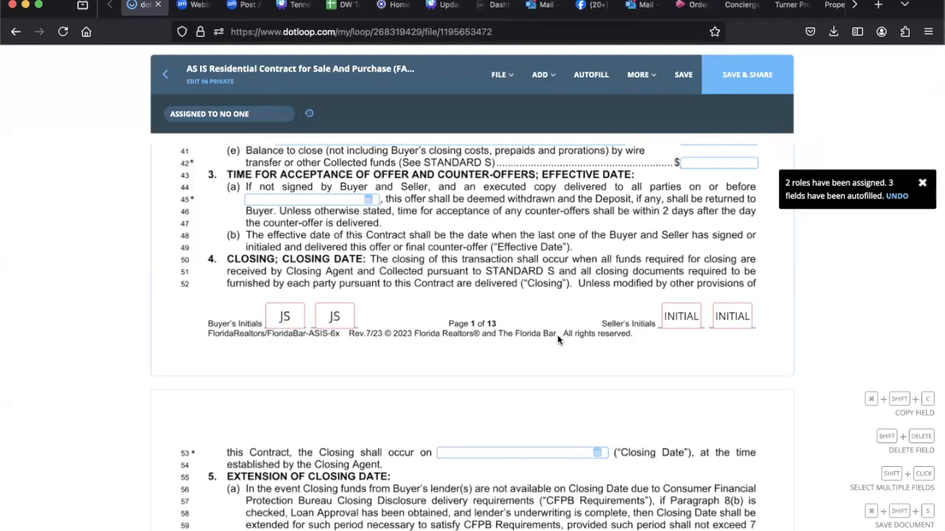
pyautogui.scroll(-5, 558, 339)
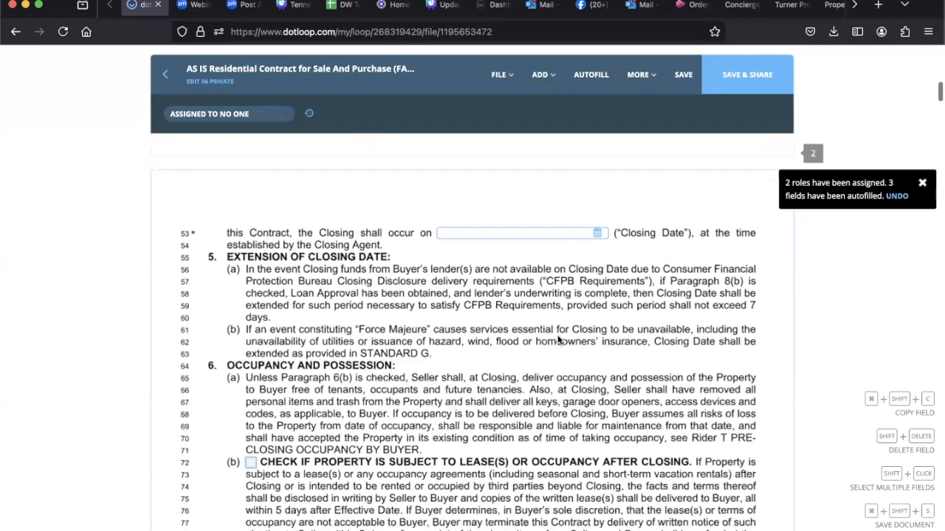
pyautogui.scroll(-20, 558, 340)
pyautogui.scroll(-12, 558, 340)
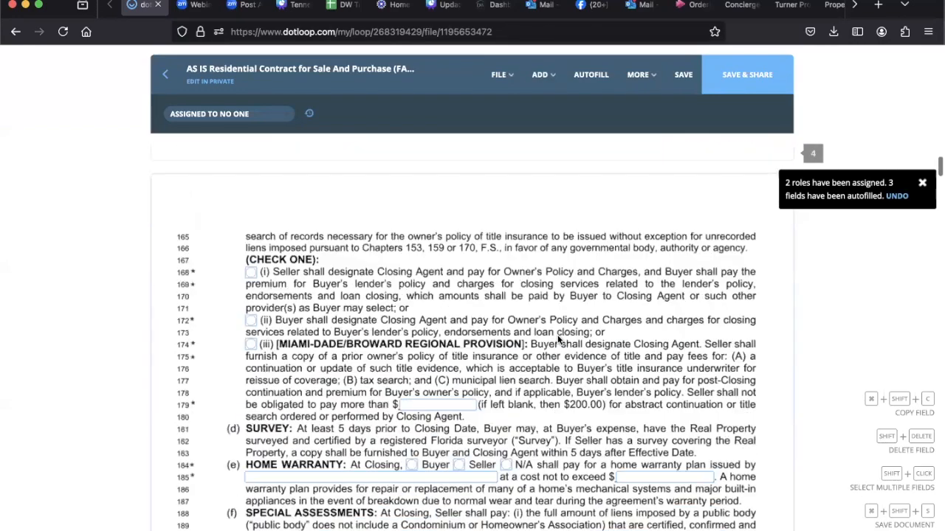
pyautogui.scroll(20, 558, 339)
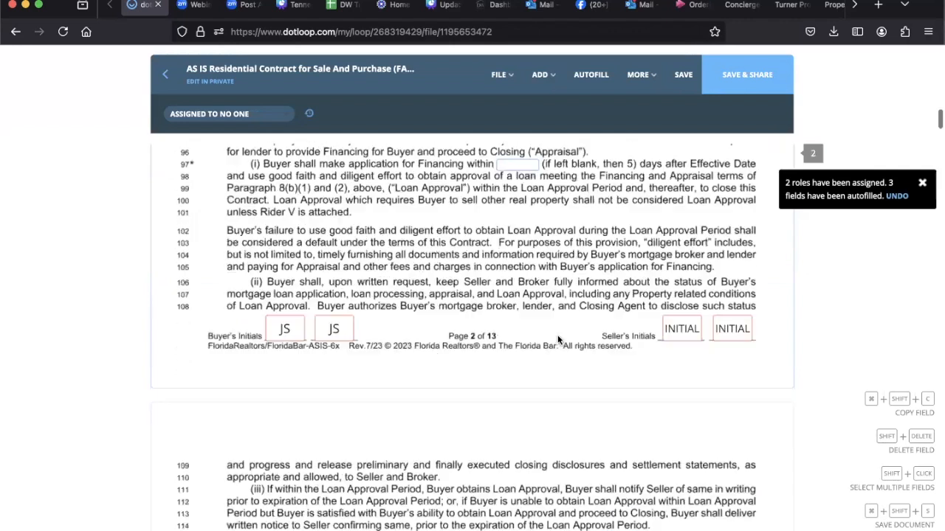
pyautogui.scroll(5, 558, 338)
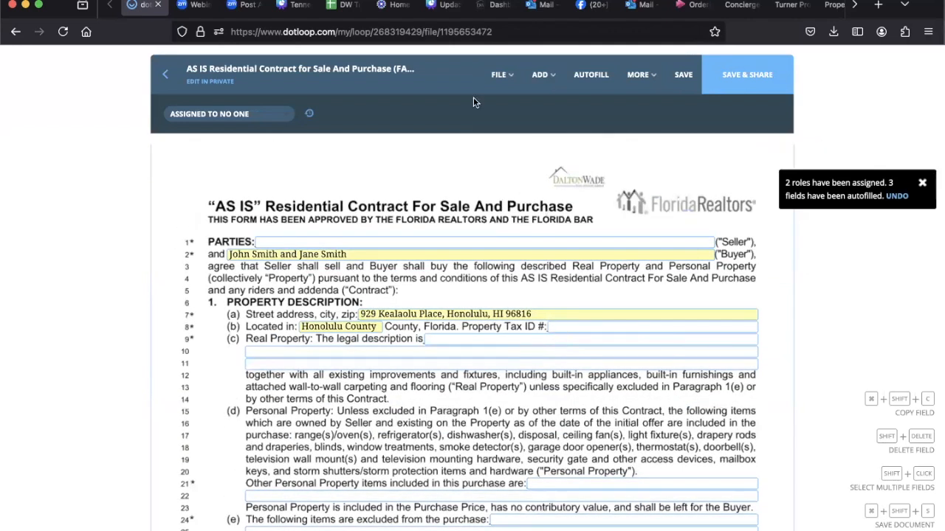
# Step: Strike through the words "description is" in the contract's Real Property line
pyautogui.click(499, 73)
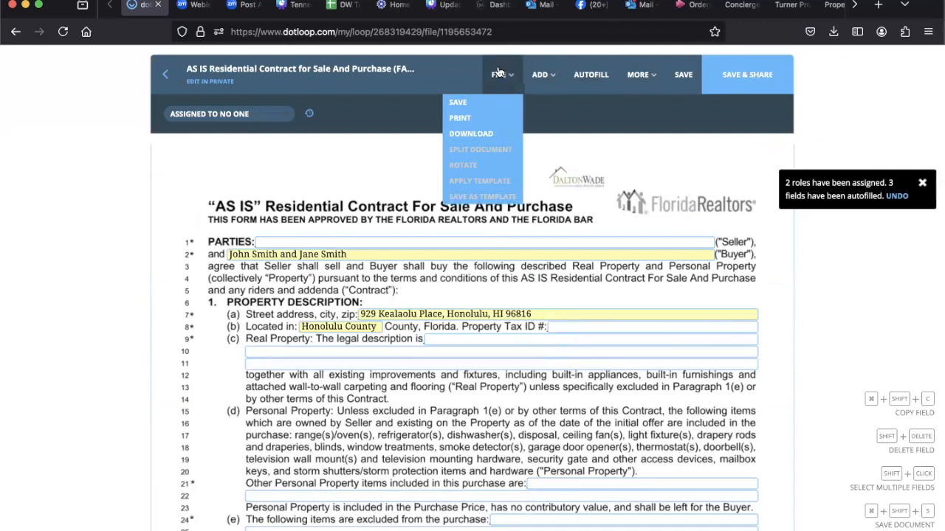
pyautogui.click(546, 80)
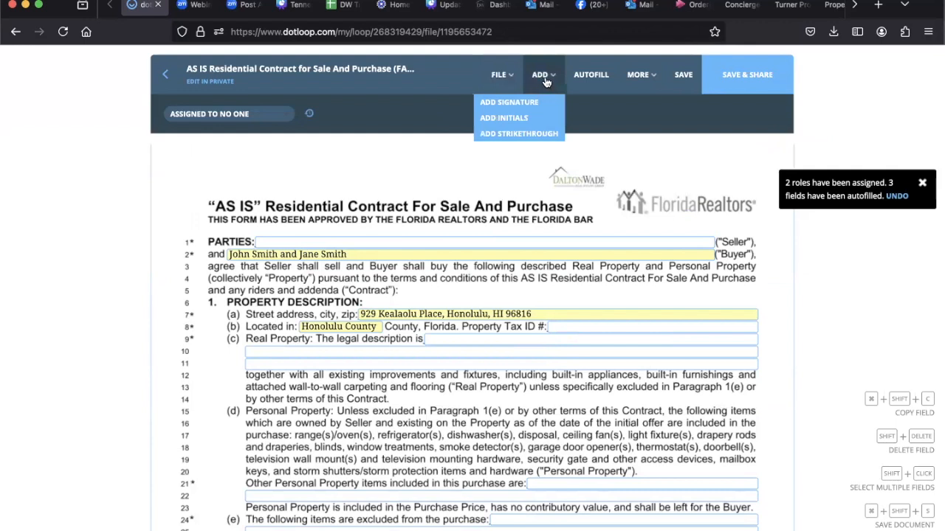
pyautogui.click(519, 134)
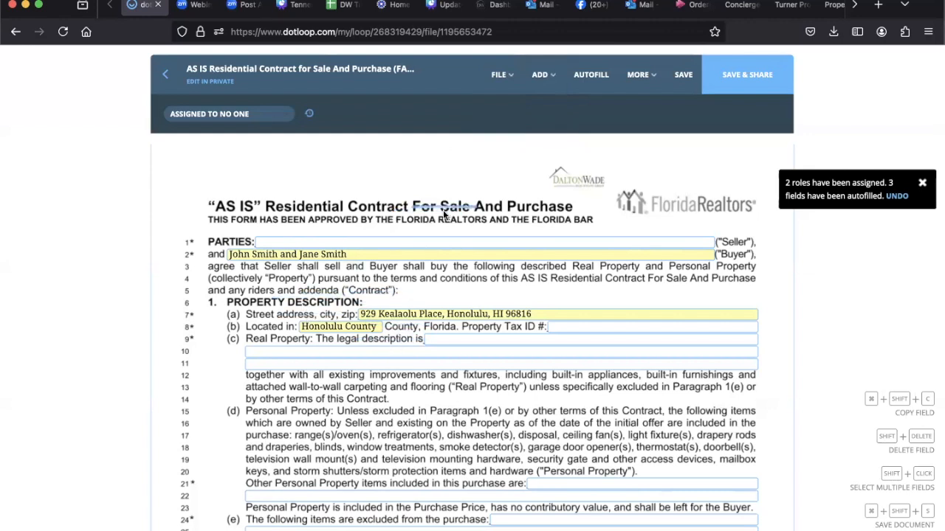
pyautogui.click(392, 344)
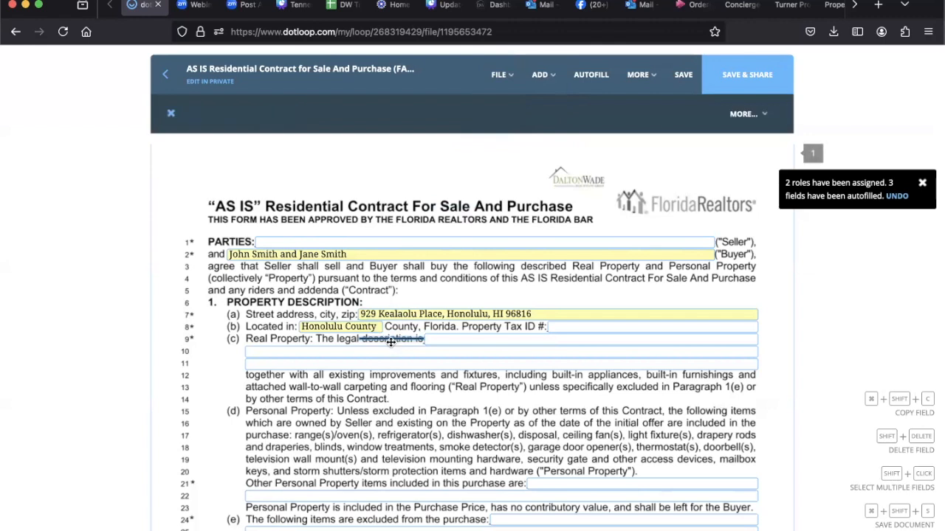
# Step: Add an initials field beside lines 10 and 11 of the contract, next to the legal description
pyautogui.click(547, 77)
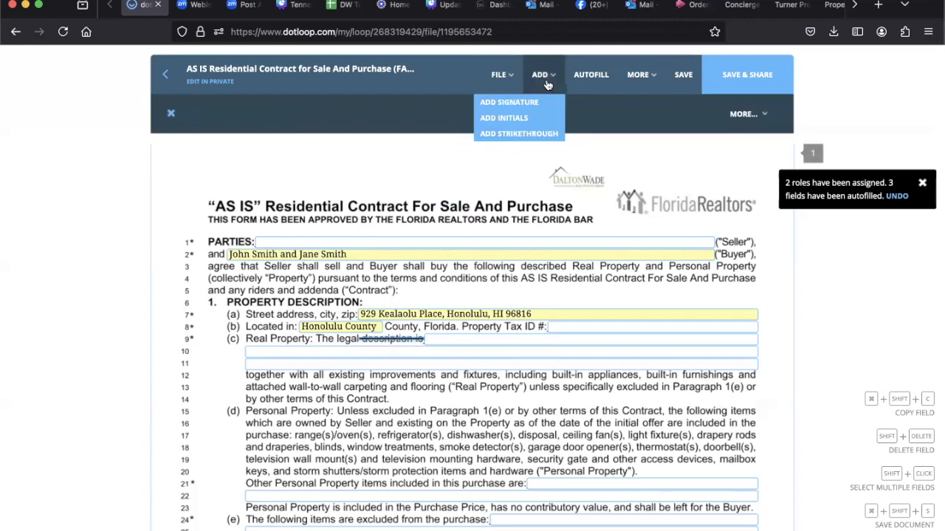
pyautogui.click(508, 120)
pyautogui.press('Escape')
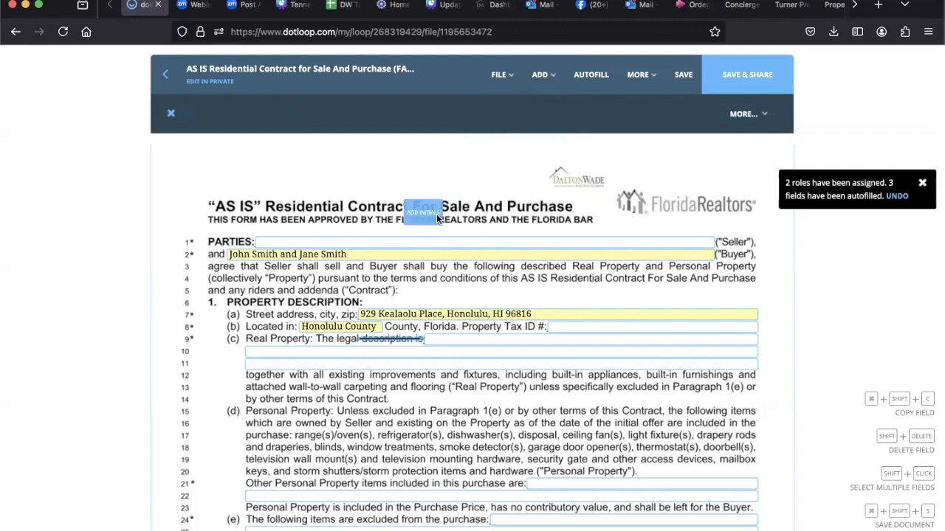
pyautogui.click(220, 381)
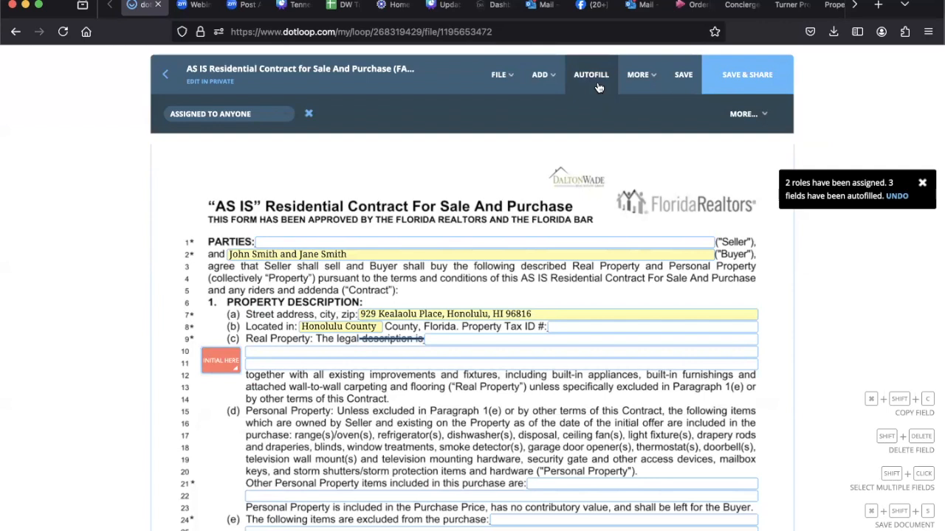
# Step: Review the contract's file options, including splitting the document, and its extra options such as document history and in-person signing
pyautogui.click(504, 75)
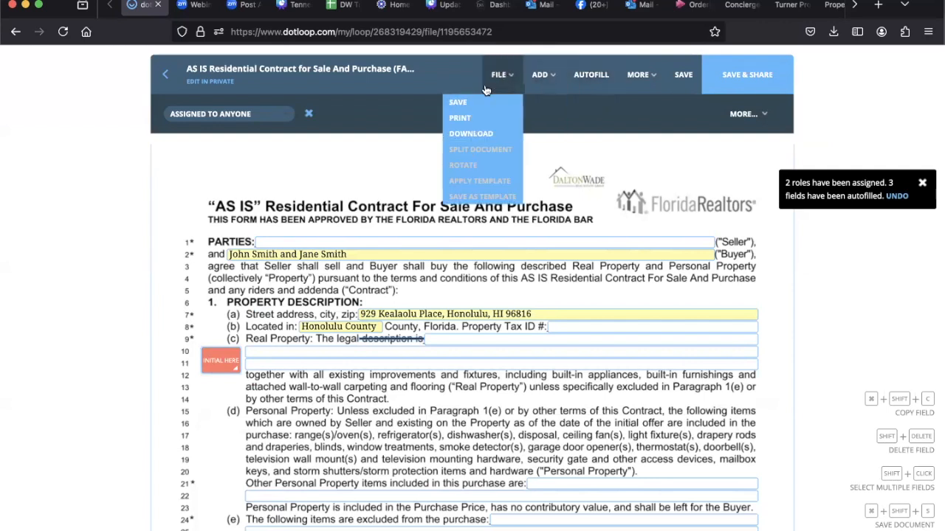
pyautogui.click(488, 103)
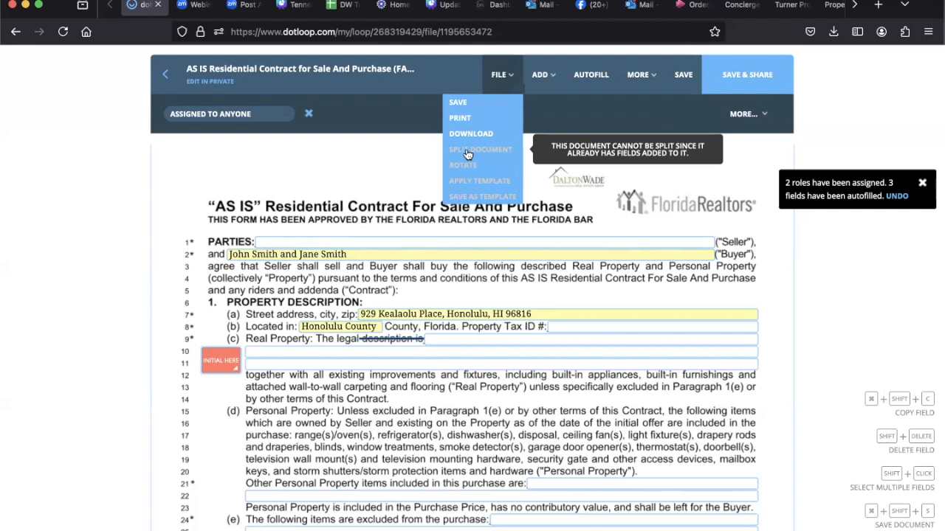
pyautogui.moveTo(656, 85)
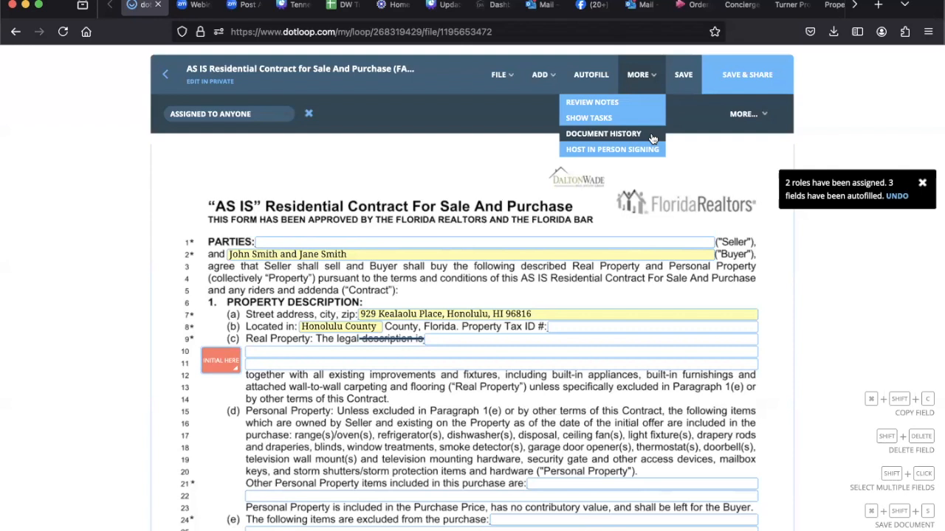
# Step: Try to save the edited contract, and try to save and share it
pyautogui.click(681, 84)
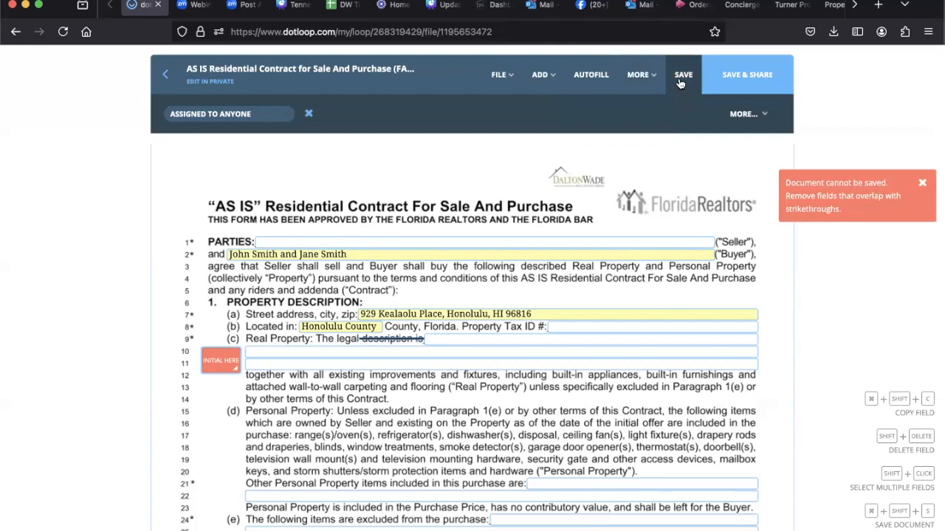
pyautogui.click(924, 185)
pyautogui.click(739, 77)
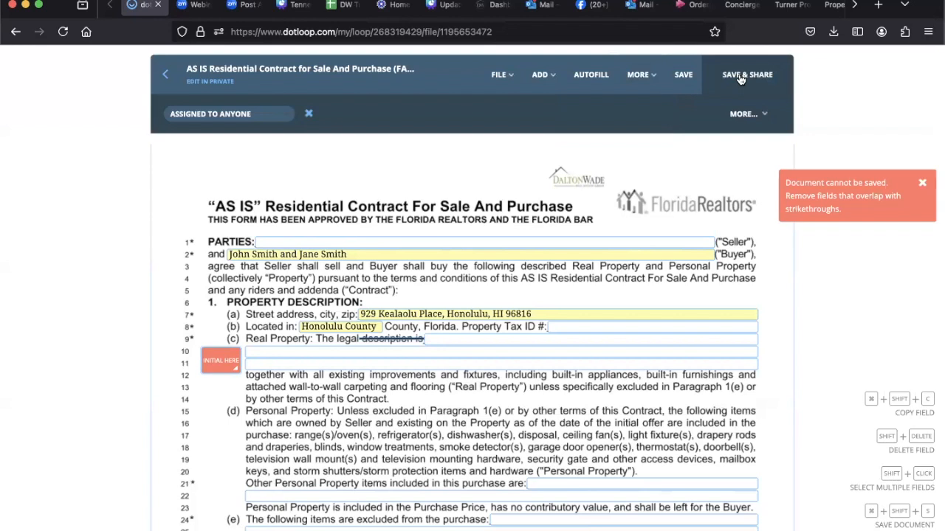
pyautogui.click(920, 183)
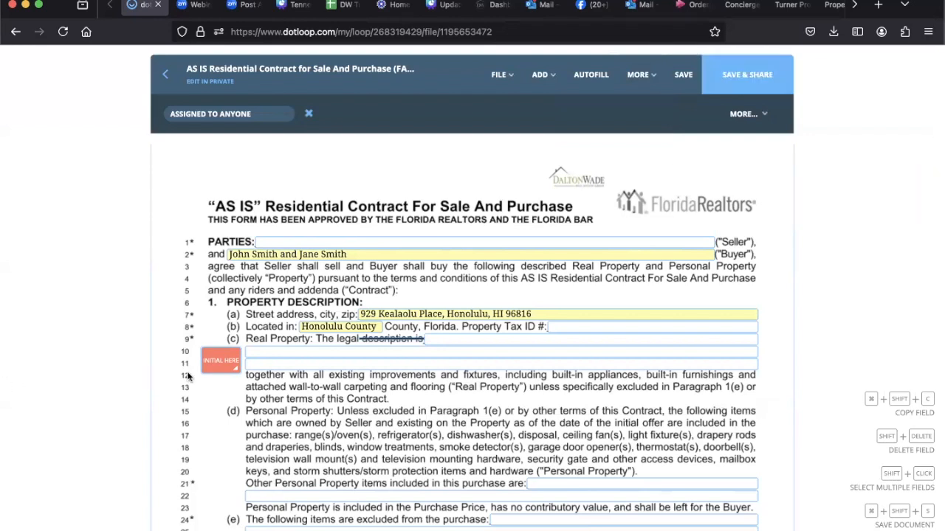
# Step: Sign the added initials field immediately, adopting the suggested signature and initials
pyautogui.click(217, 367)
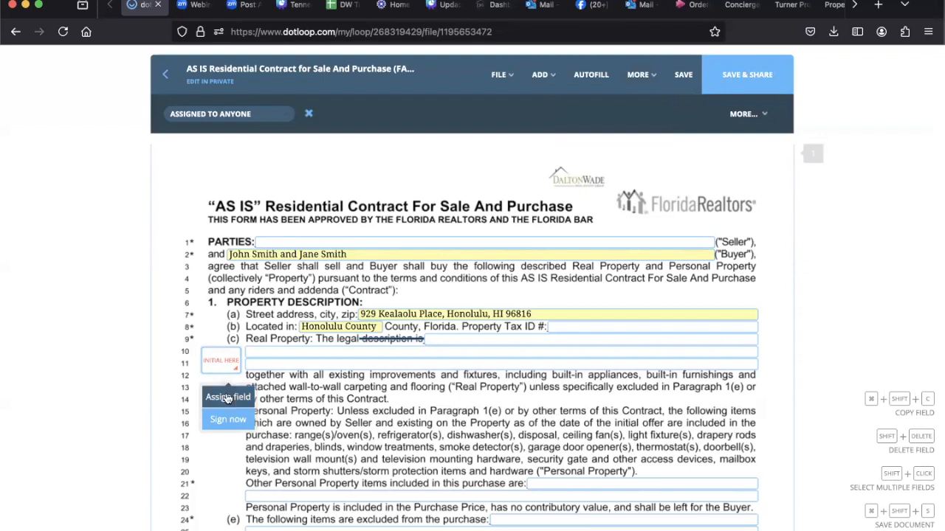
pyautogui.click(228, 419)
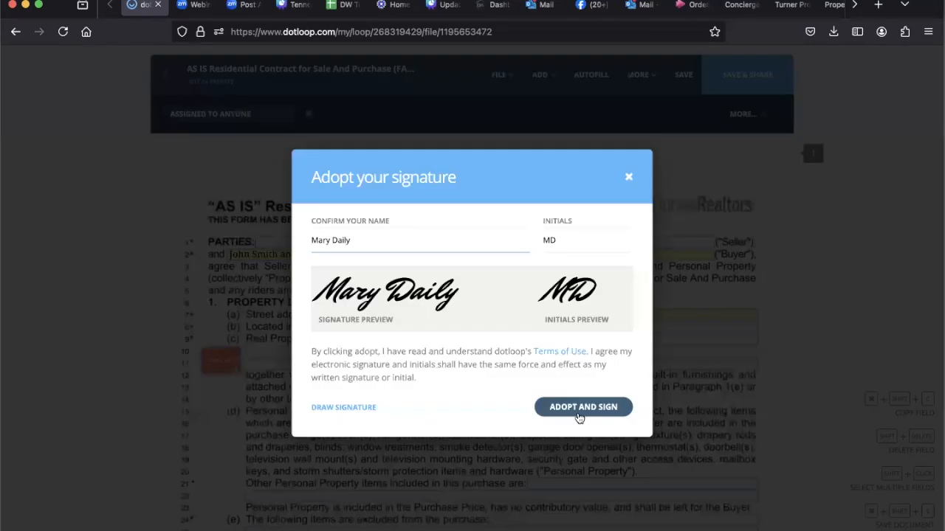
pyautogui.click(579, 409)
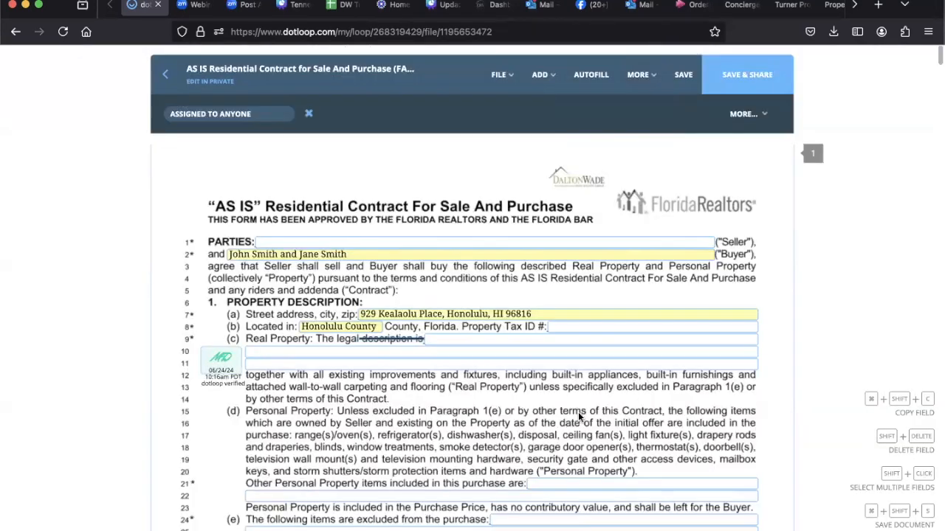
# Step: Retry saving and sharing the initialed contract, and try to save its changes while leaving it
pyautogui.click(754, 74)
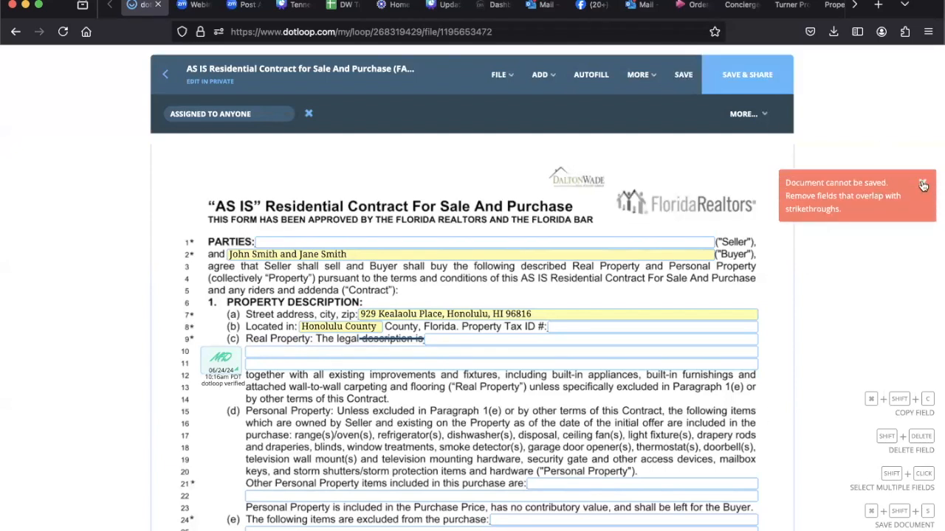
pyautogui.click(923, 185)
pyautogui.scroll(-10, 581, 281)
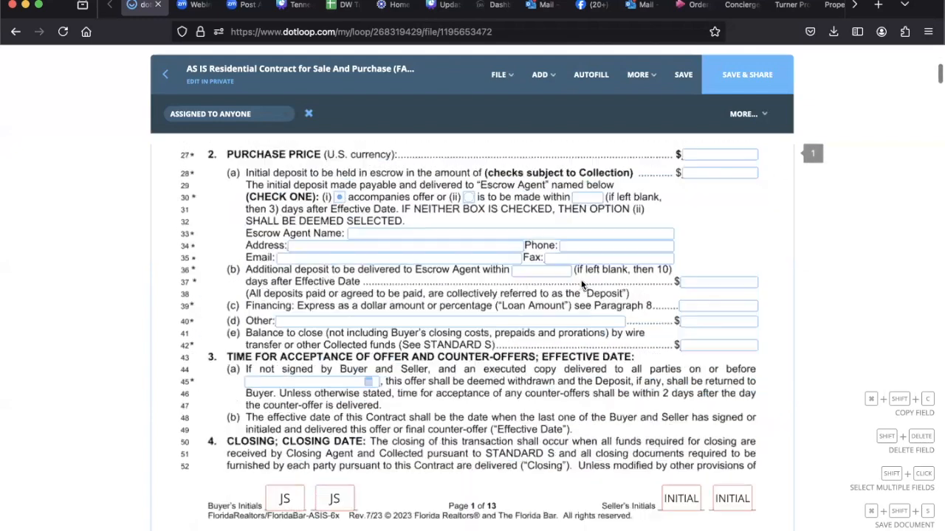
pyautogui.scroll(10, 581, 284)
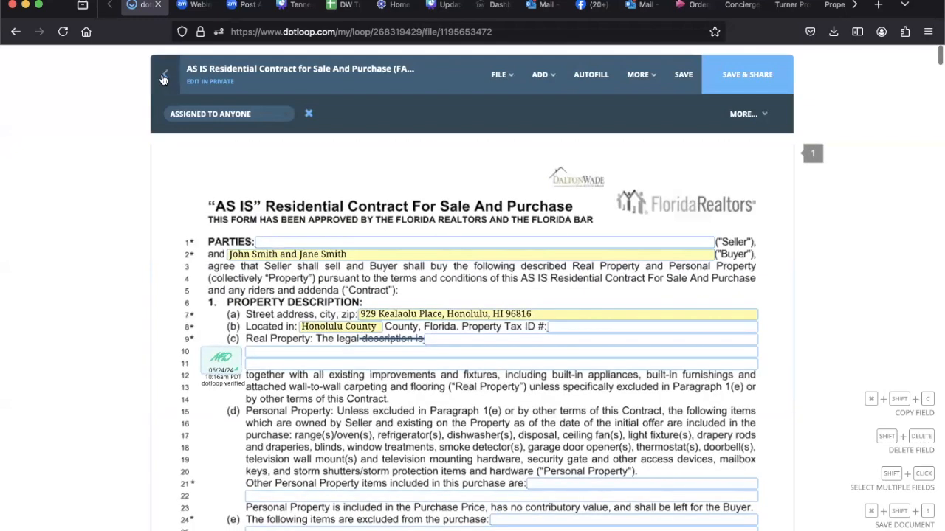
pyautogui.click(164, 78)
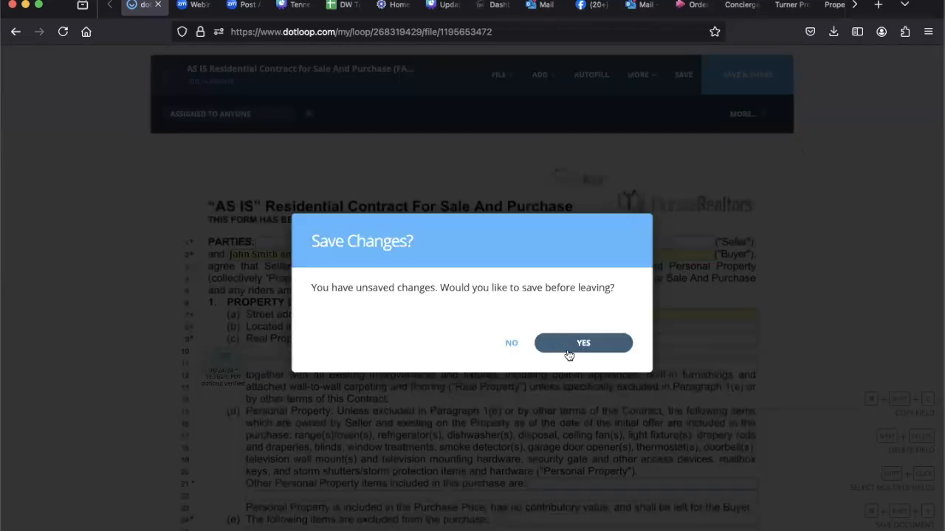
pyautogui.click(566, 342)
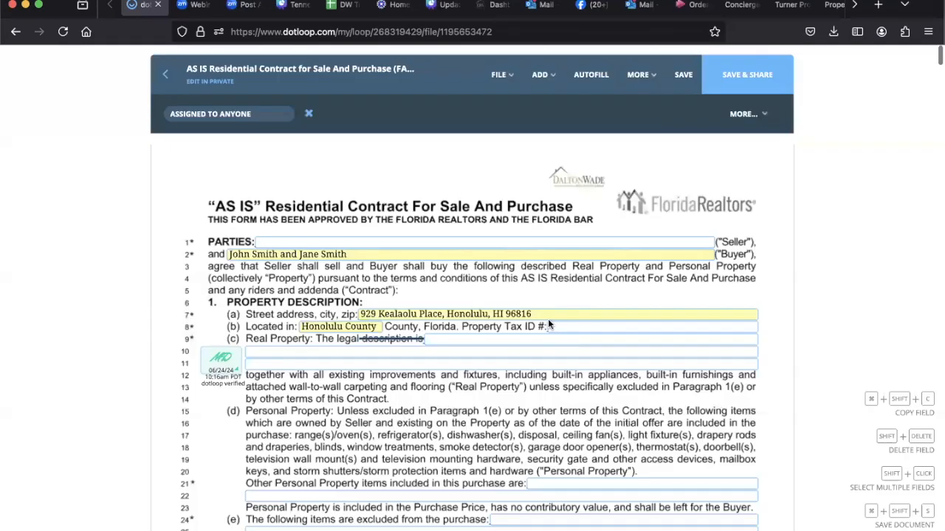
# Step: Leave the contract without saving its changes and decline to share it
pyautogui.click(164, 78)
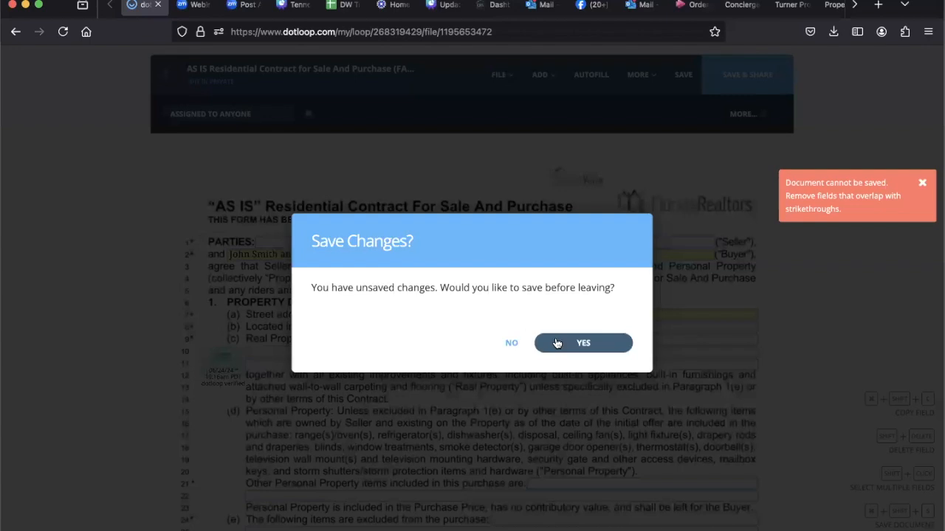
pyautogui.click(512, 346)
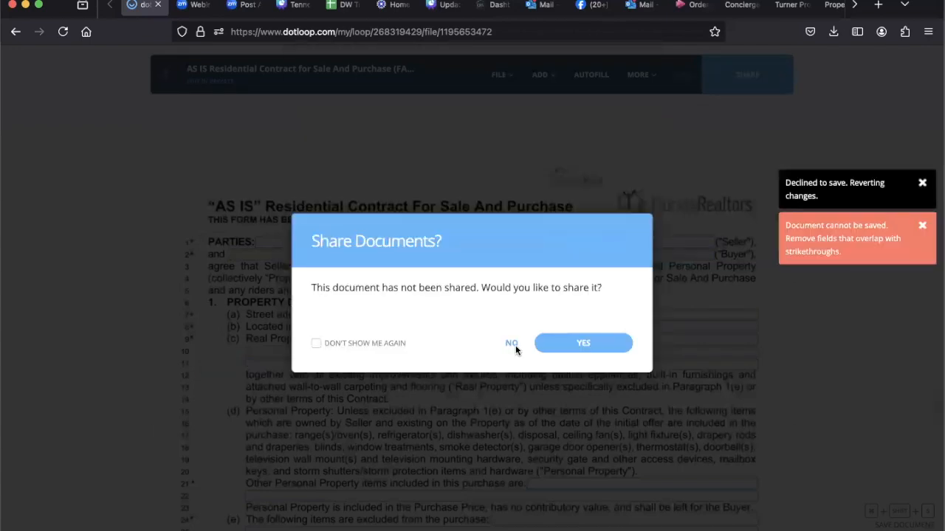
pyautogui.click(512, 344)
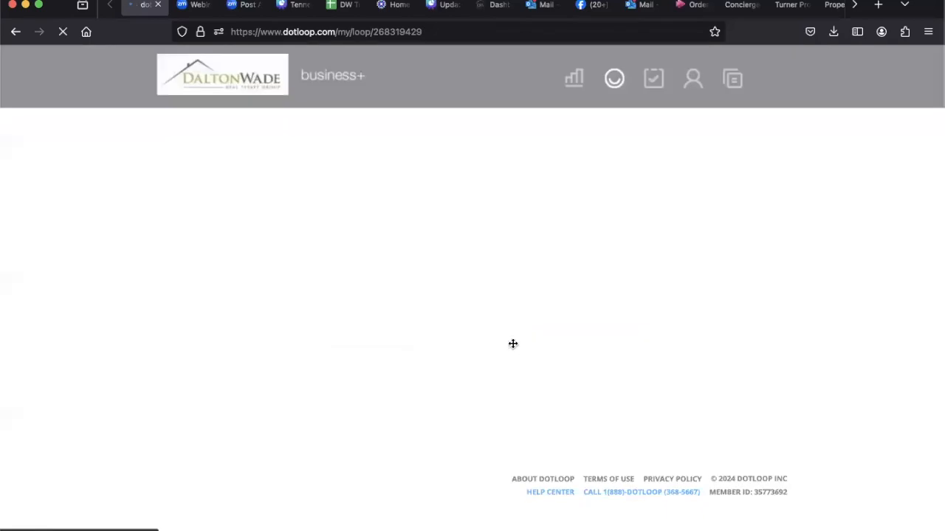
# Step: Examine the loop's document list, including the tag field of the DW FL ABA Disclosure Statement (Buyer) and the document notes
pyautogui.scroll(-2, 512, 344)
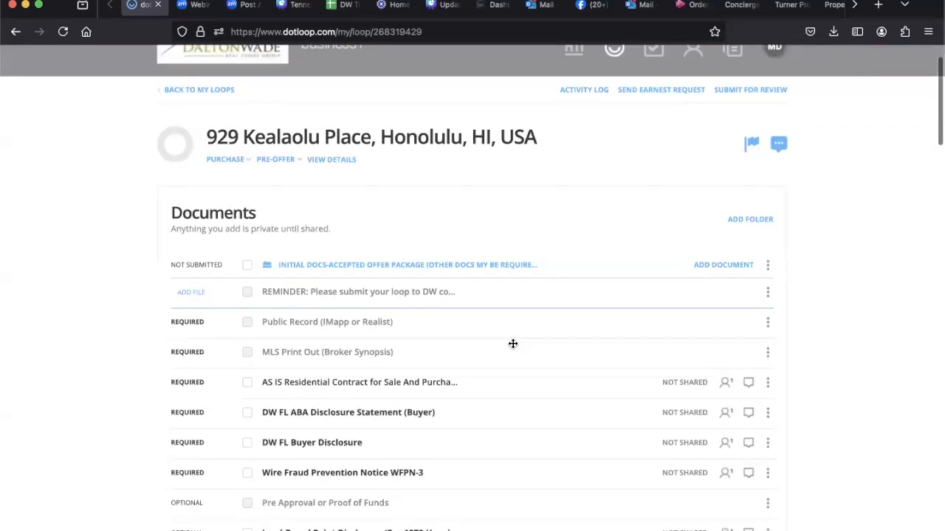
pyautogui.scroll(-3, 512, 344)
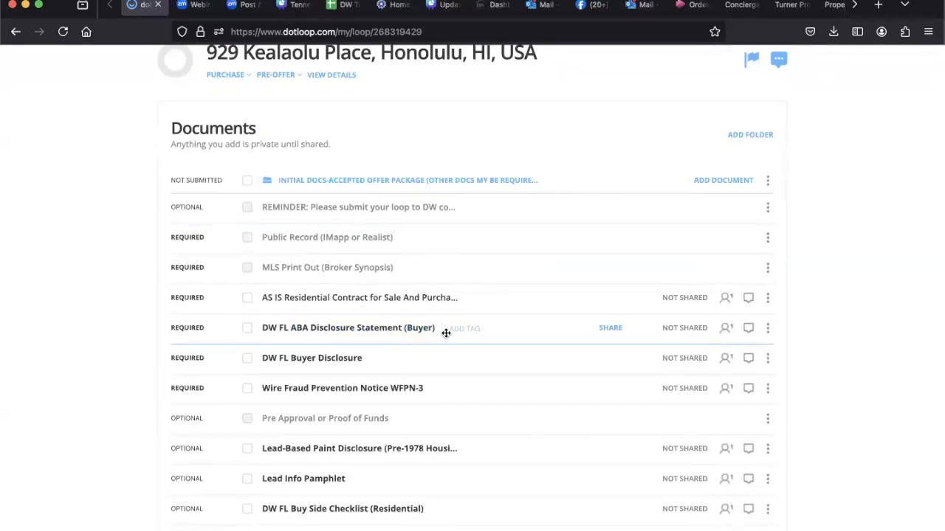
pyautogui.click(468, 331)
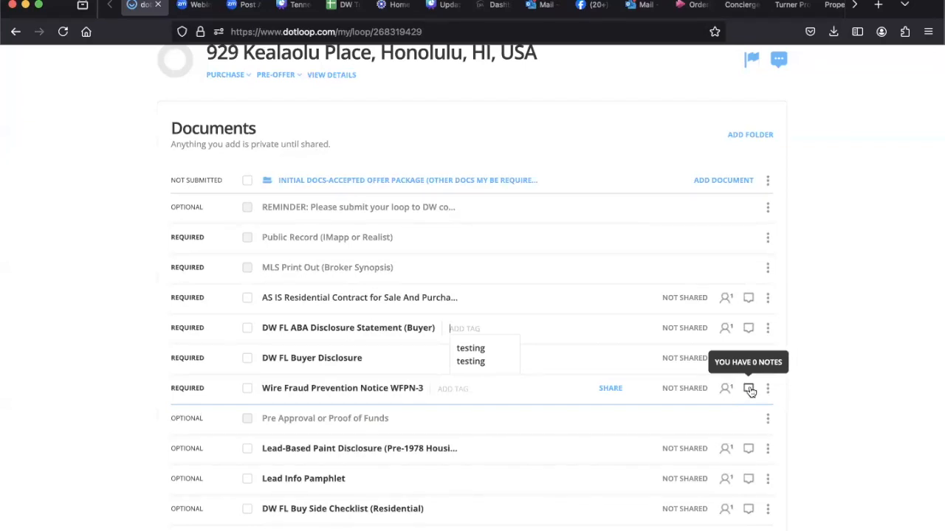
pyautogui.scroll(4, 306, 304)
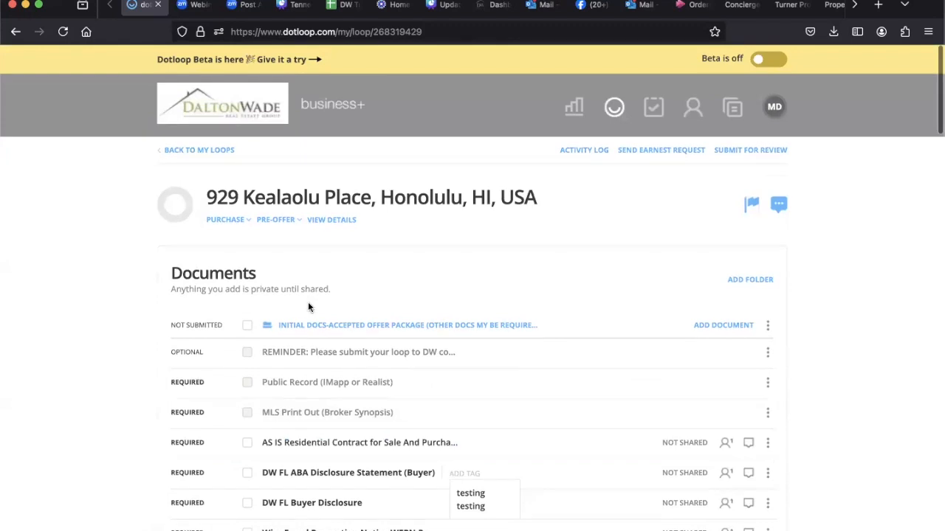
# Step: Add a new folder to the loop's documents, keeping the default name, and review its ways of adding files
pyautogui.click(754, 285)
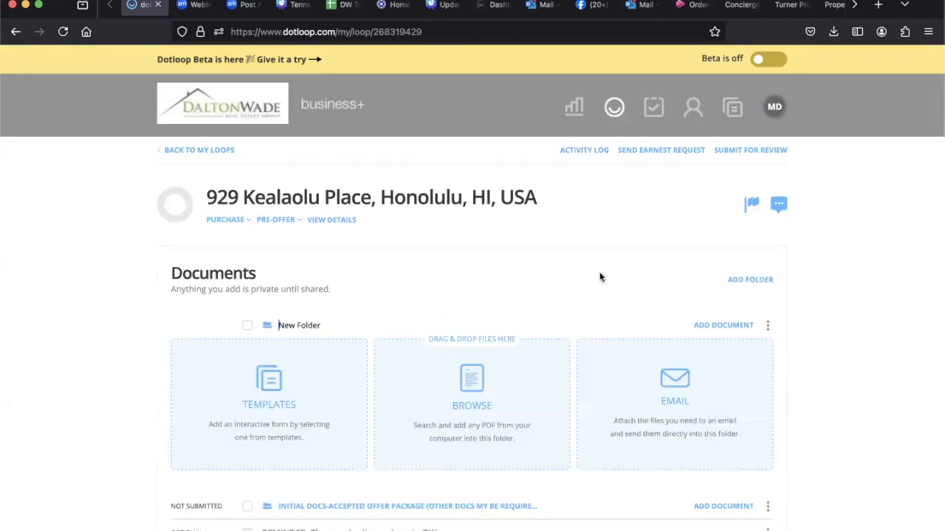
pyautogui.scroll(-2, 599, 278)
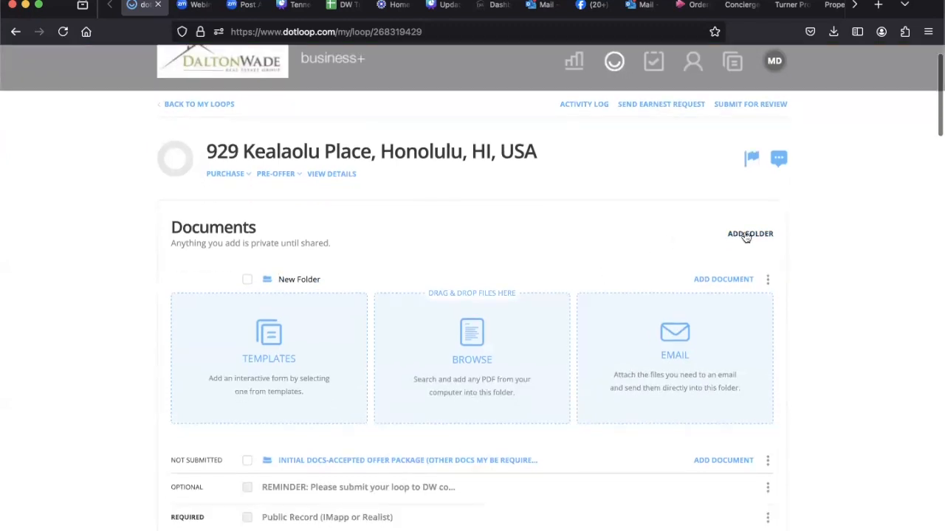
pyautogui.scroll(-2, 686, 249)
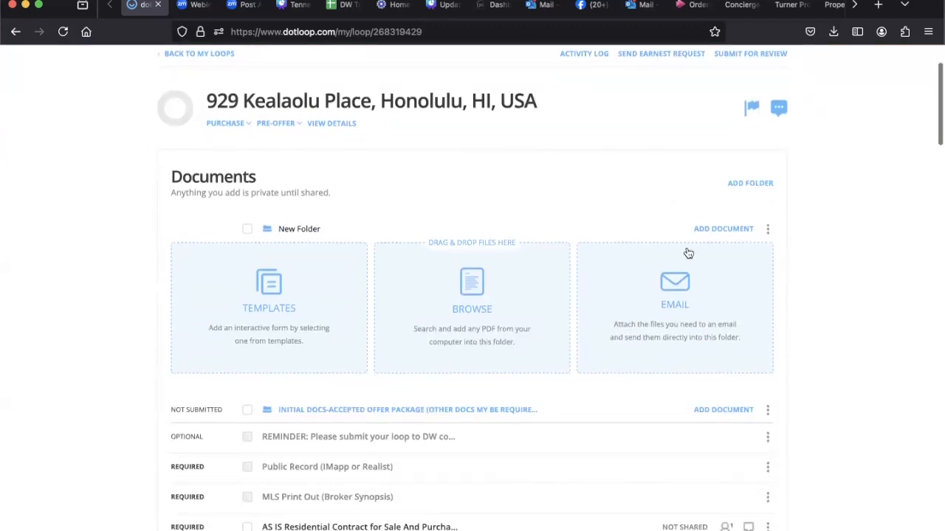
pyautogui.scroll(-1, 688, 253)
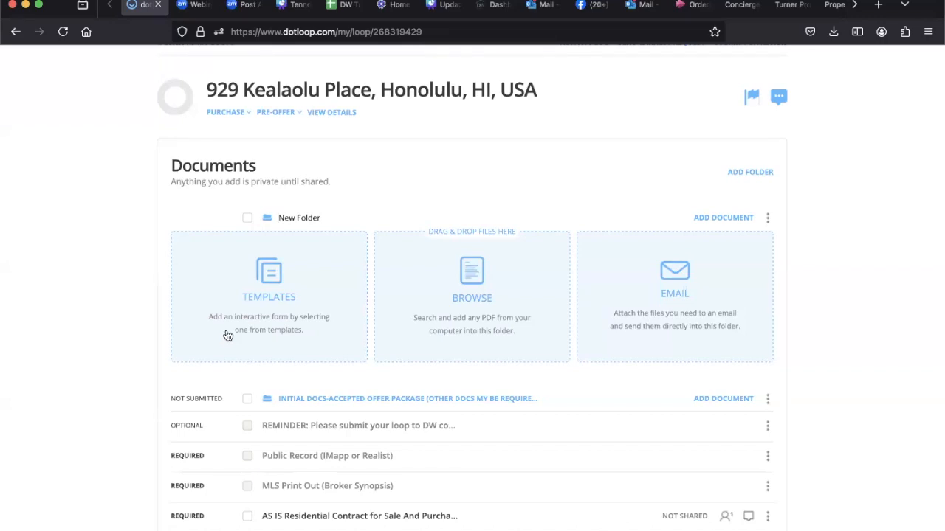
# Step: Copy the Energy Efficiency Brochure, ABA Buyer disclosure, Florida company license, Milestone Inspections disclosure and Rental Escrow Deposit Receipt from DW FL Forms into the new folder
pyautogui.click(269, 274)
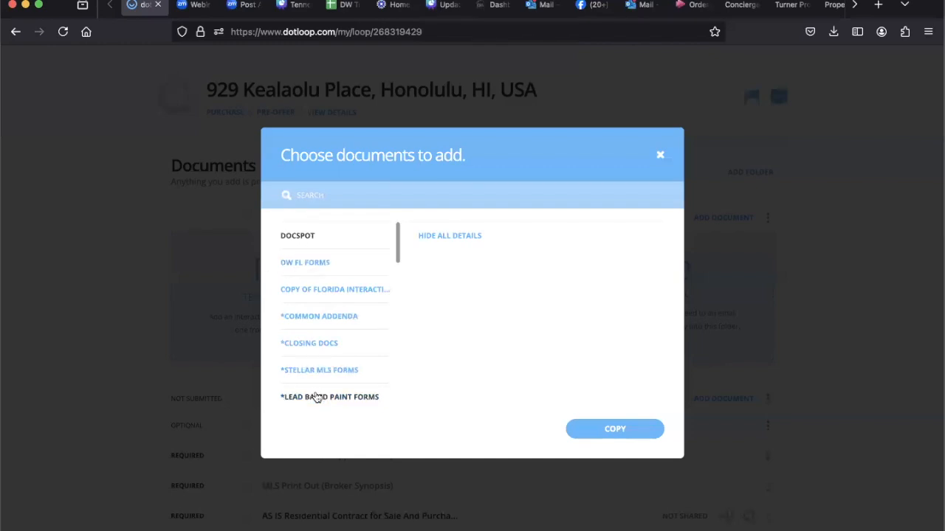
pyautogui.click(303, 267)
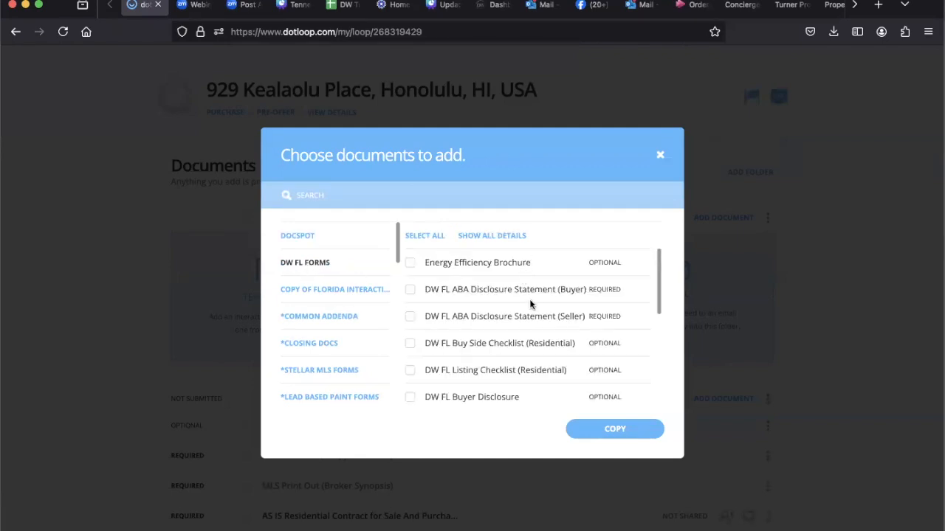
pyautogui.scroll(-3, 530, 304)
pyautogui.scroll(-3, 531, 302)
pyautogui.click(413, 342)
pyautogui.click(410, 313)
pyautogui.click(410, 259)
pyautogui.scroll(5, 452, 296)
pyautogui.click(408, 290)
pyautogui.click(410, 264)
pyautogui.click(626, 432)
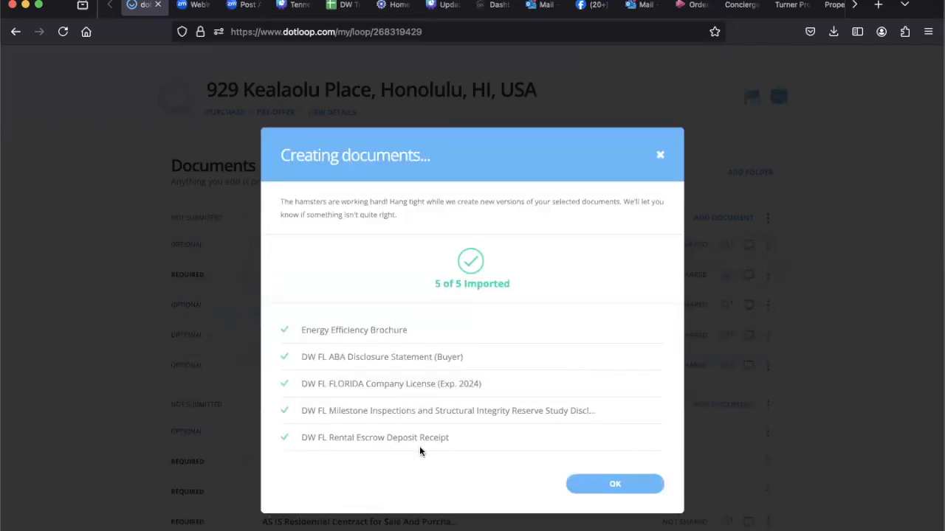
# Step: Finish the template import and upload Enrollment Form 2.pdf from the computer's Desktop into the new folder
pyautogui.click(613, 485)
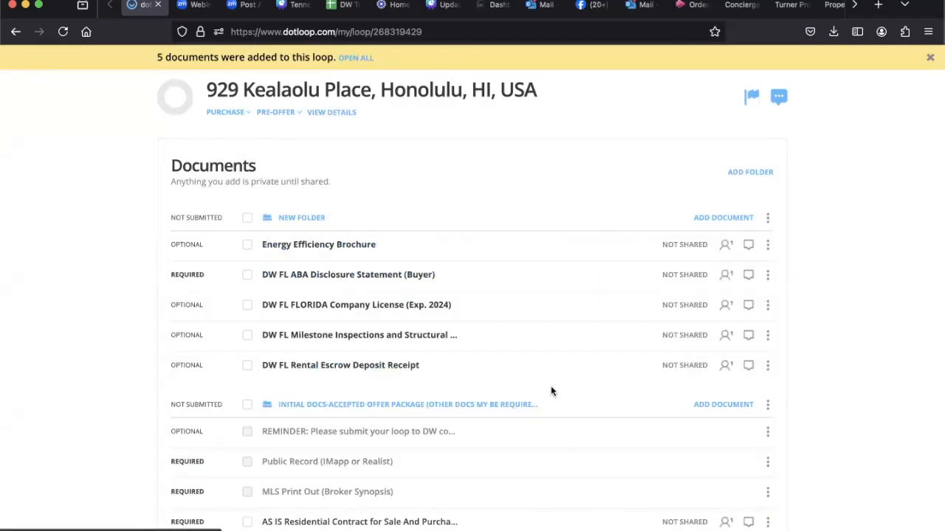
pyautogui.click(703, 218)
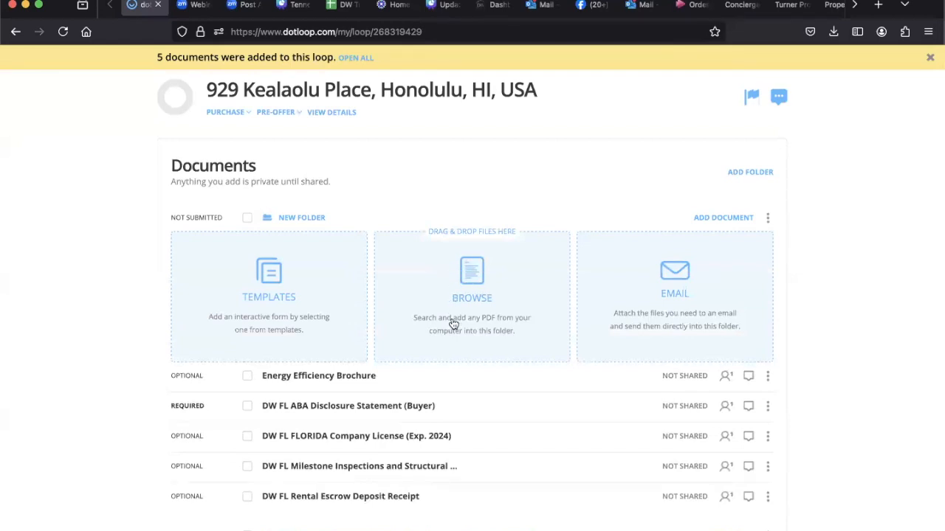
pyautogui.click(529, 337)
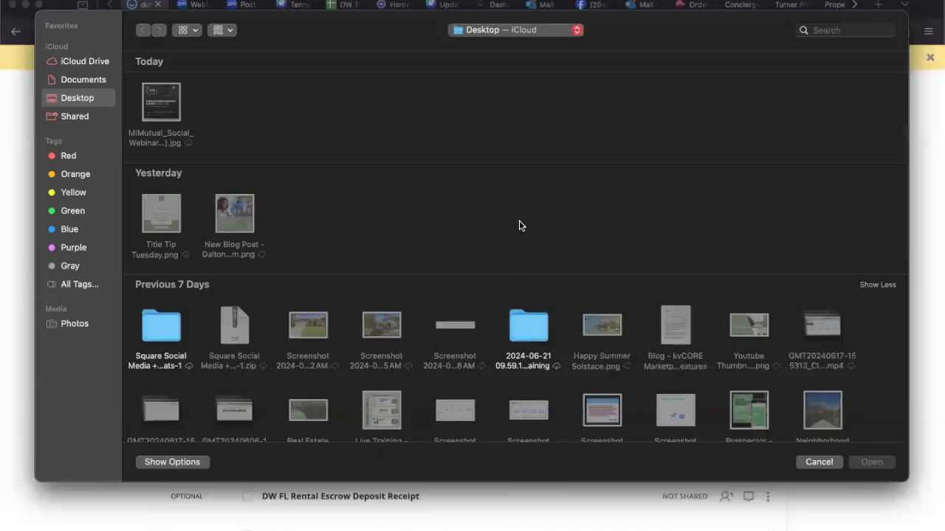
pyautogui.scroll(-5, 519, 225)
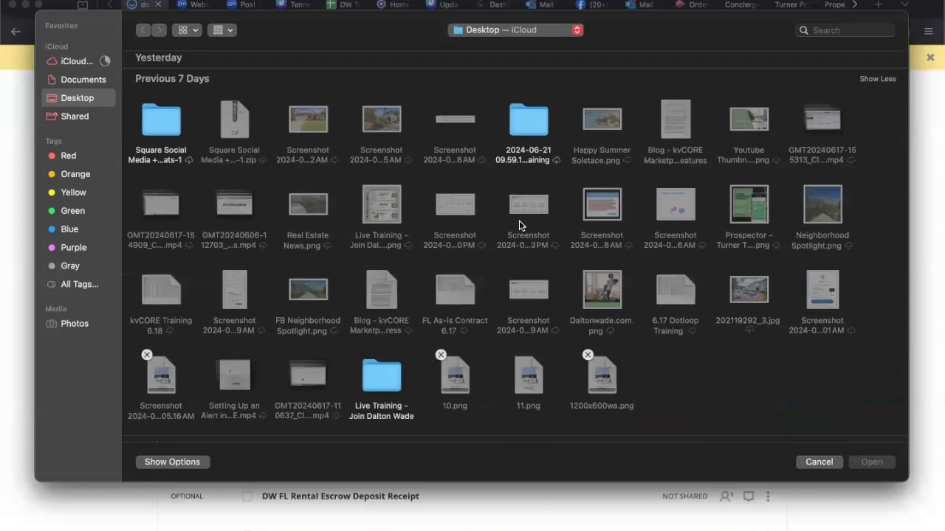
pyautogui.scroll(-3, 519, 222)
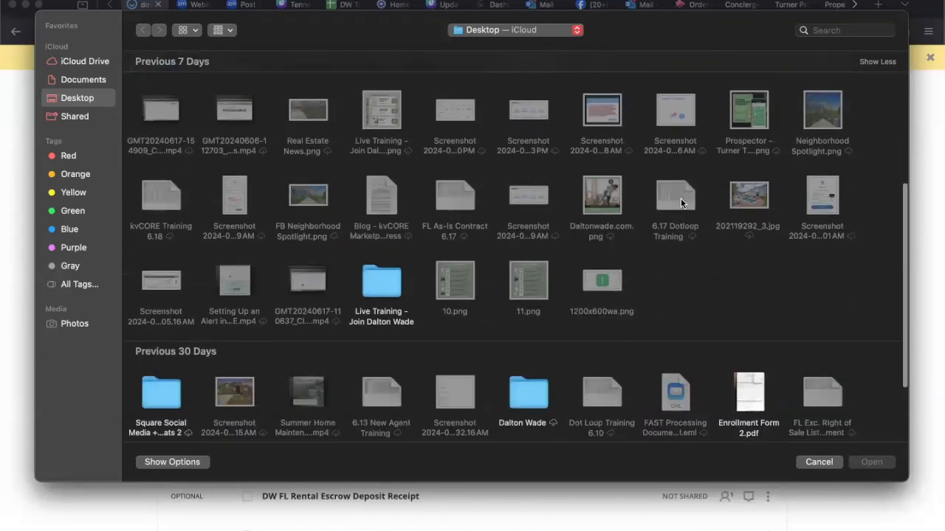
pyautogui.scroll(-4, 681, 197)
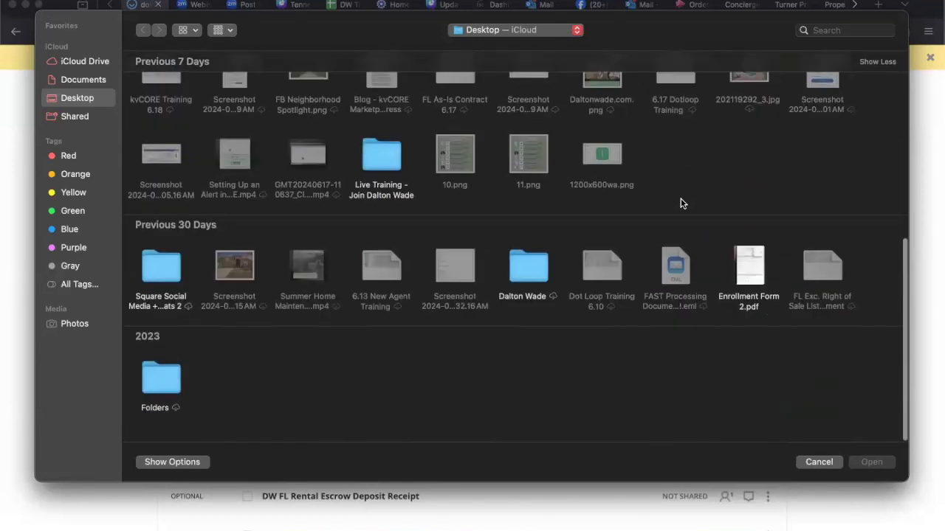
pyautogui.click(749, 269)
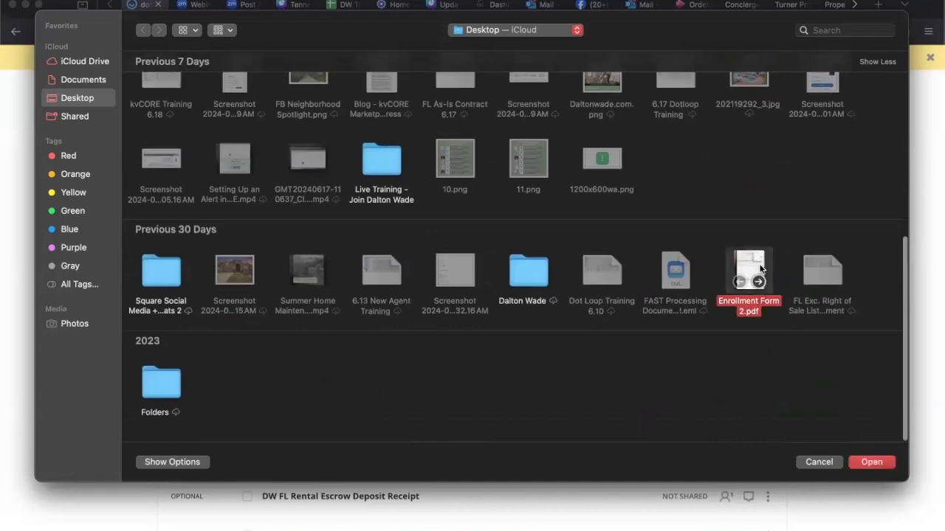
pyautogui.click(870, 462)
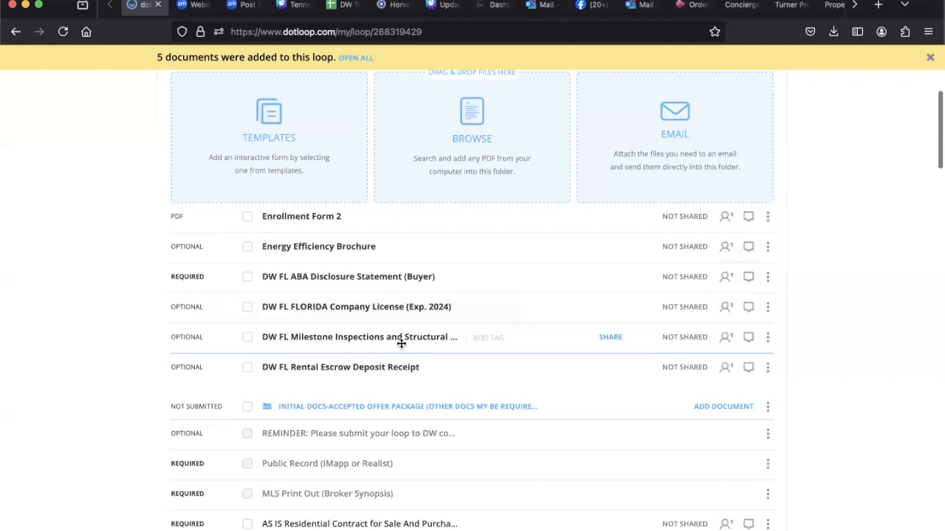
# Step: Move the Enrollment Form 2 document into the MLS Print Out (Broker Synopsis) placeholder of the initial docs folder
pyautogui.scroll(3, 397, 345)
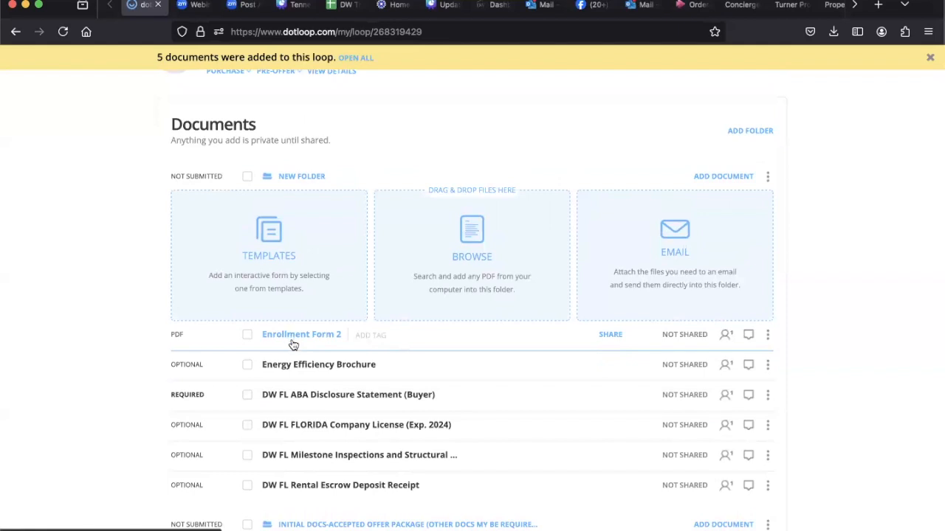
pyautogui.moveTo(293, 343); pyautogui.dragTo(292, 338)
pyautogui.scroll(-2, 292, 337)
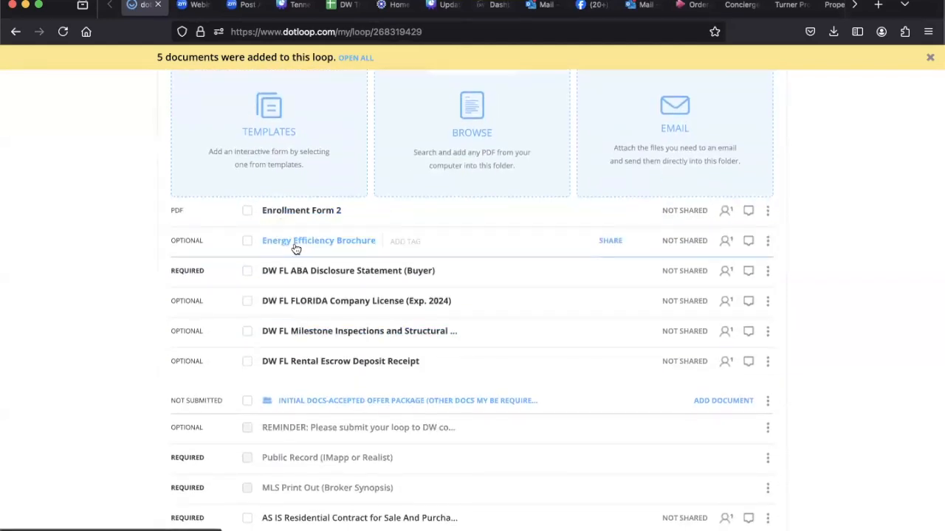
pyautogui.scroll(-2, 295, 249)
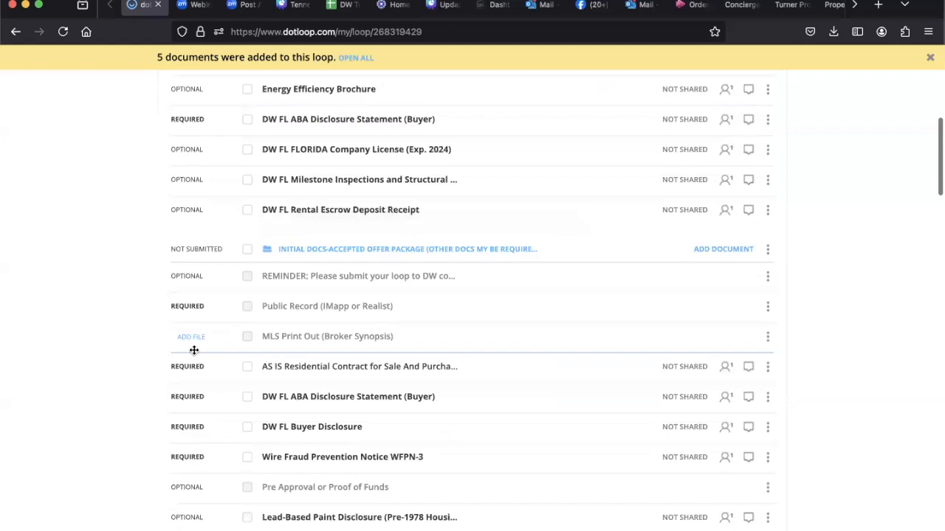
pyautogui.scroll(1, 390, 263)
pyautogui.scroll(2, 391, 263)
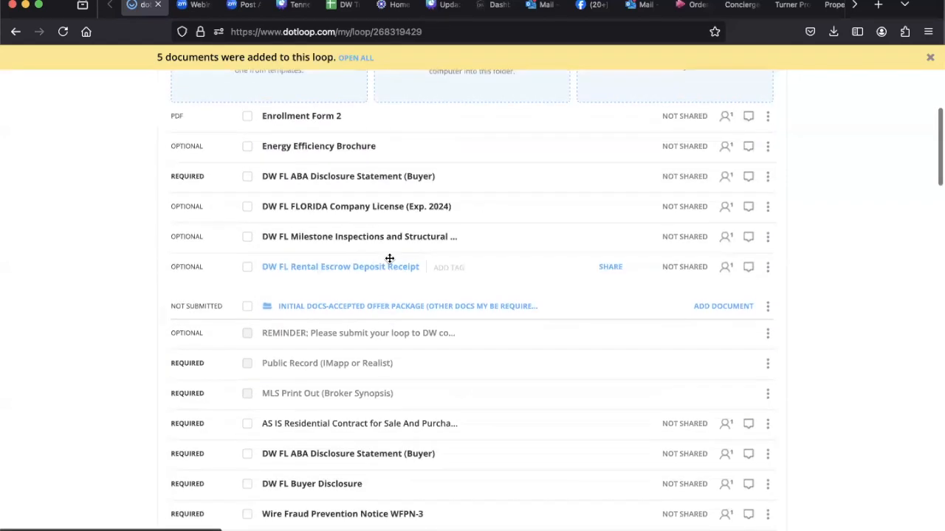
pyautogui.moveTo(291, 121); pyautogui.dragTo(306, 374)
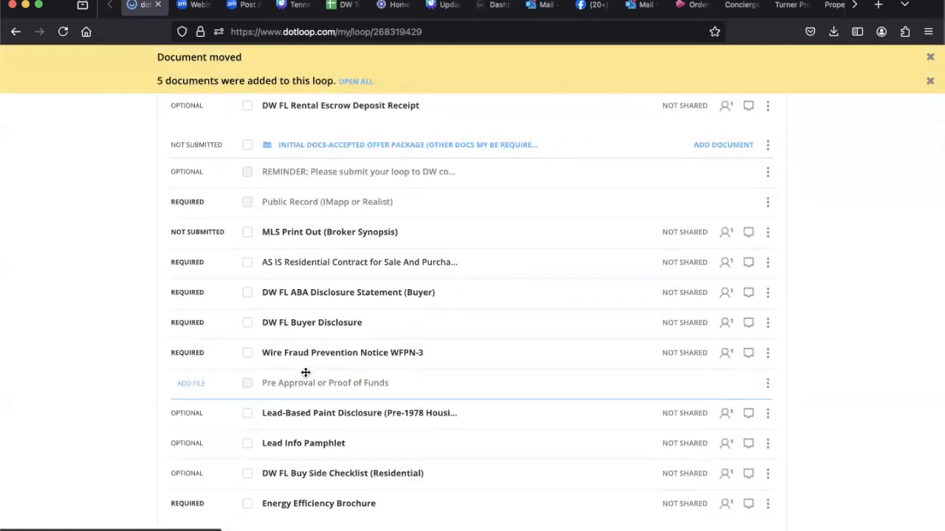
# Step: Examine the document names and submission statuses in the new folder and the initial docs folder
pyautogui.scroll(3, 306, 373)
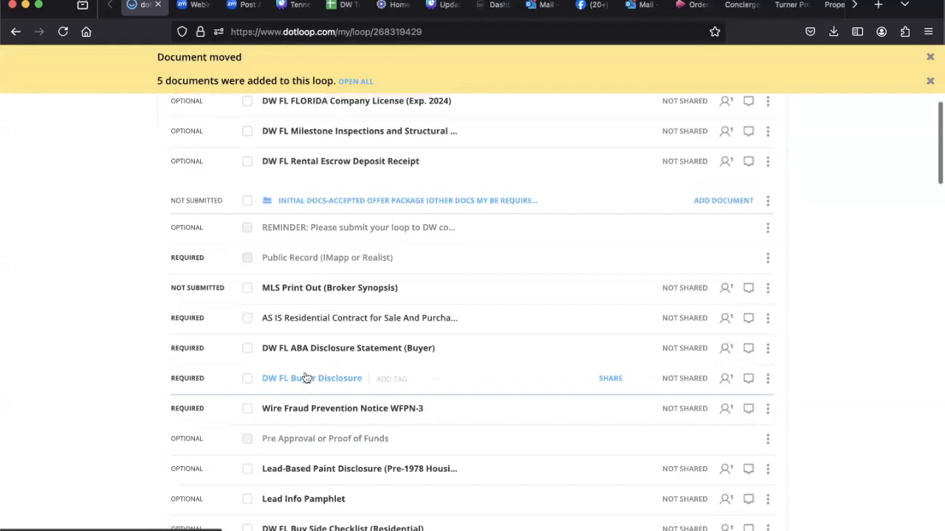
pyautogui.scroll(5, 306, 378)
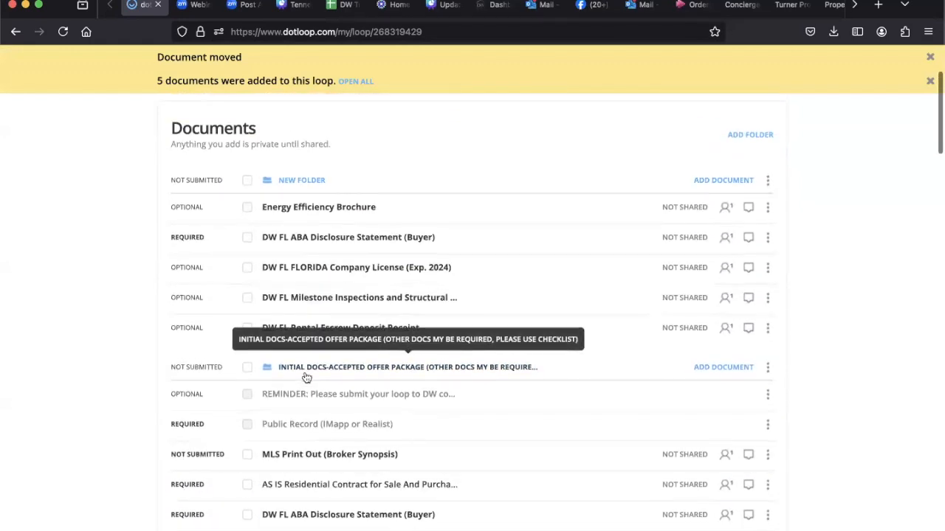
pyautogui.scroll(-6, 306, 376)
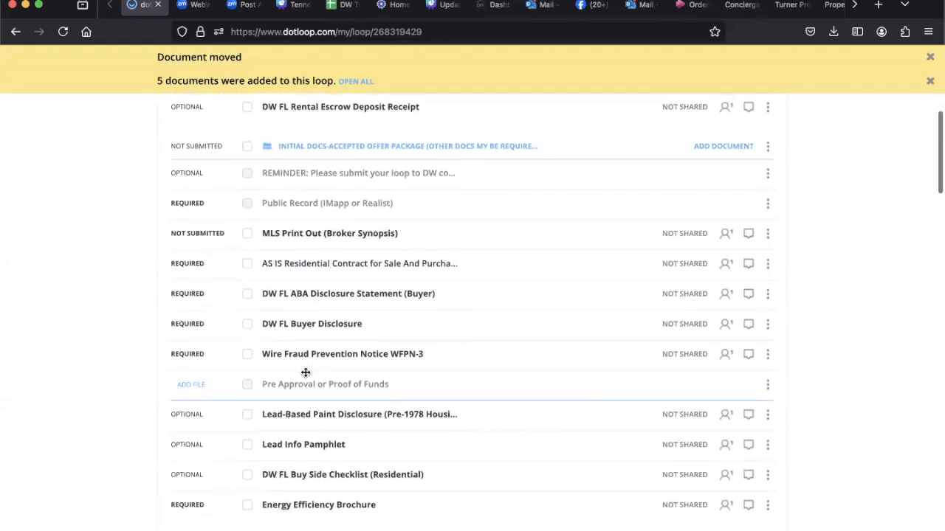
pyautogui.scroll(-1, 306, 372)
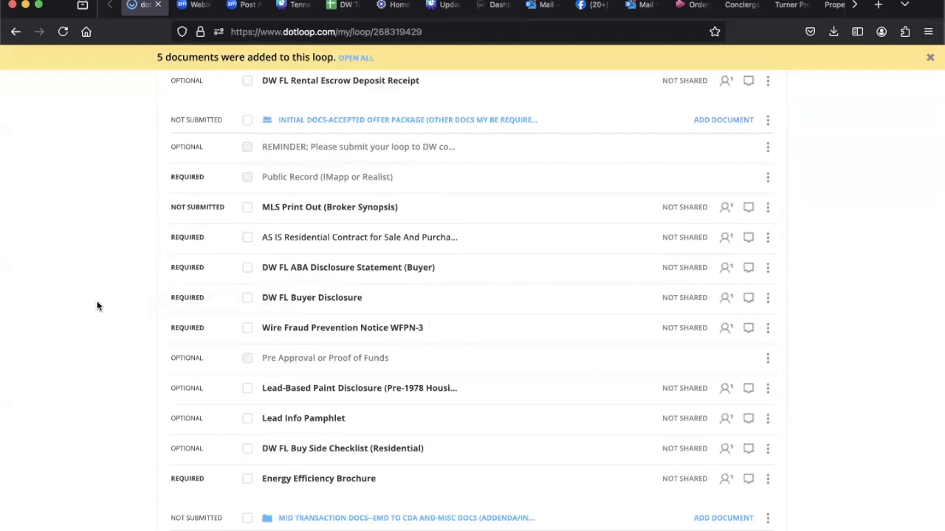
pyautogui.scroll(1, 199, 269)
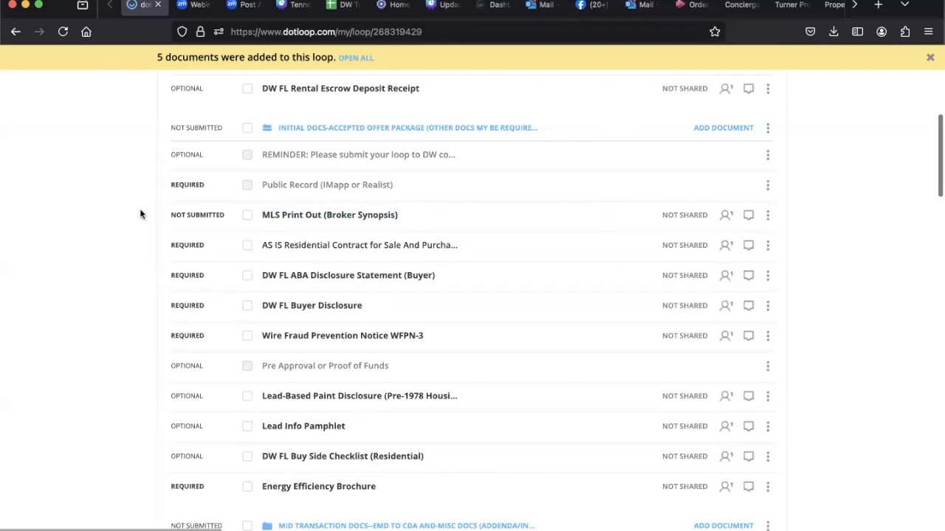
pyautogui.scroll(4, 139, 208)
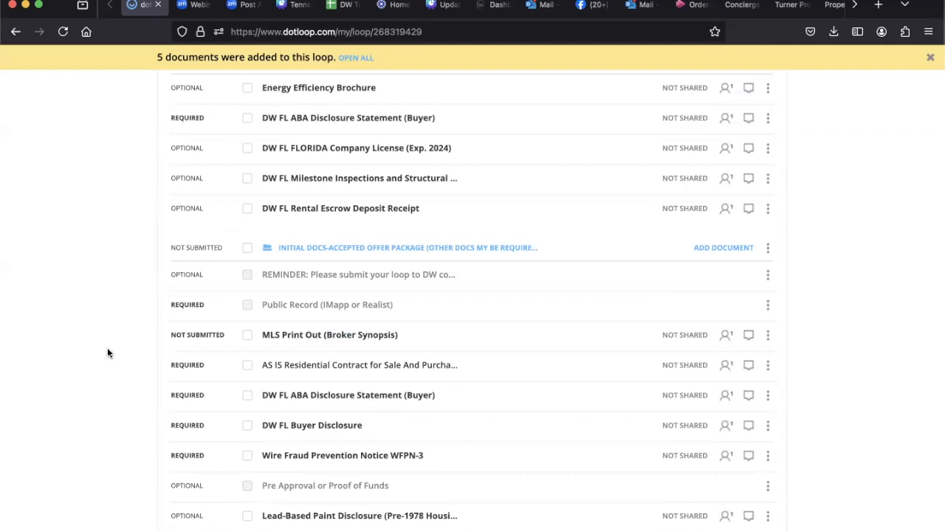
pyautogui.scroll(2, 107, 353)
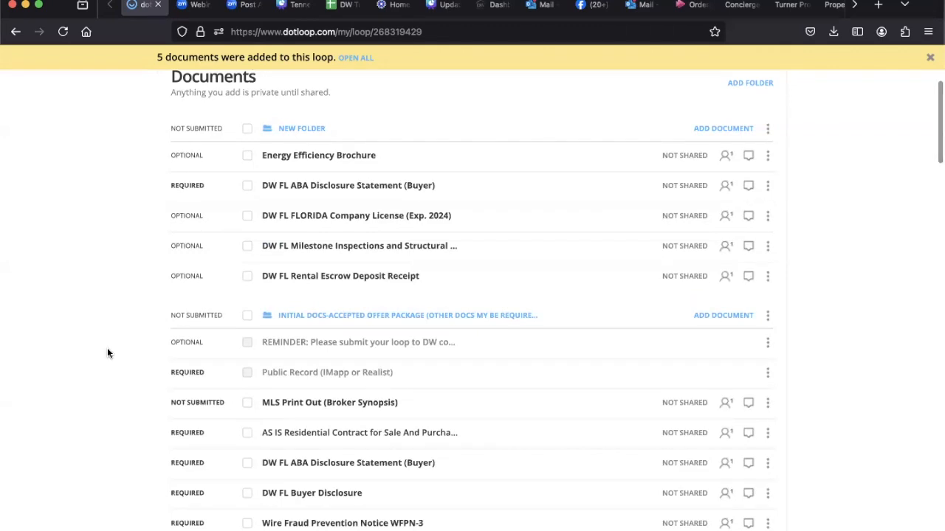
pyautogui.scroll(5, 107, 353)
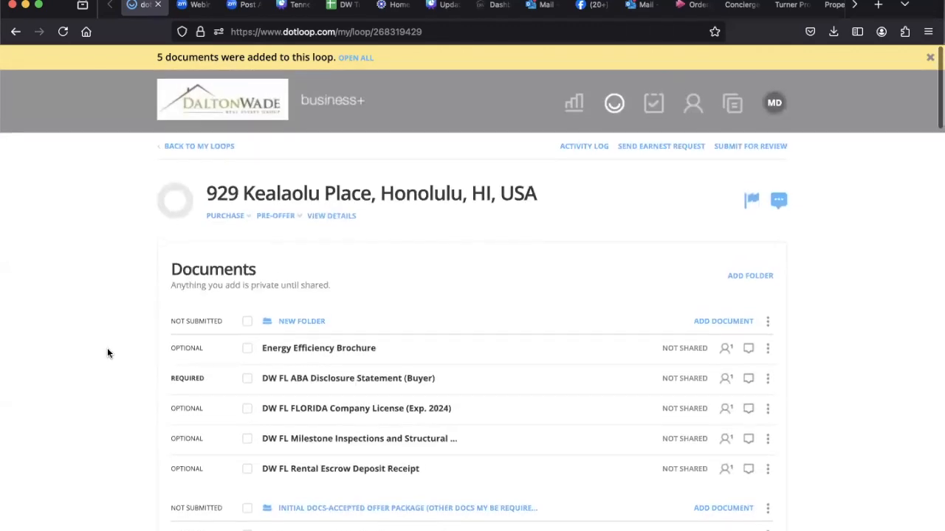
pyautogui.scroll(-1, 107, 353)
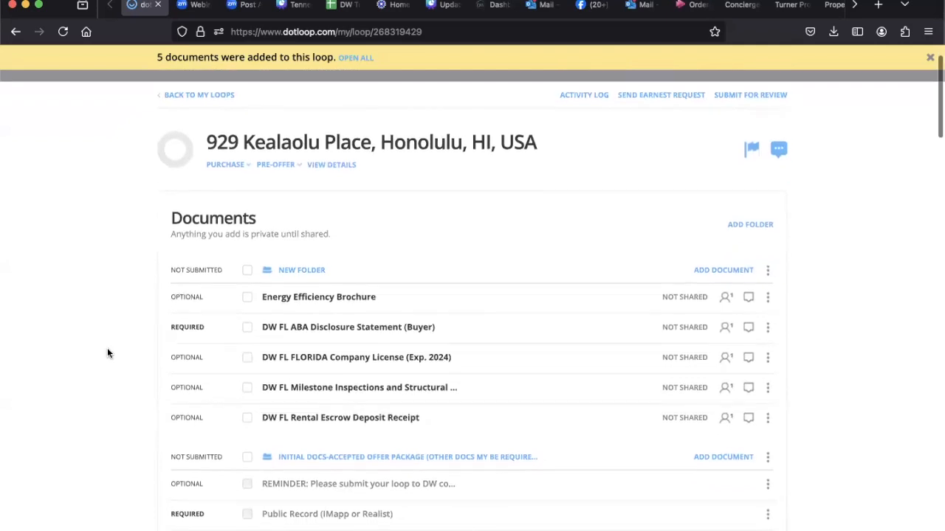
pyautogui.scroll(-20, 107, 353)
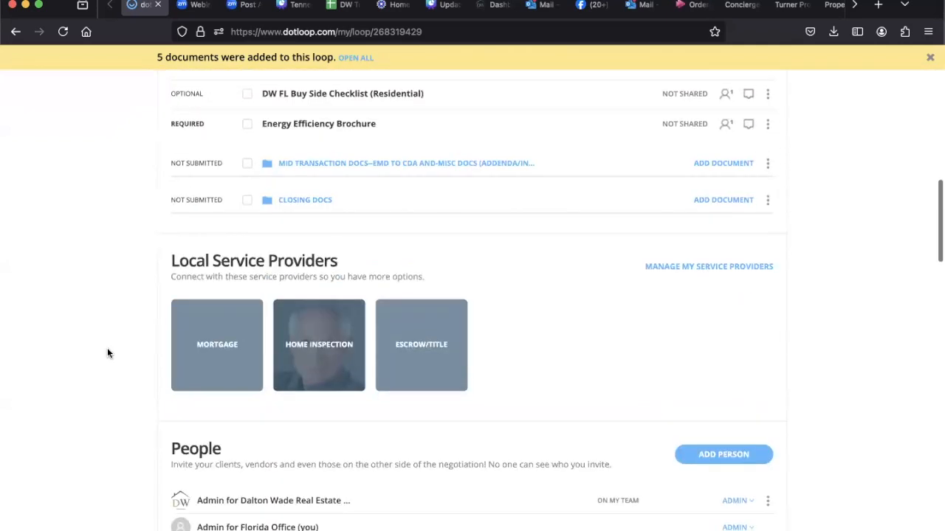
# Step: Collapse the initial docs folder and the new folder in the loop's documents
pyautogui.scroll(5, 107, 353)
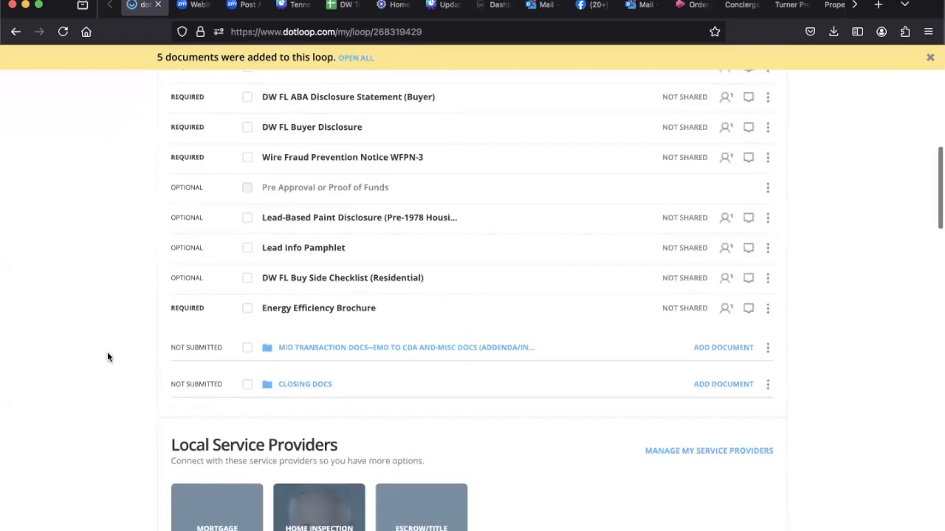
pyautogui.scroll(9, 377, 360)
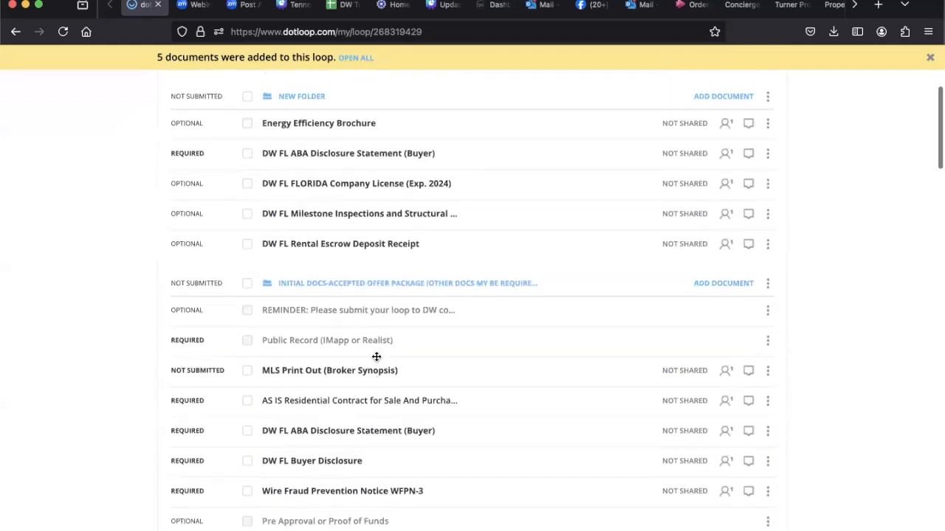
pyautogui.click(371, 287)
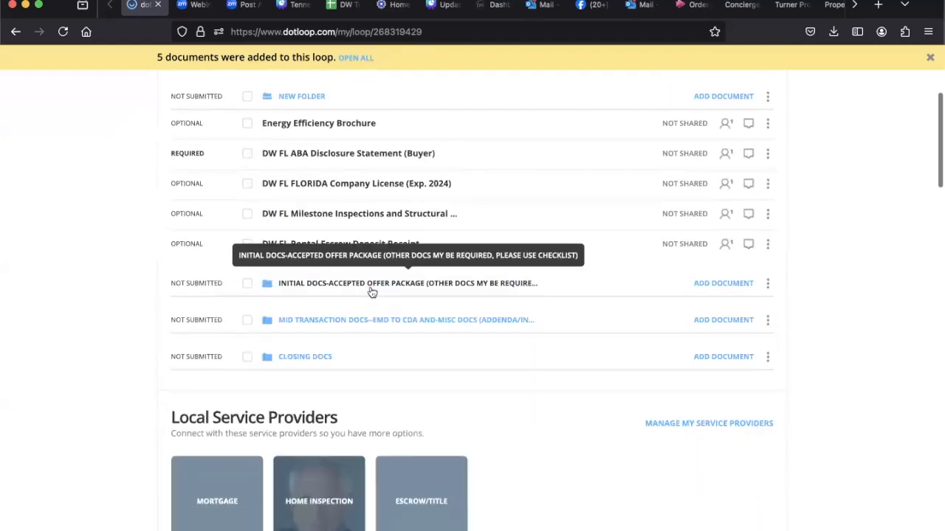
pyautogui.click(287, 96)
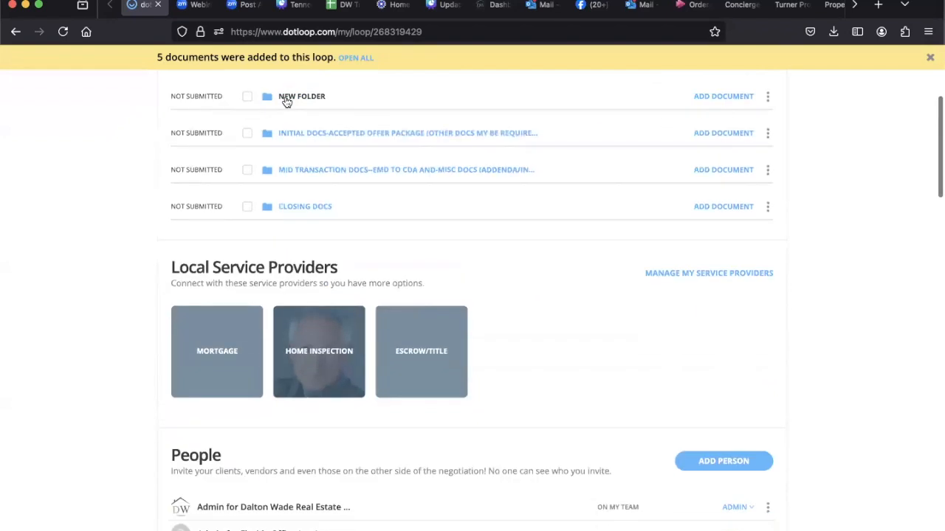
# Step: Examine the local service providers, people and tasks of the loop, collapsing and reopening the Buyer Agent Checklist
pyautogui.scroll(-2, 287, 101)
pyautogui.scroll(-5, 287, 102)
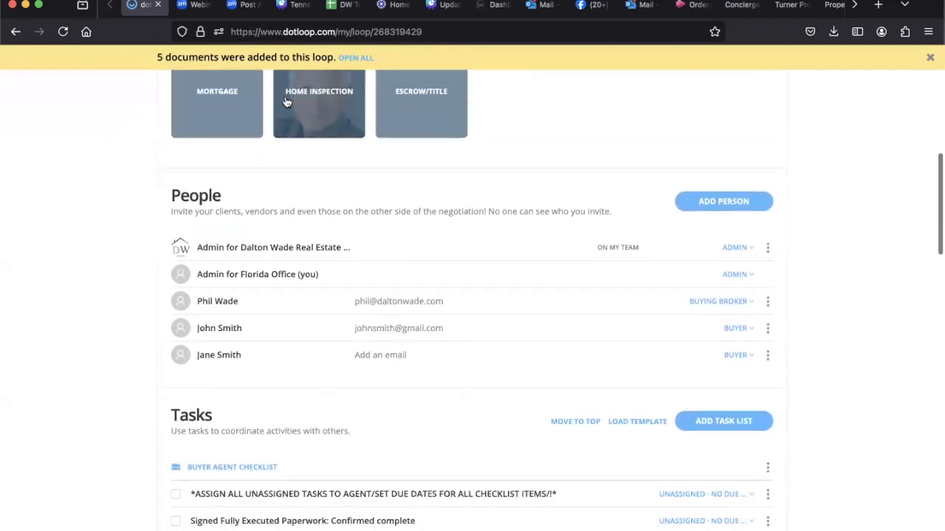
pyautogui.scroll(3, 287, 102)
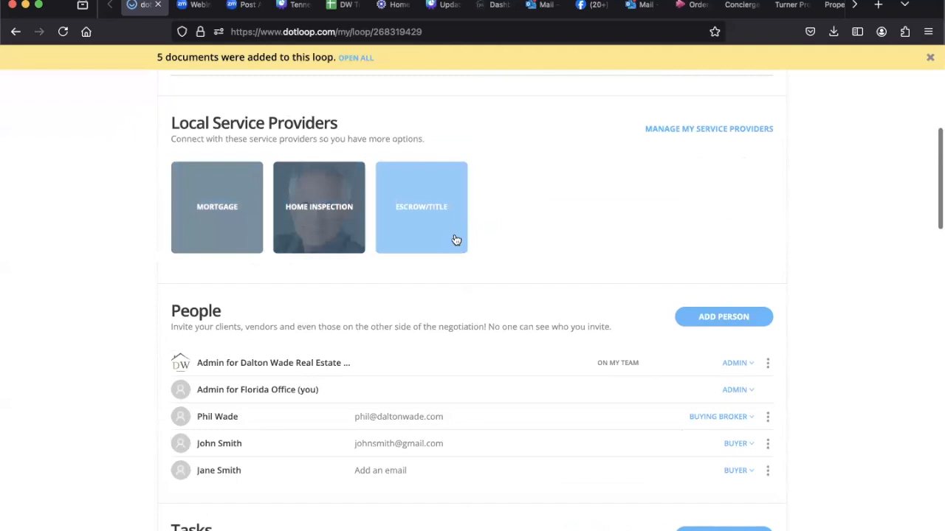
pyautogui.scroll(-3, 487, 241)
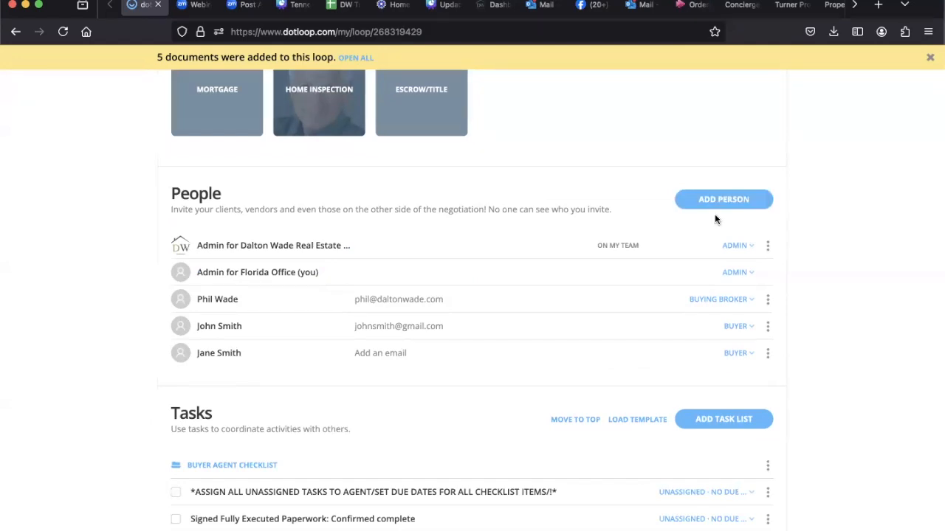
pyautogui.scroll(-5, 714, 215)
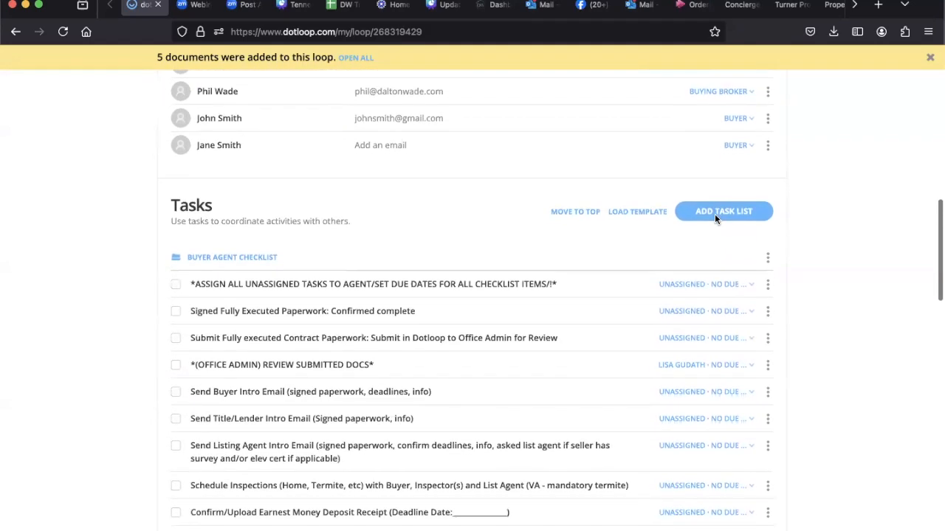
pyautogui.scroll(-1, 715, 219)
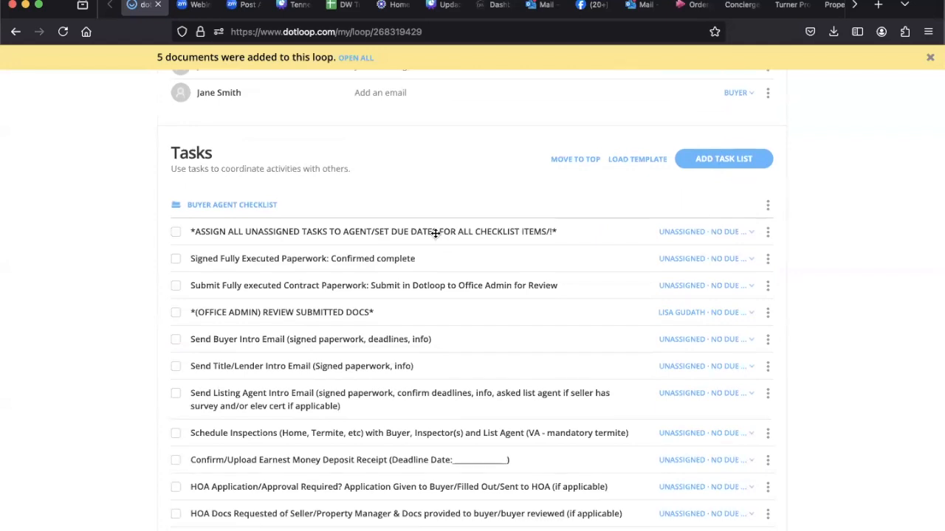
pyautogui.scroll(-1, 436, 234)
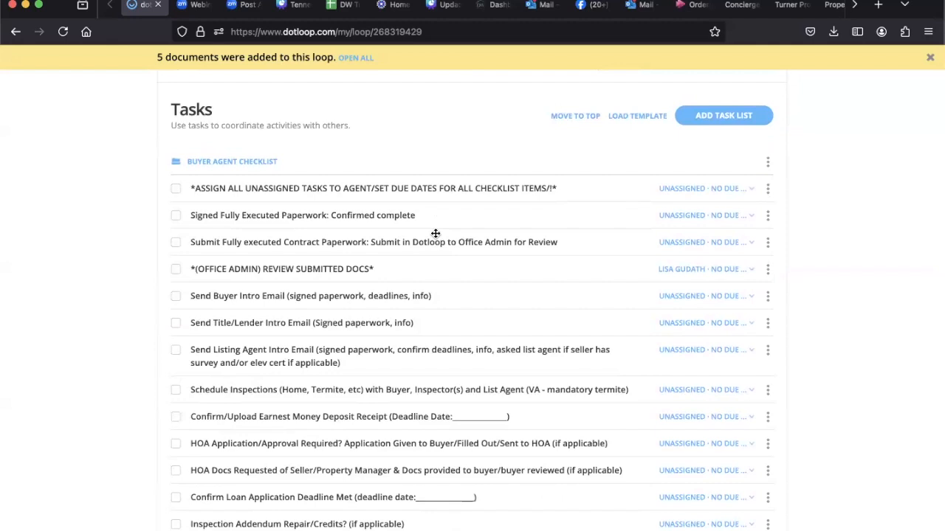
pyautogui.click(249, 162)
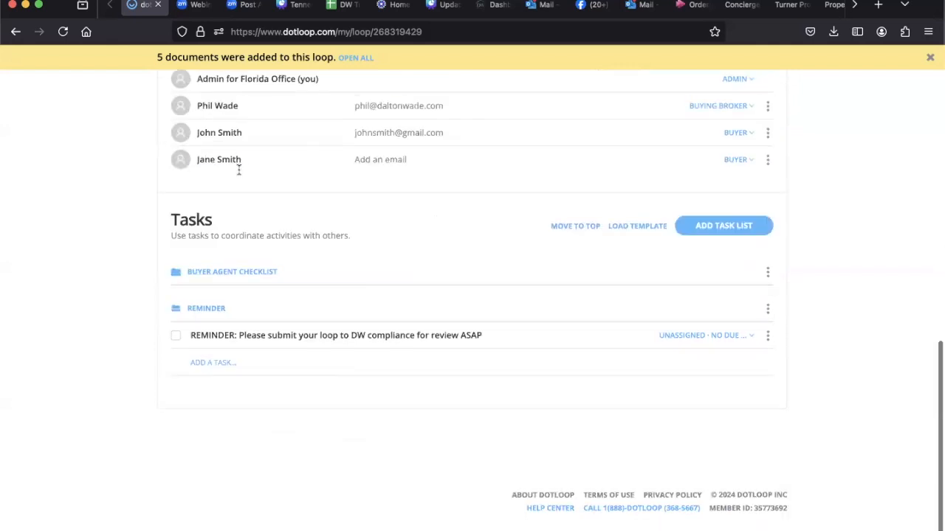
pyautogui.click(207, 273)
pyautogui.scroll(-3, 205, 272)
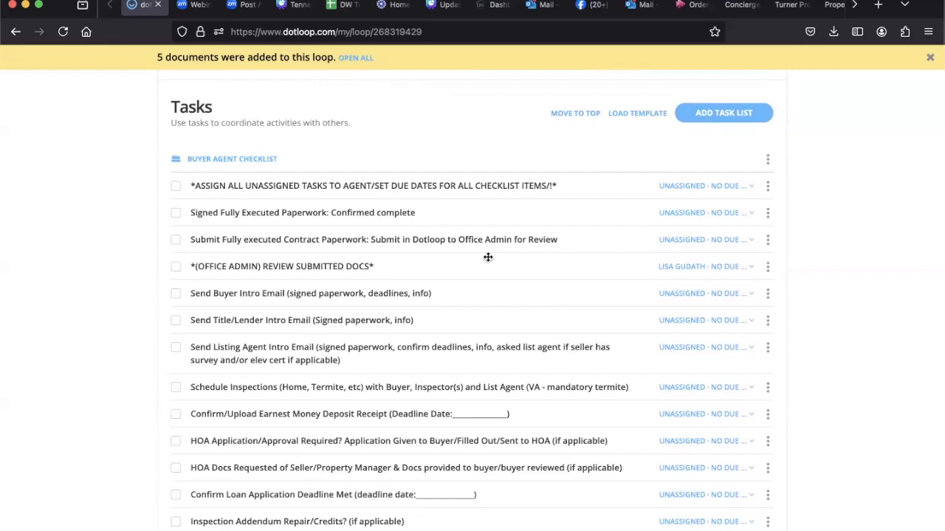
# Step: Mark the first two tasks of the Buyer Agent Checklist as complete and clear both marks again
pyautogui.click(178, 188)
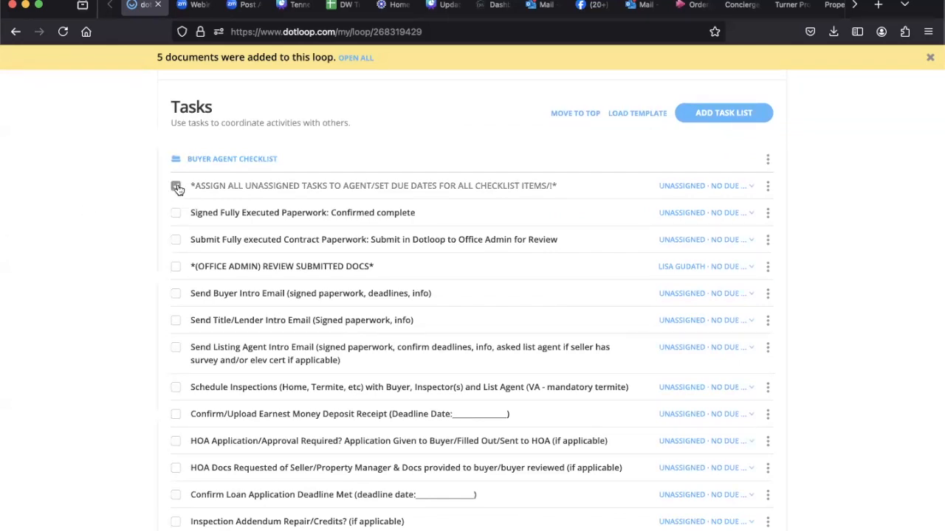
pyautogui.click(176, 215)
pyautogui.click(175, 215)
pyautogui.click(177, 189)
# Step: Set the due date of the checklist's assign-all-unassigned-tasks item to tomorrow and view its rename and delete options
pyautogui.click(685, 186)
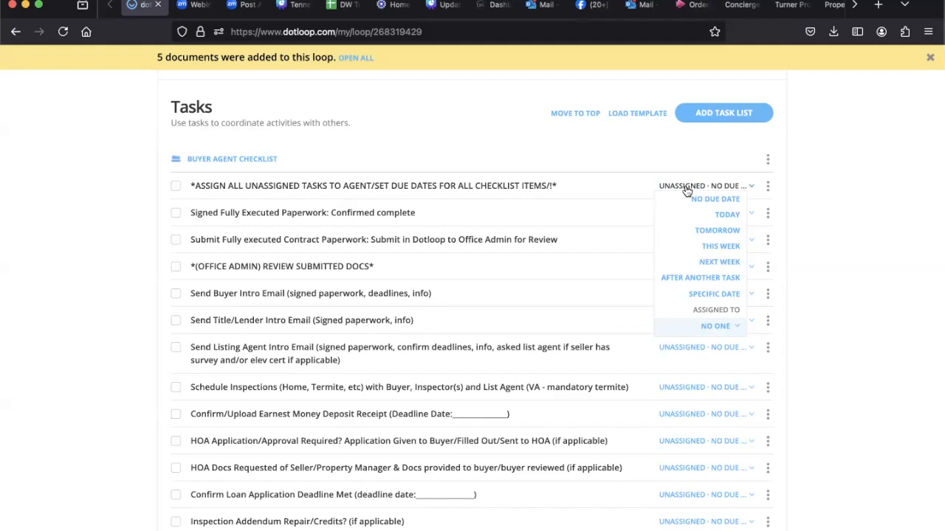
pyautogui.click(724, 230)
pyautogui.click(738, 186)
pyautogui.click(768, 189)
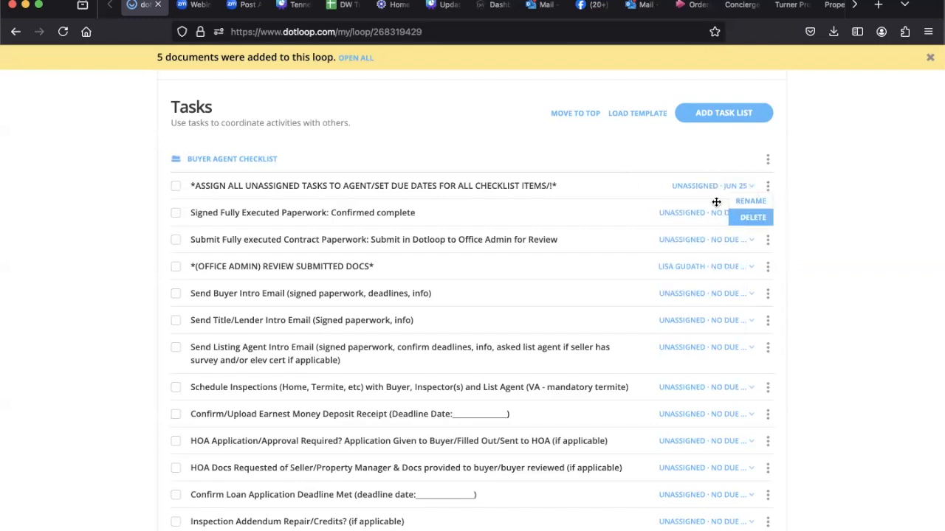
pyautogui.click(623, 186)
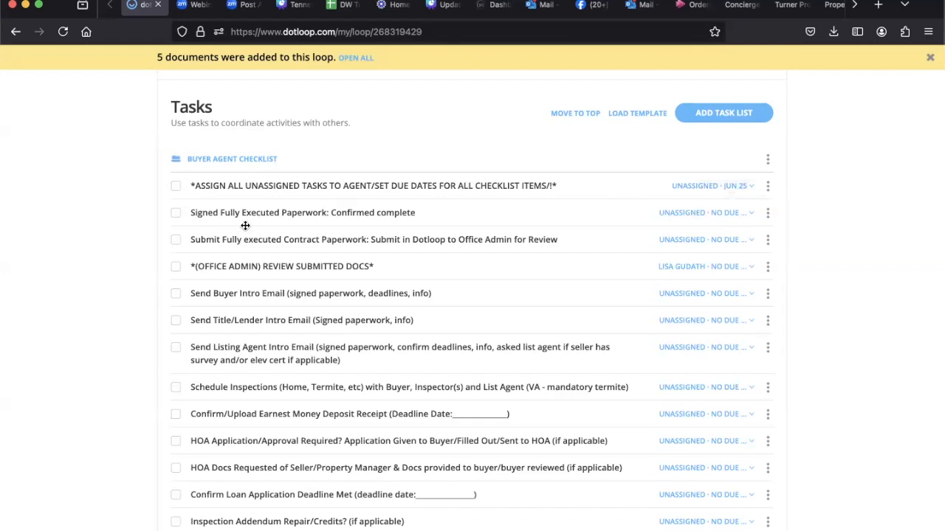
# Step: Examine the due-date and assignee options of the Signed Fully Executed Paperwork task
pyautogui.click(750, 265)
pyautogui.click(743, 213)
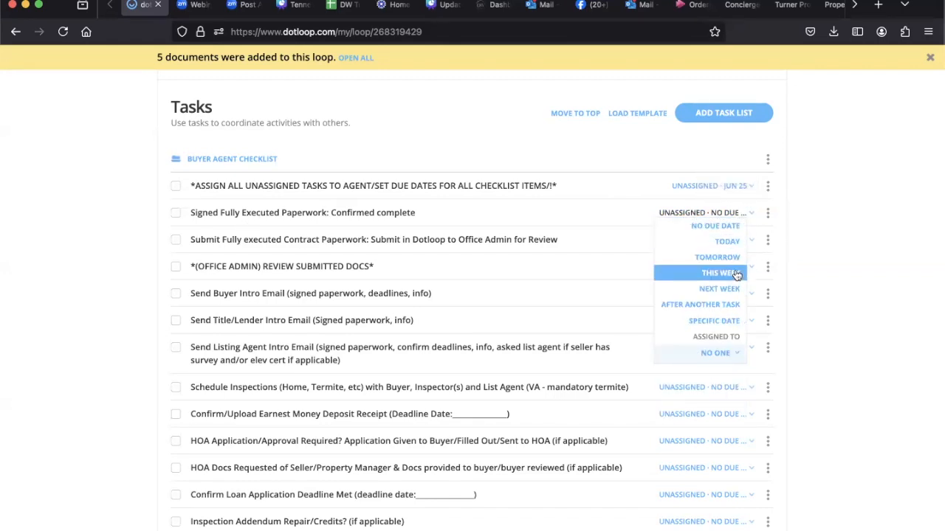
pyautogui.click(626, 229)
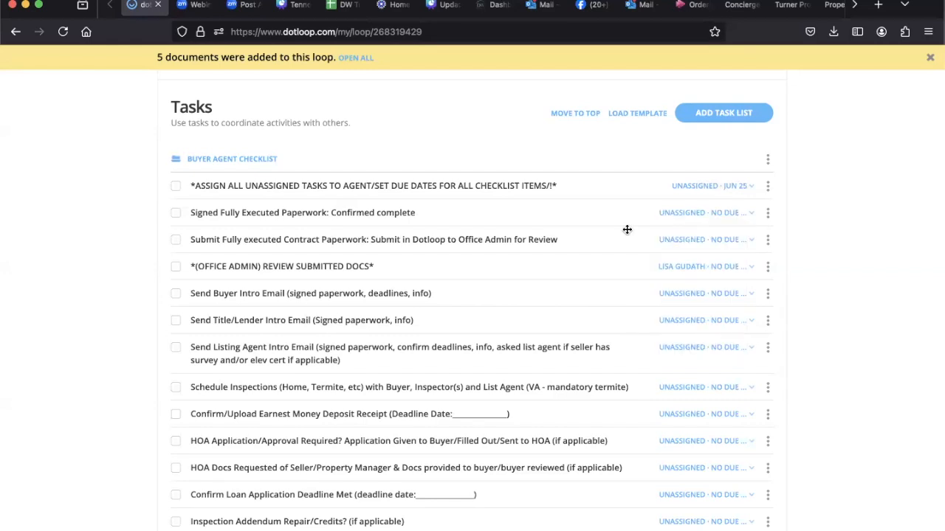
# Step: Examine the remaining Buyer Agent Checklist tasks and the Reminder list, collapsing and reopening the Reminder list
pyautogui.scroll(-3, 601, 290)
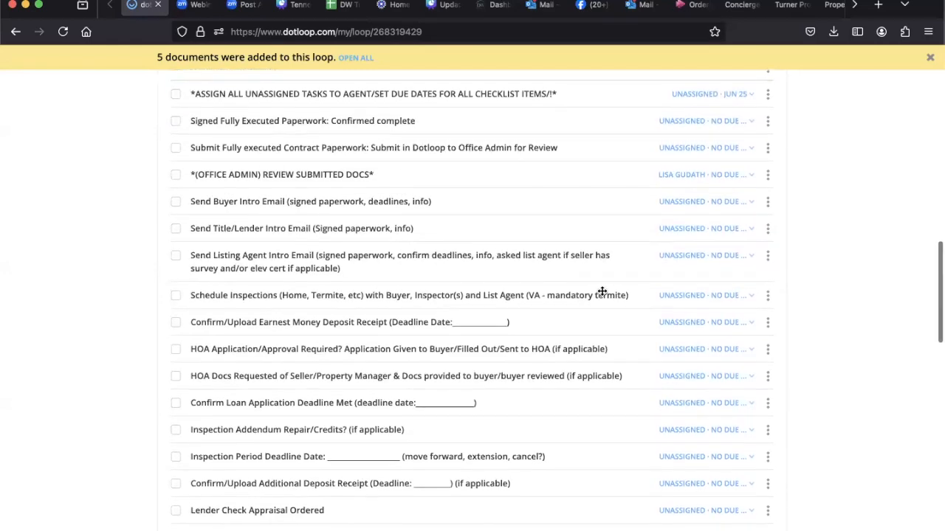
pyautogui.scroll(-3, 602, 291)
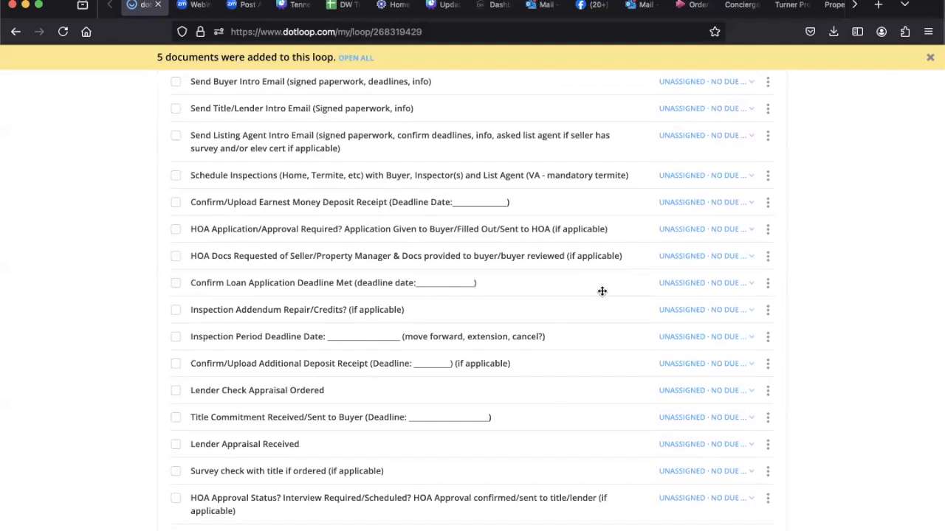
pyautogui.scroll(-5, 603, 290)
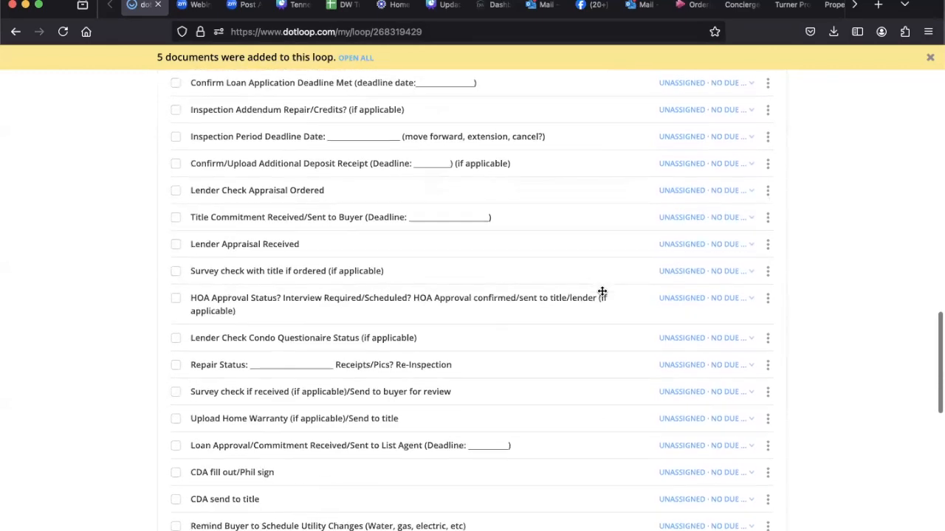
pyautogui.scroll(-5, 602, 291)
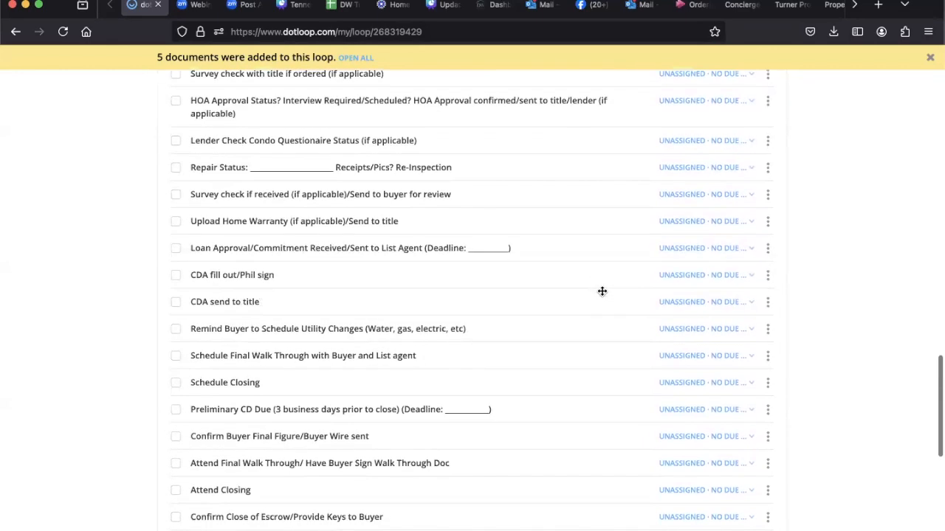
pyautogui.scroll(-4, 602, 291)
pyautogui.scroll(-2, 602, 292)
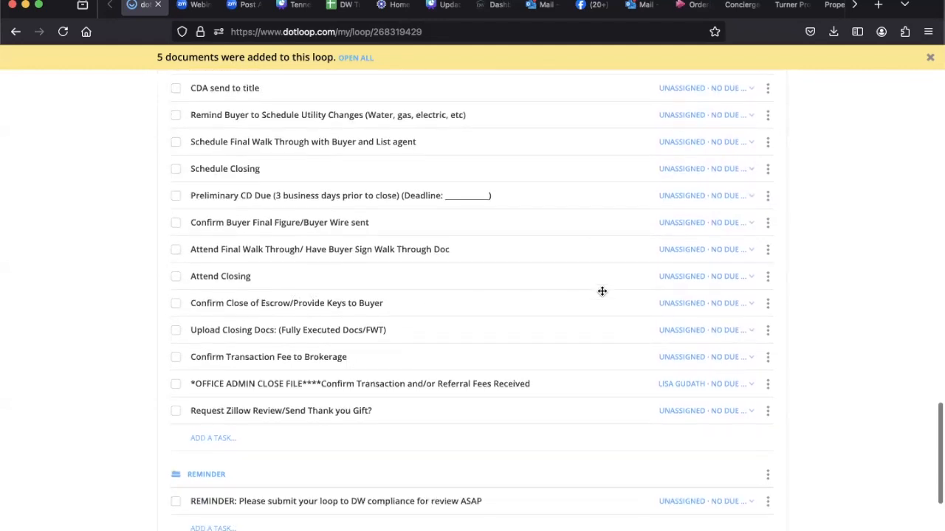
pyautogui.scroll(-4, 602, 291)
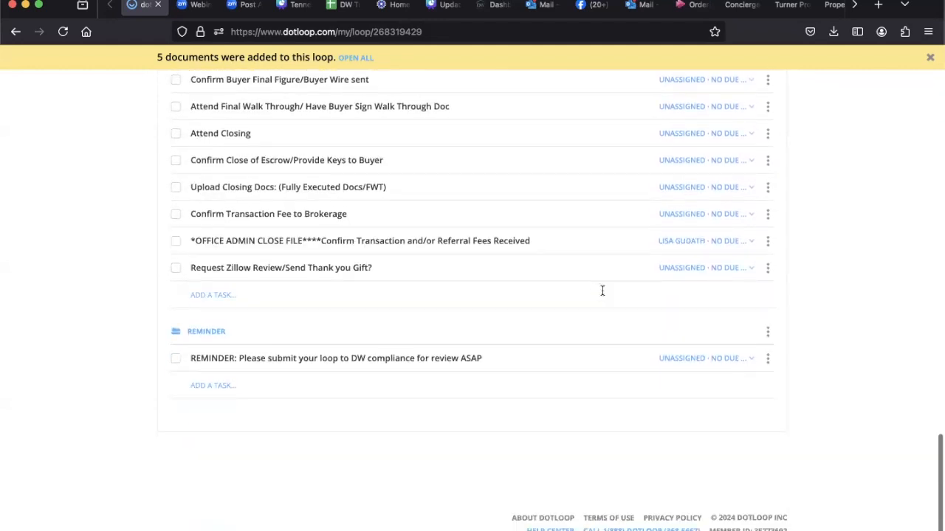
pyautogui.click(201, 338)
pyautogui.click(201, 363)
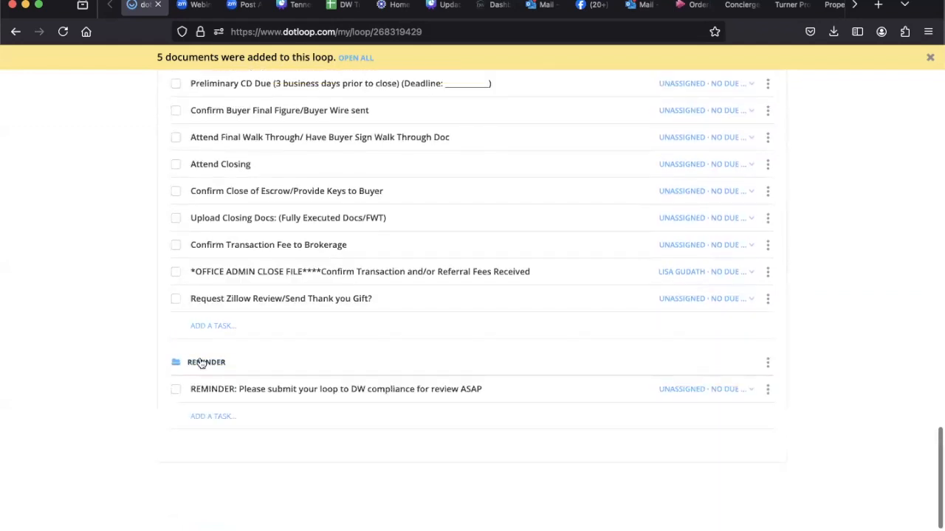
pyautogui.scroll(-2, 201, 363)
pyautogui.click(419, 364)
# Step: Return to the loops list, search for 929 and open the purchase loop created 06/17/2024
pyautogui.scroll(3, 341, 409)
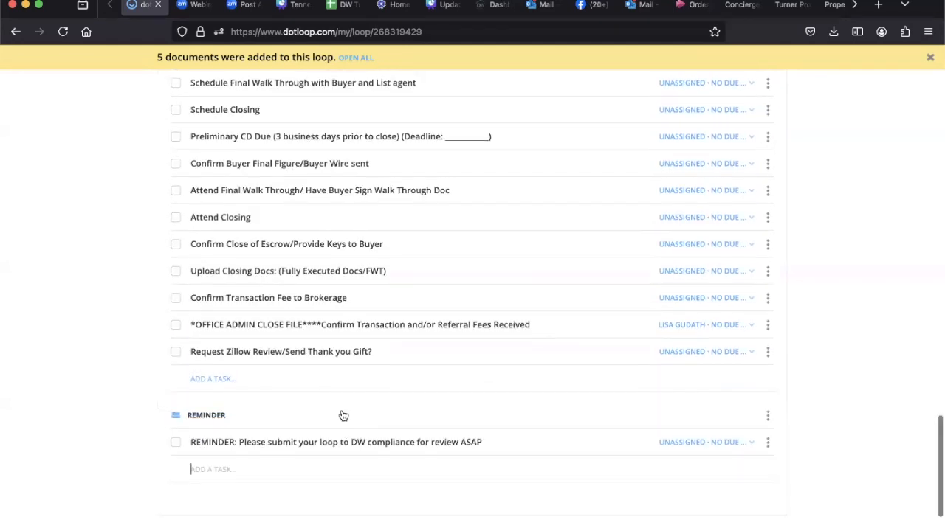
pyautogui.scroll(10, 343, 416)
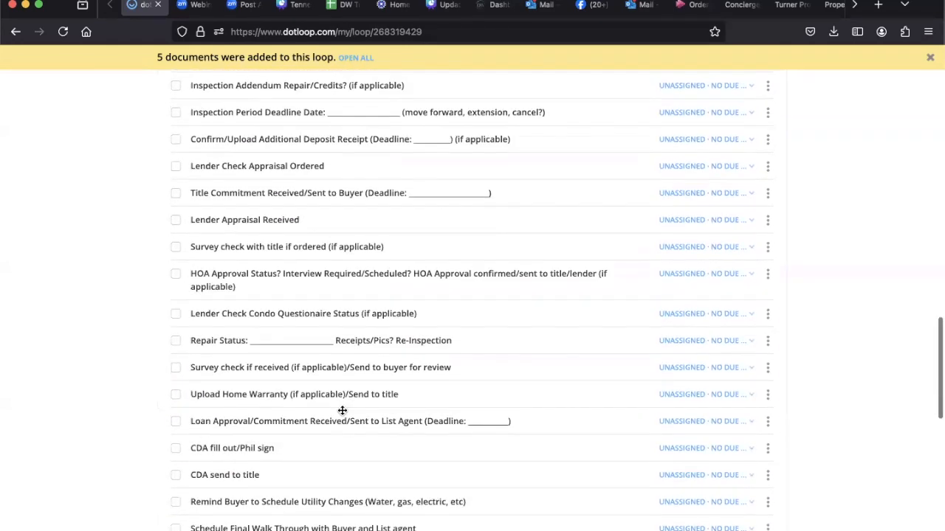
pyautogui.scroll(15, 342, 411)
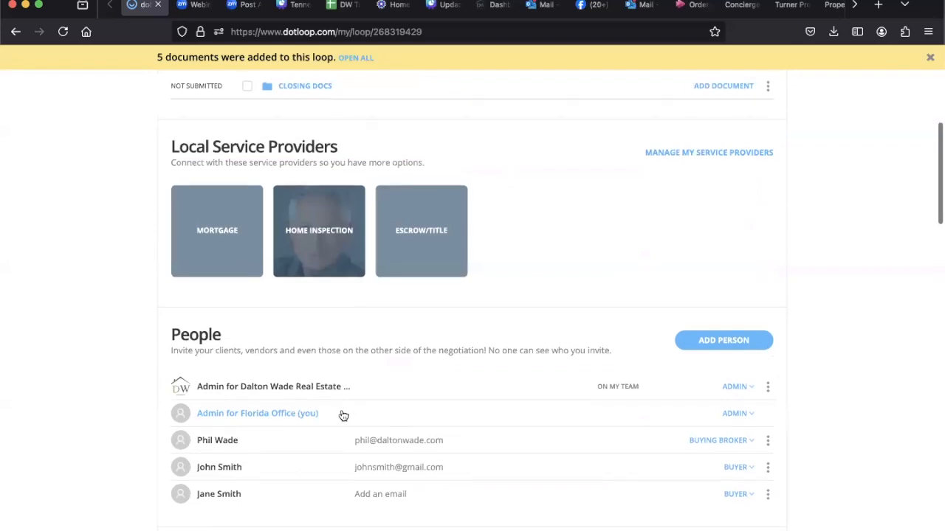
pyautogui.scroll(8, 343, 415)
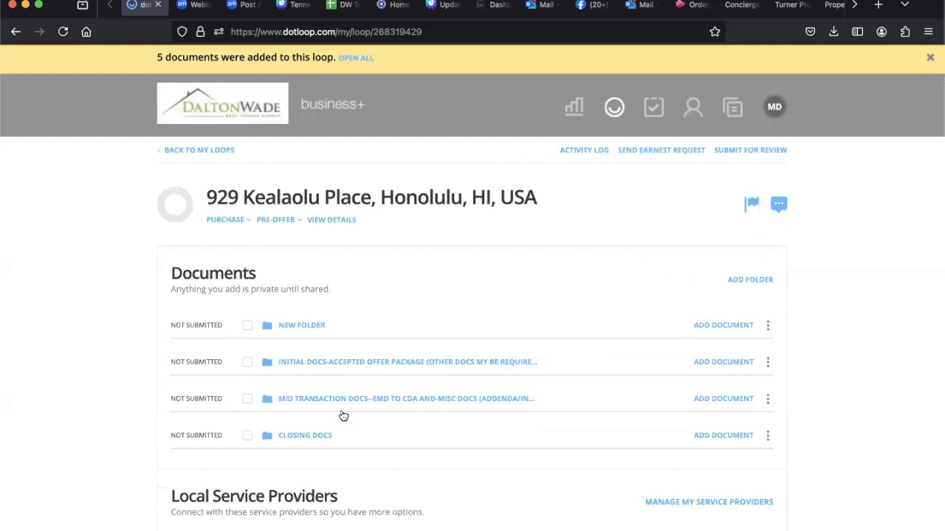
pyautogui.click(183, 152)
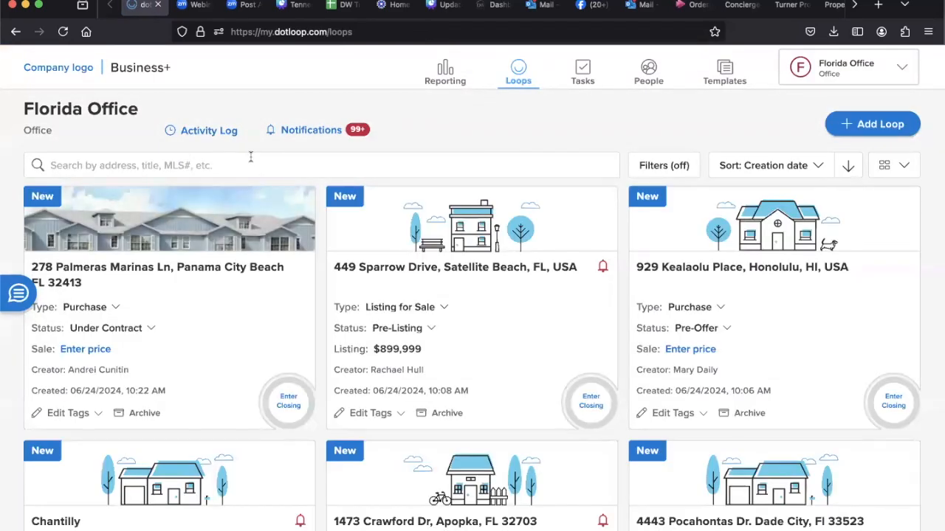
pyautogui.click(250, 157)
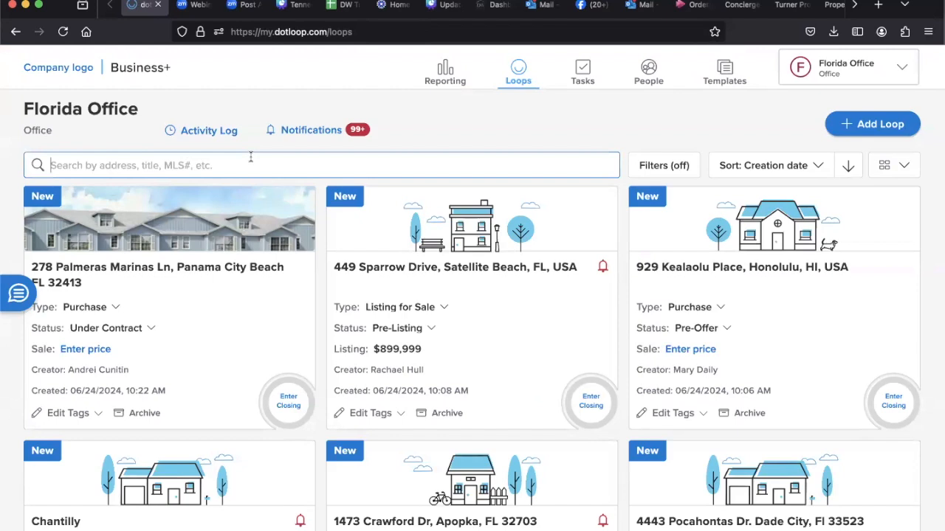
pyautogui.write('929')
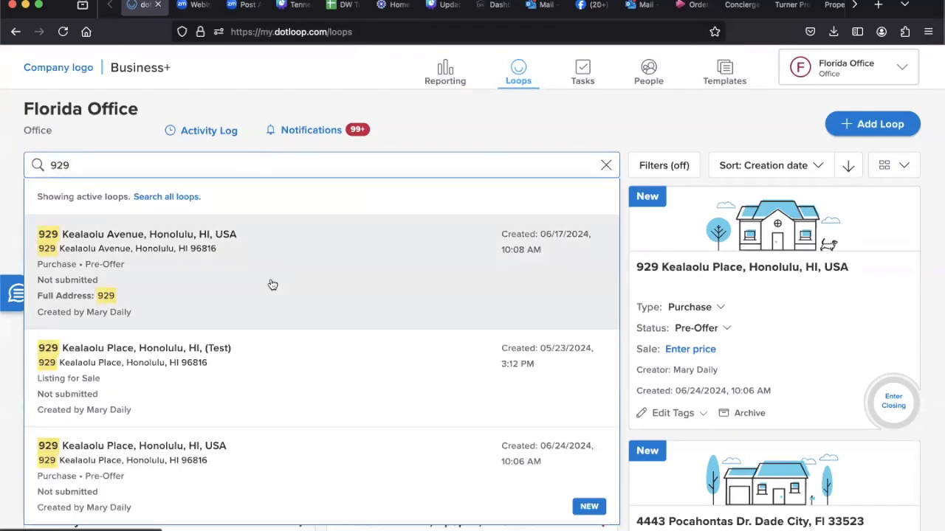
pyautogui.click(272, 285)
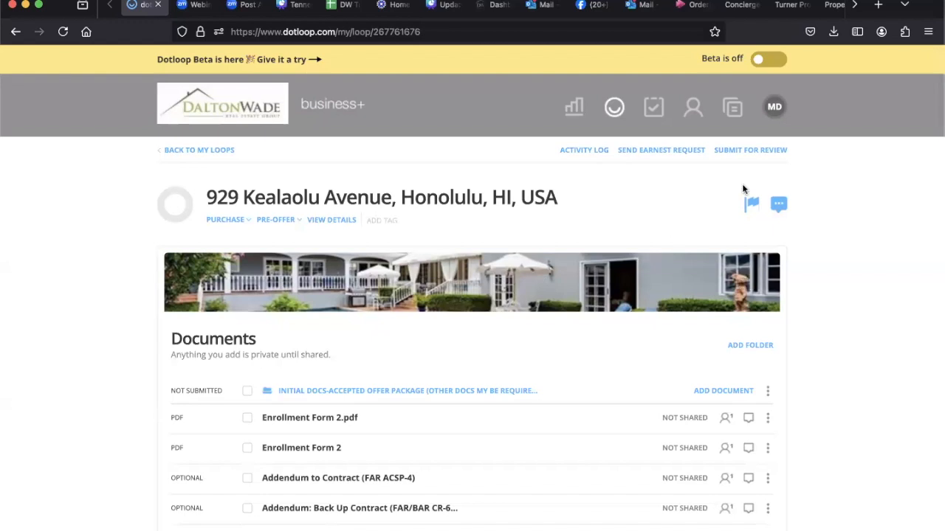
# Step: Examine the loop's documents and the folders offered for review submission, closing the submission dialog without submitting
pyautogui.scroll(-3, 256, 428)
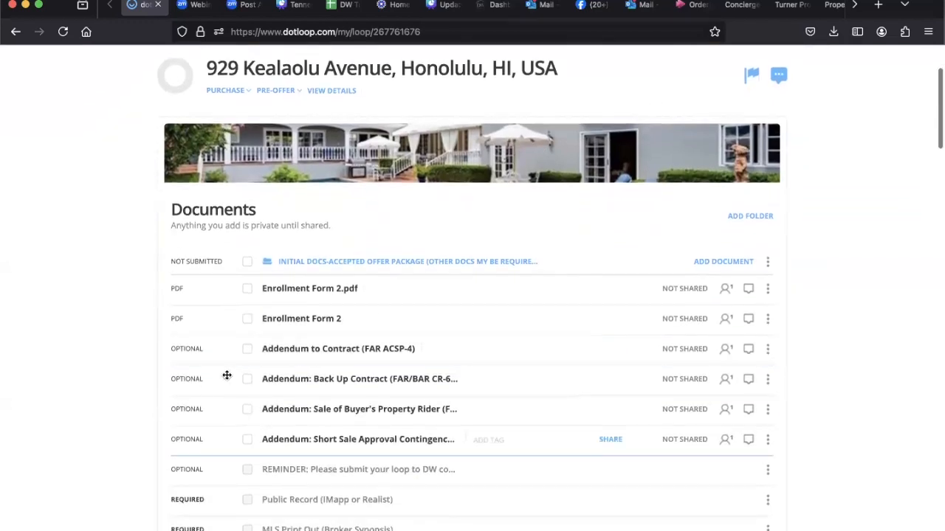
pyautogui.scroll(-5, 259, 401)
pyautogui.scroll(1, 260, 400)
pyautogui.scroll(5, 259, 399)
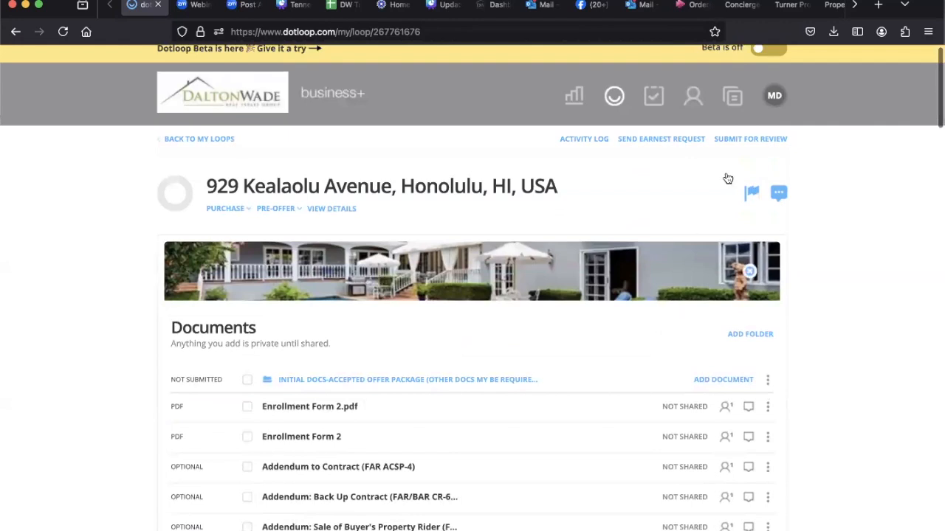
pyautogui.click(752, 141)
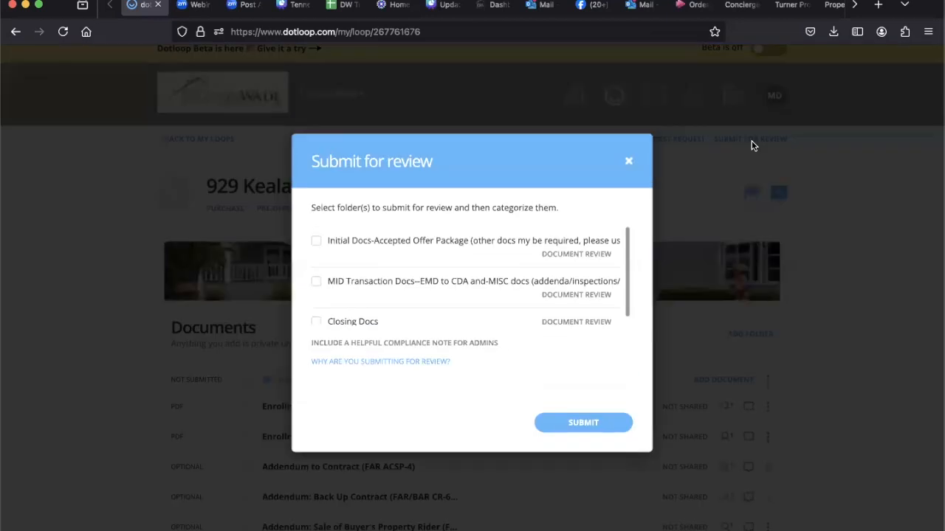
pyautogui.scroll(-1, 436, 269)
pyautogui.scroll(1, 435, 270)
pyautogui.click(628, 162)
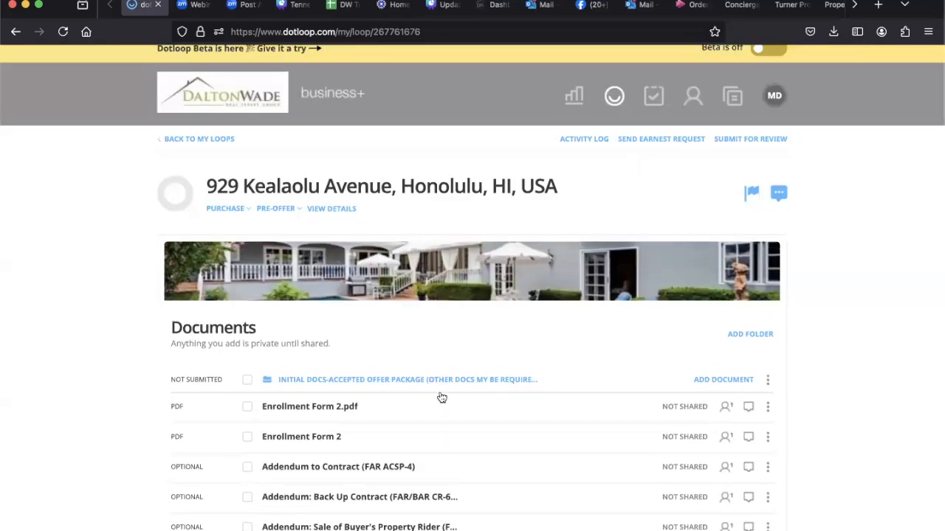
# Step: Copy the email upload address of the initial docs folder to the clipboard
pyautogui.scroll(-2, 441, 392)
pyautogui.scroll(-1, 453, 397)
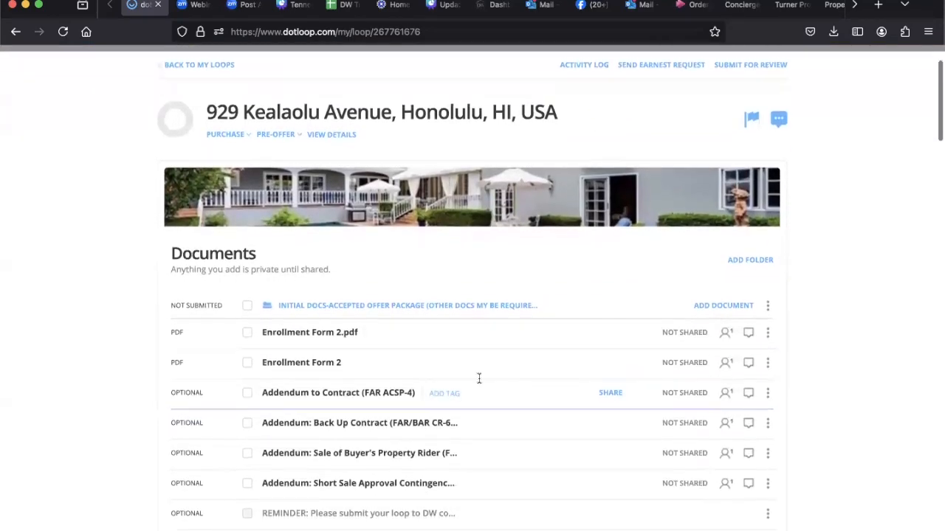
pyautogui.click(726, 307)
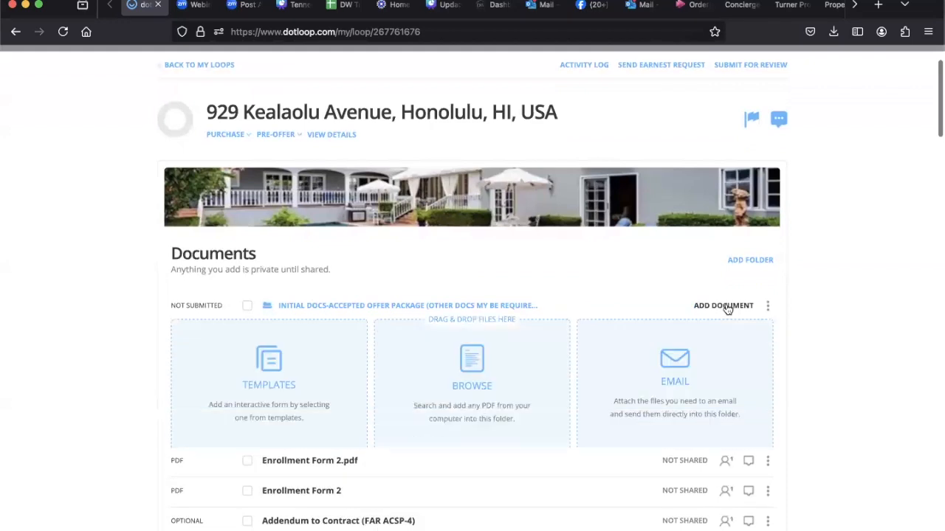
pyautogui.scroll(-2, 651, 285)
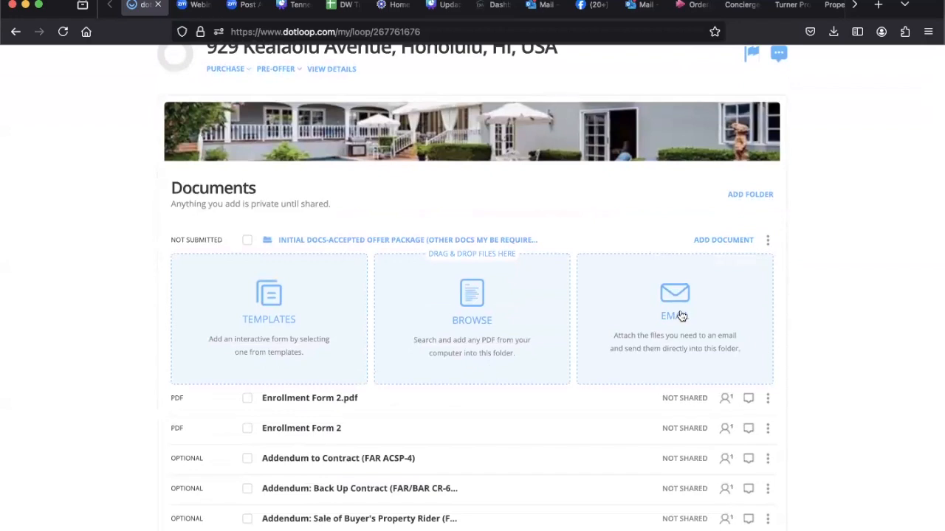
pyautogui.click(681, 316)
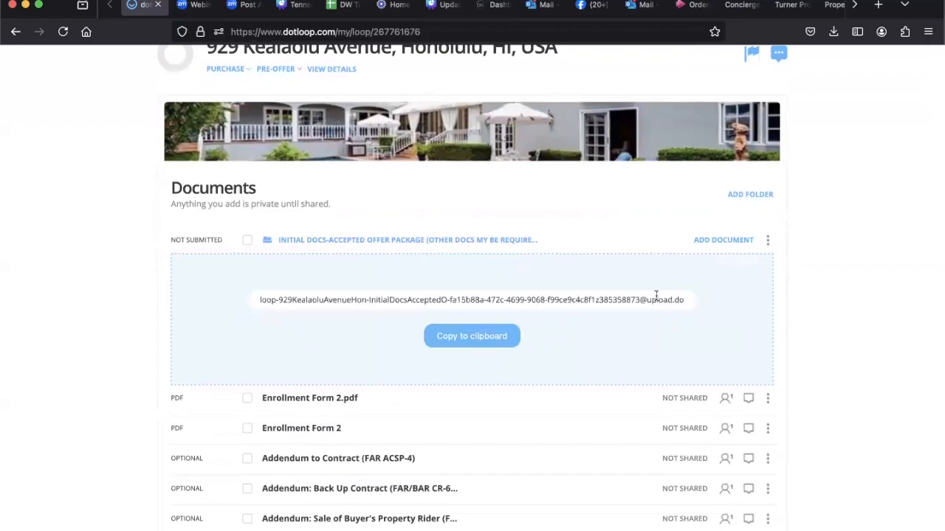
pyautogui.click(466, 334)
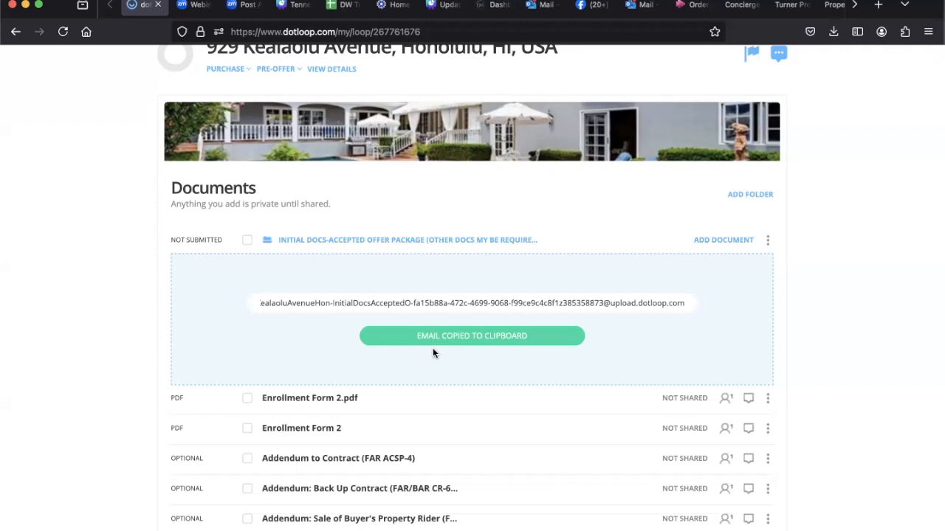
# Step: Collapse the initial docs folder and examine the loop's local service providers and people
pyautogui.scroll(4, 129, 319)
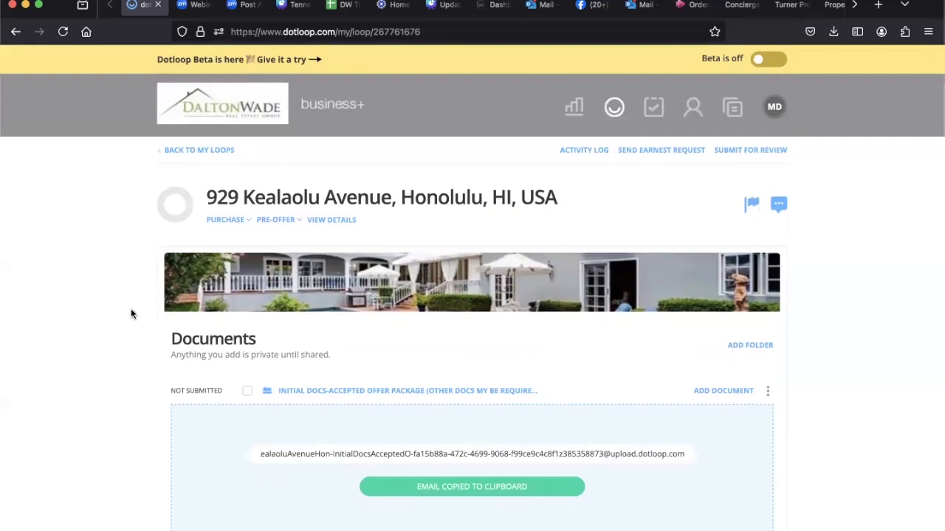
pyautogui.scroll(-1, 131, 310)
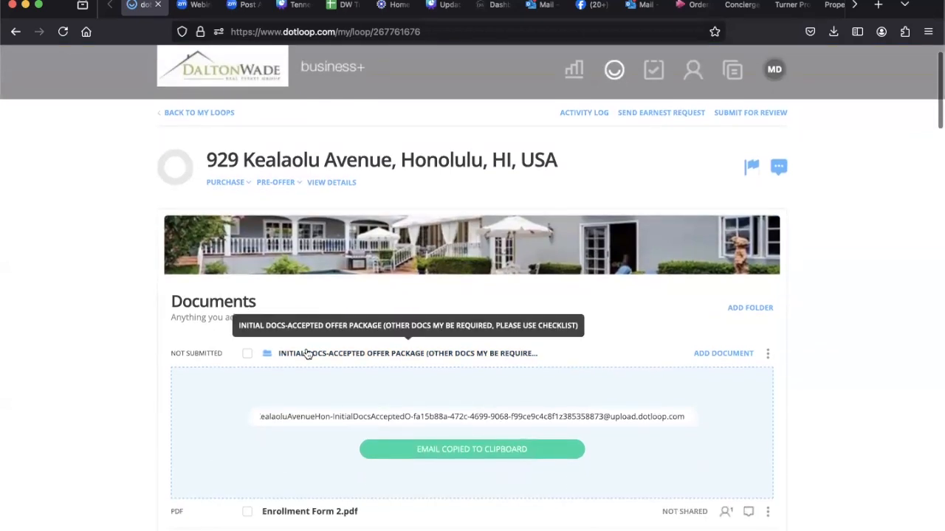
pyautogui.scroll(-1, 340, 438)
pyautogui.scroll(-3, 340, 438)
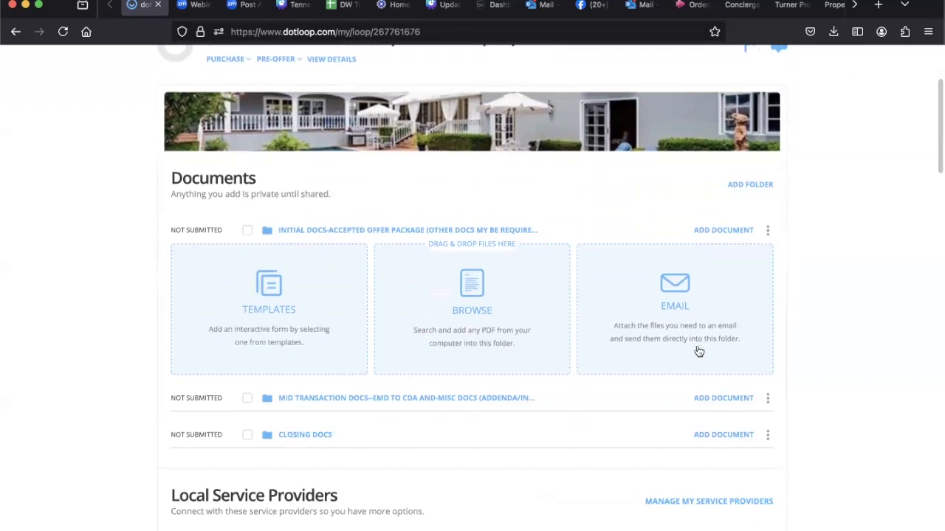
pyautogui.scroll(-7, 698, 351)
pyautogui.scroll(-7, 697, 350)
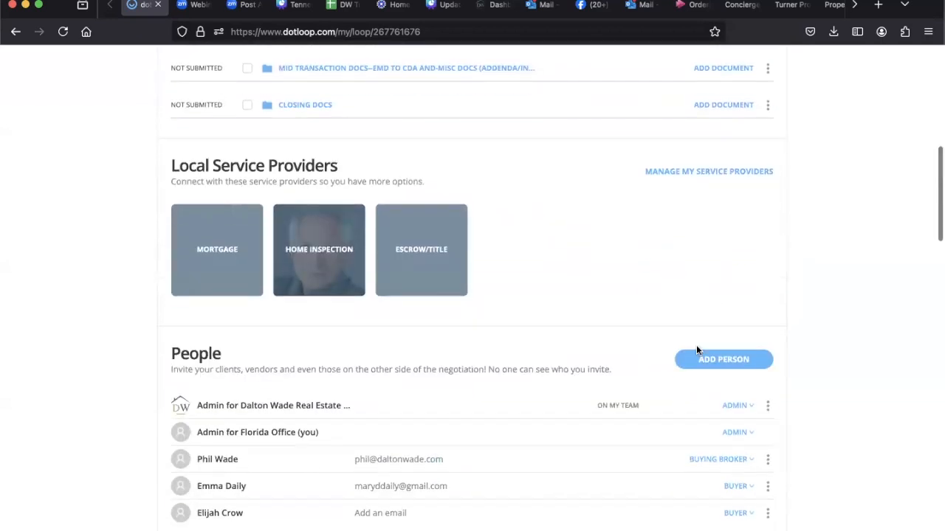
pyautogui.scroll(15, 696, 350)
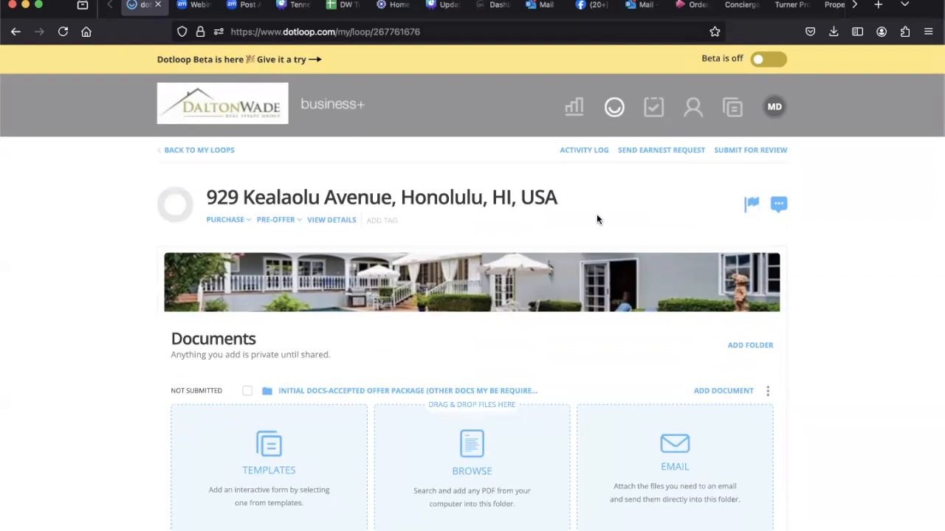
# Step: Expand the MID Transaction Docs folder and examine the documents and placeholders in it
pyautogui.scroll(-3, 337, 315)
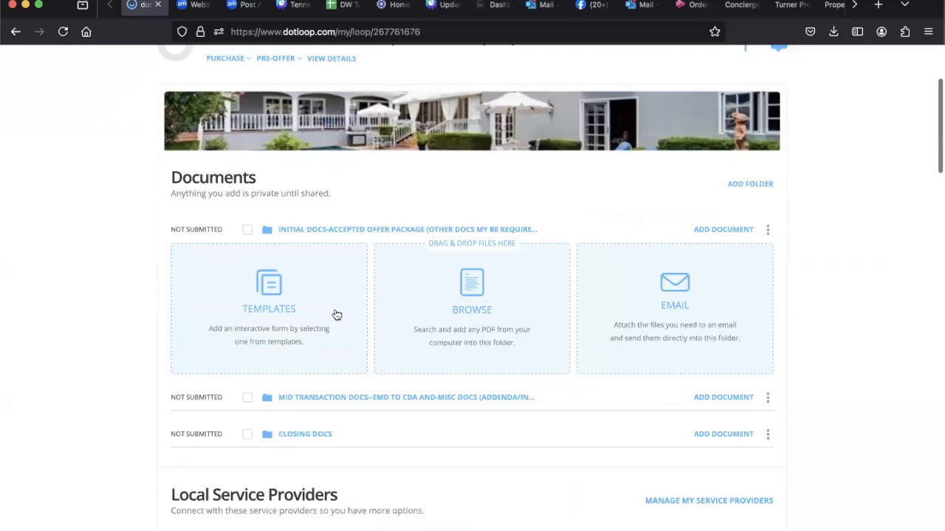
pyautogui.click(363, 367)
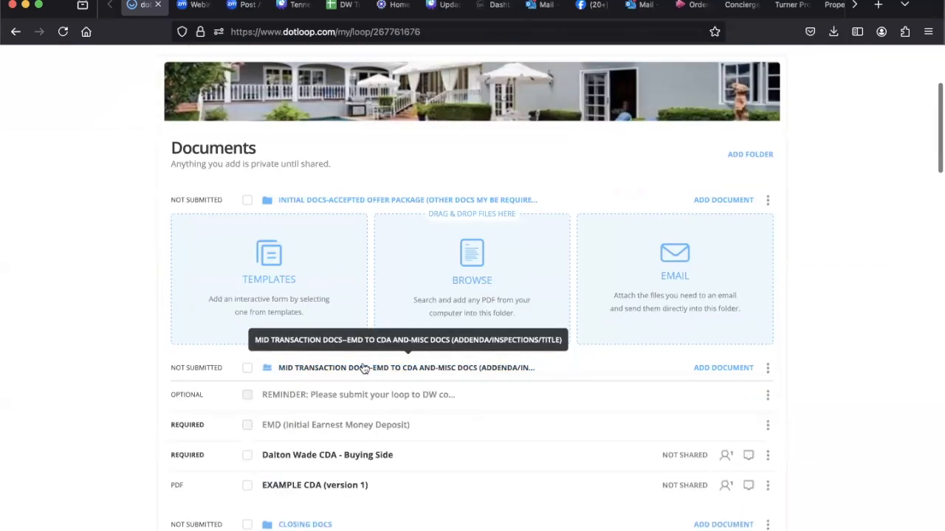
pyautogui.scroll(-2, 411, 432)
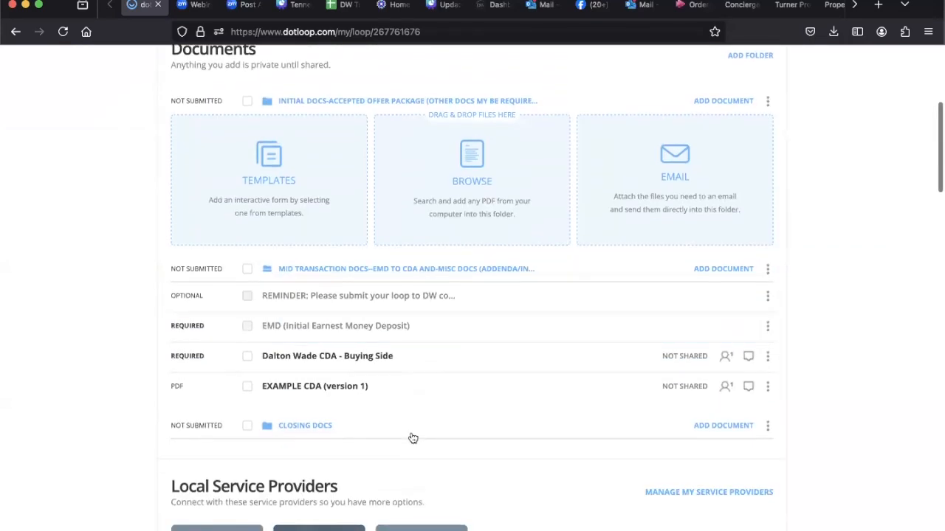
pyautogui.scroll(5, 412, 438)
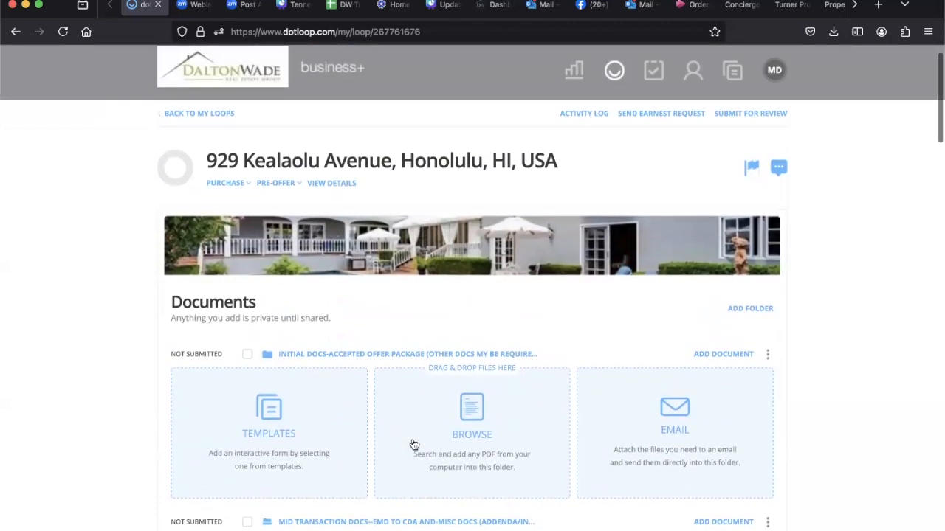